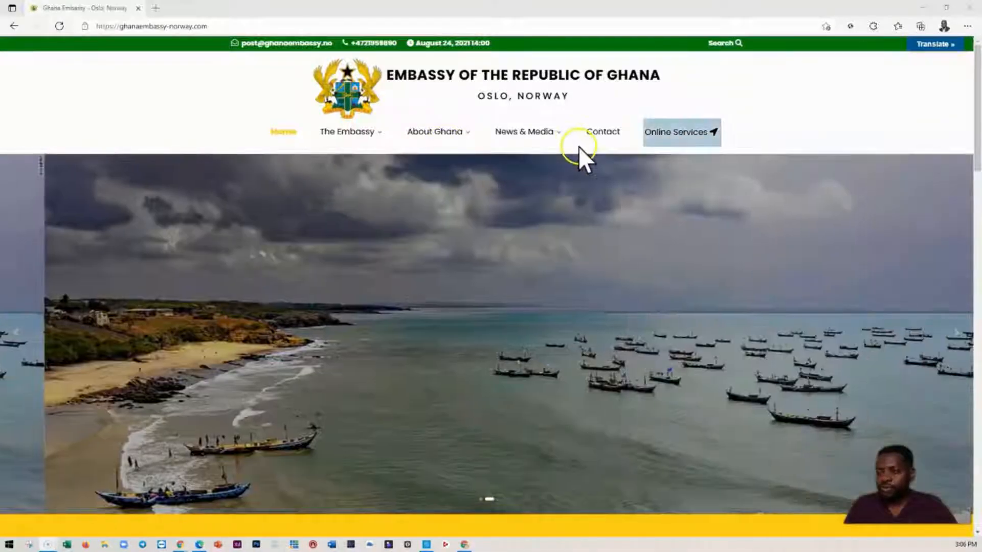
# - Open the embassy's Online Services portal and go to its Consular Services page
pyautogui.click(682, 144)
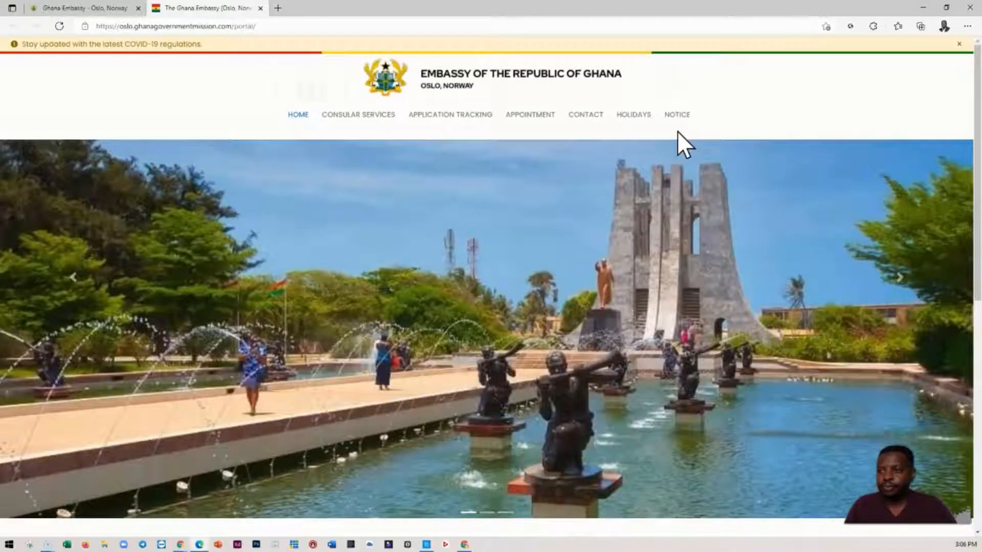
pyautogui.click(376, 201)
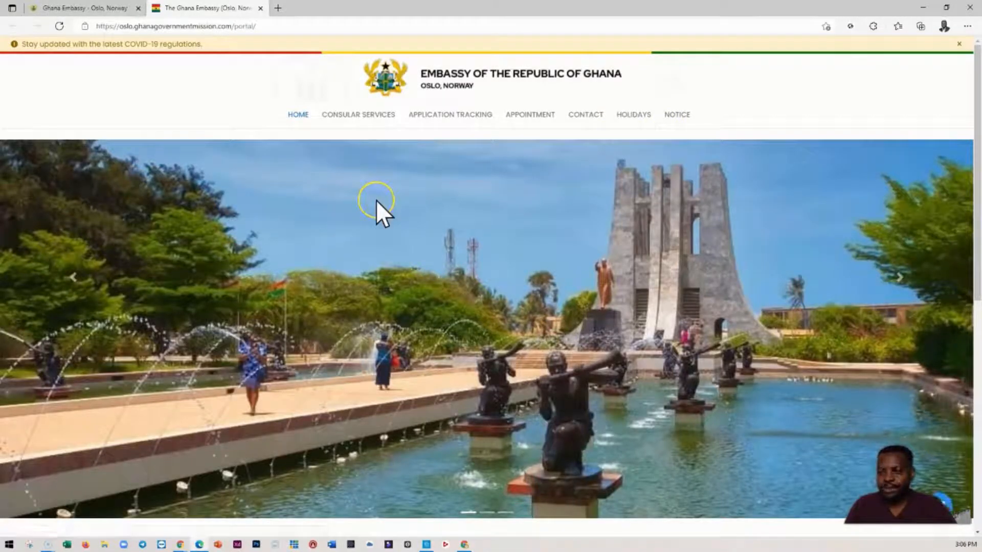
pyautogui.click(354, 119)
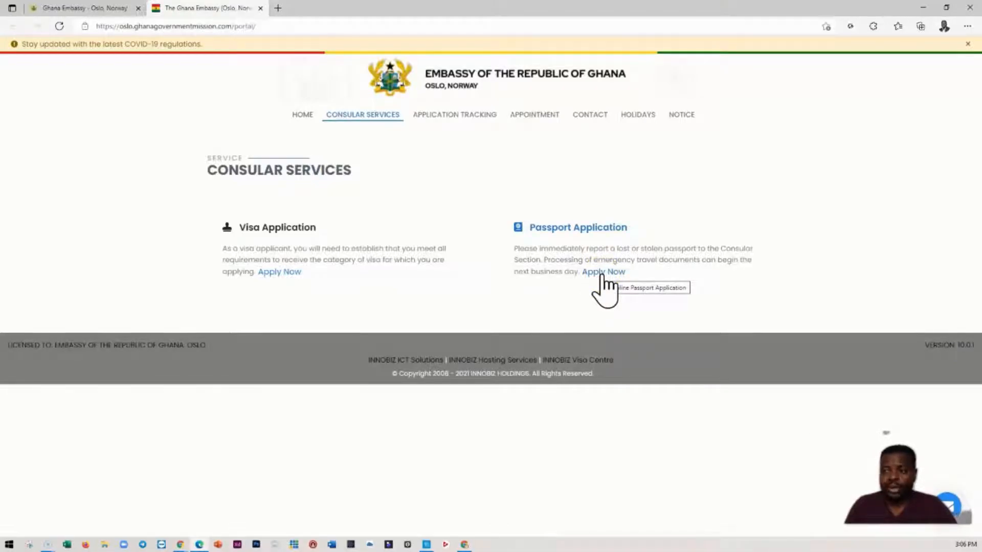
# - Return to the main embassy site and open the Passport Application page listed under the embassy's Consular Services
pyautogui.click(108, 9)
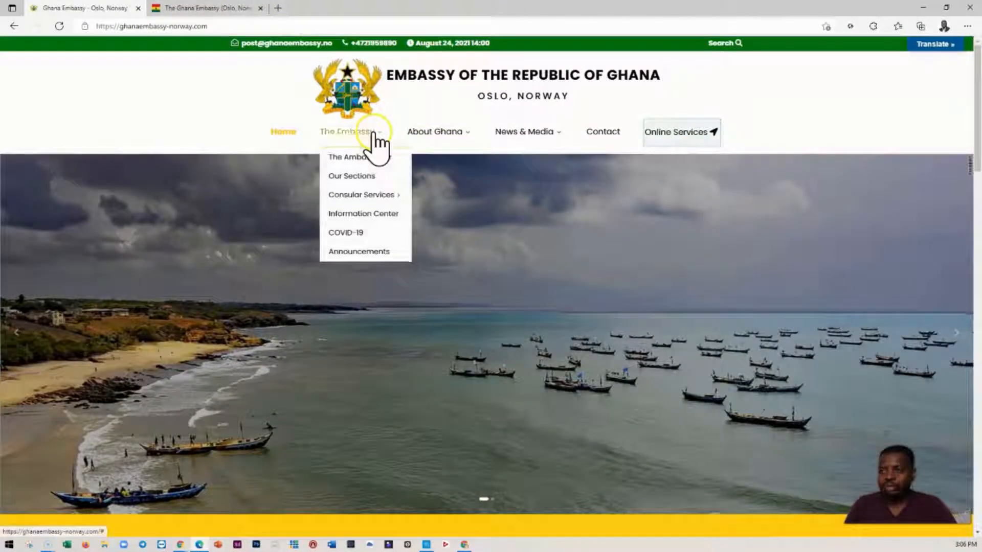
pyautogui.click(377, 137)
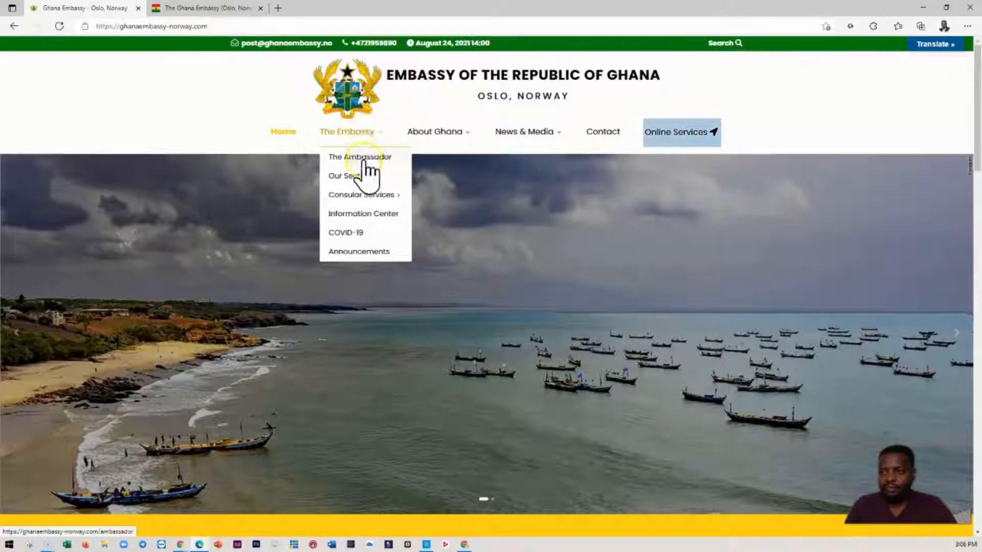
pyautogui.moveTo(364, 197)
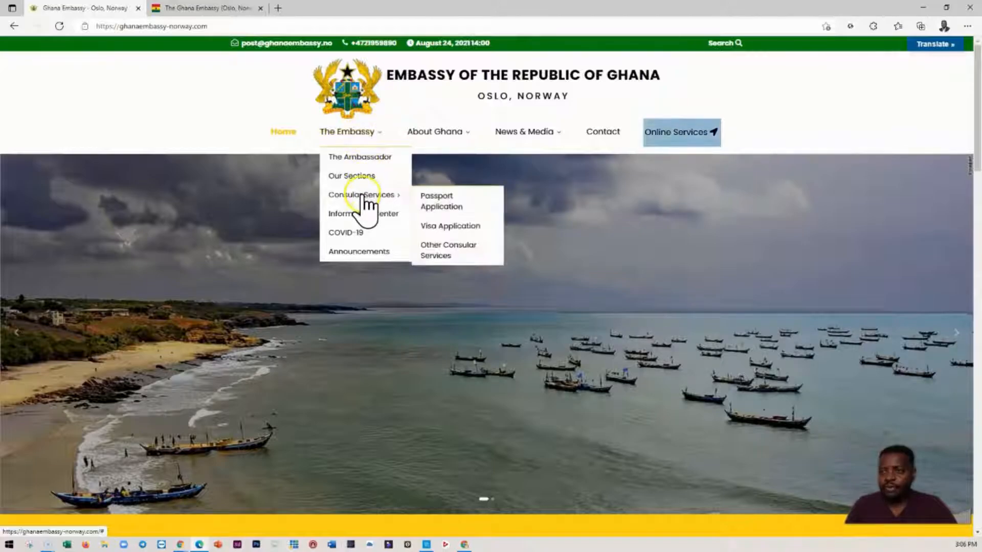
pyautogui.click(443, 202)
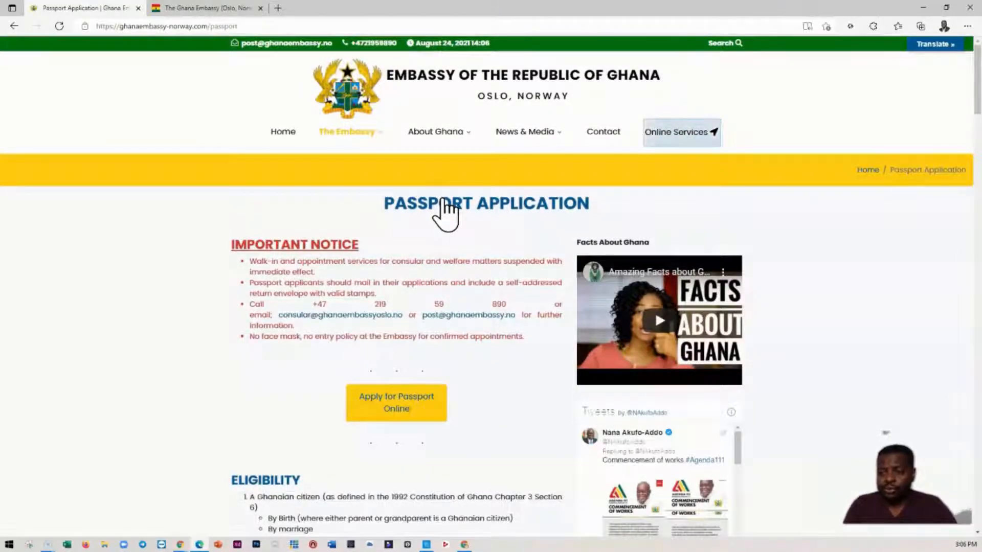
# - Read the passport eligibility rules and the requirements for infant, renewal, damaged, lost and new adult passports
pyautogui.scroll(-4, 312, 276)
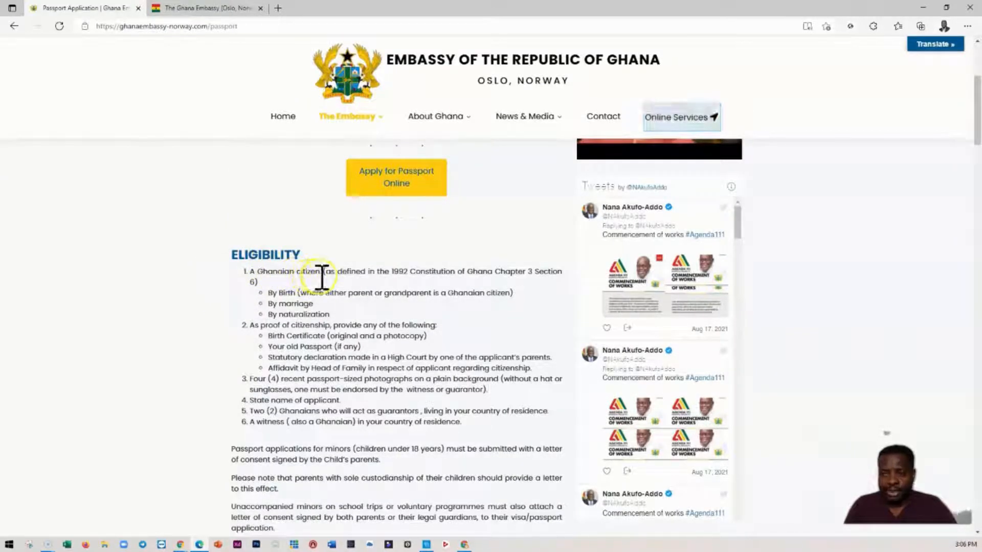
pyautogui.scroll(-3, 321, 280)
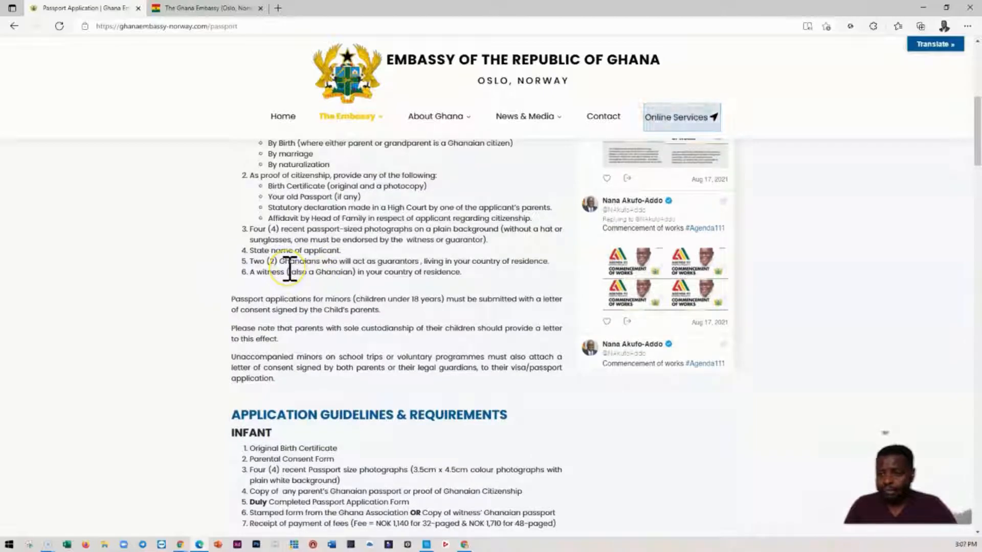
pyautogui.scroll(-1, 289, 268)
pyautogui.scroll(-1, 289, 268)
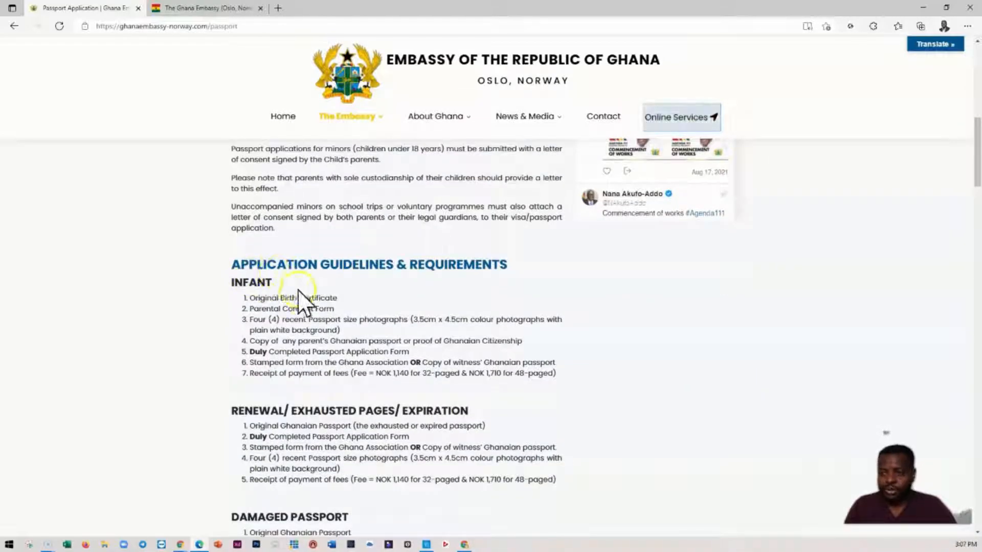
pyautogui.scroll(-2, 304, 310)
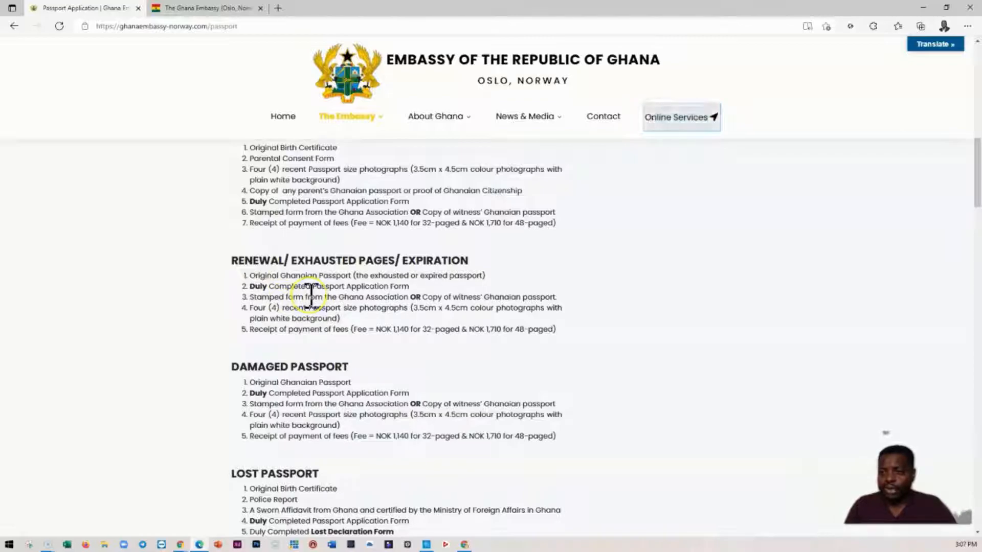
pyautogui.scroll(-1, 311, 296)
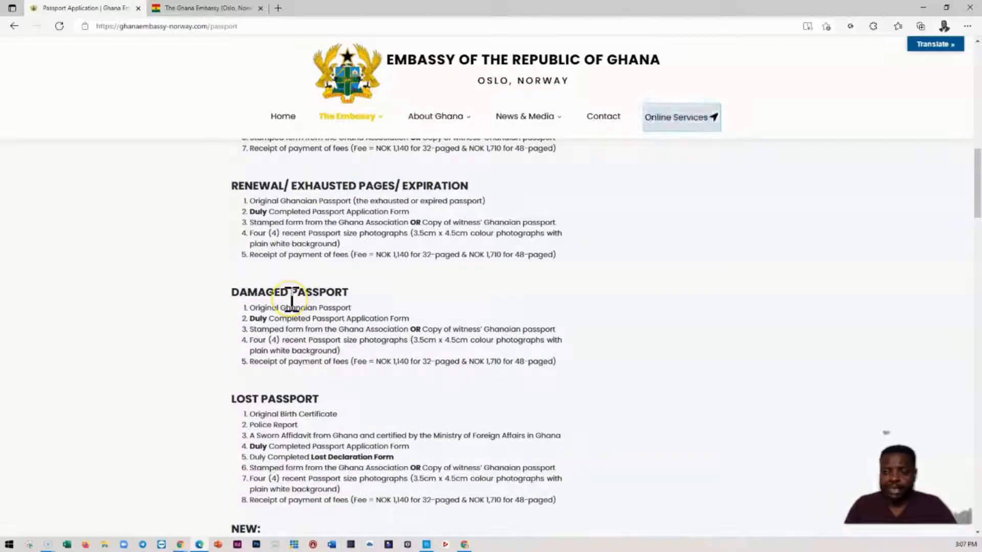
pyautogui.scroll(-2, 292, 302)
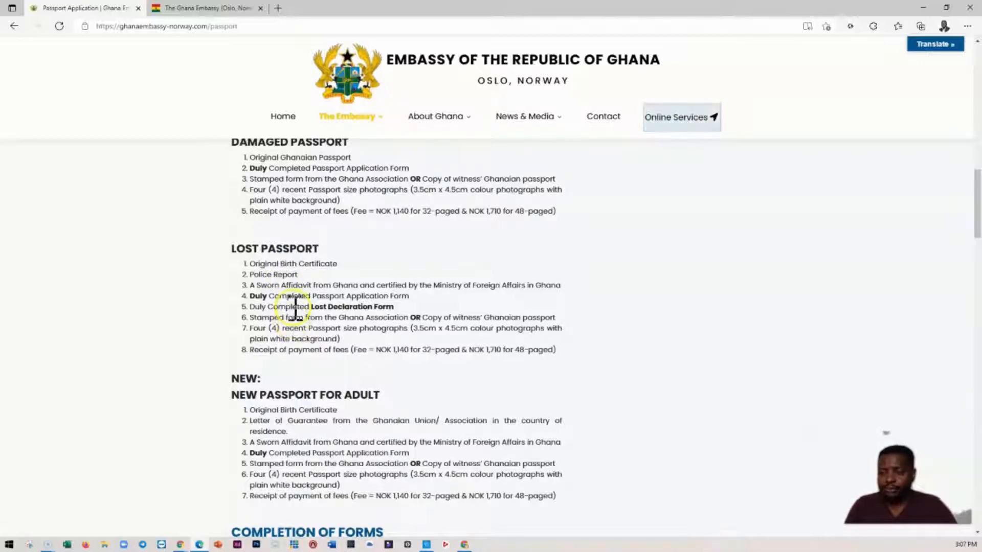
pyautogui.scroll(-2, 295, 307)
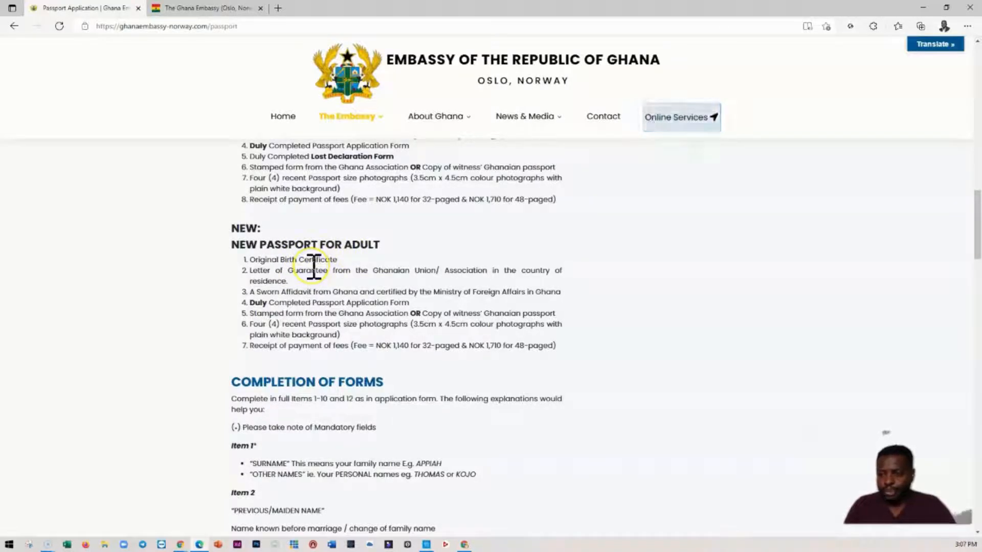
# - Examine the Completion of Forms instructions for each item of the passport application form
pyautogui.scroll(-2, 314, 270)
pyautogui.scroll(-2, 314, 266)
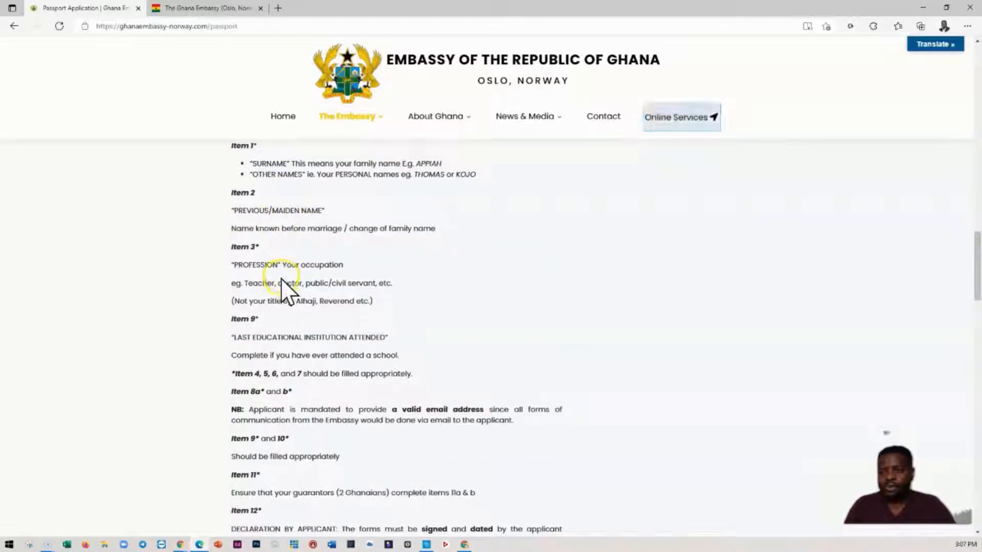
pyautogui.scroll(1, 280, 277)
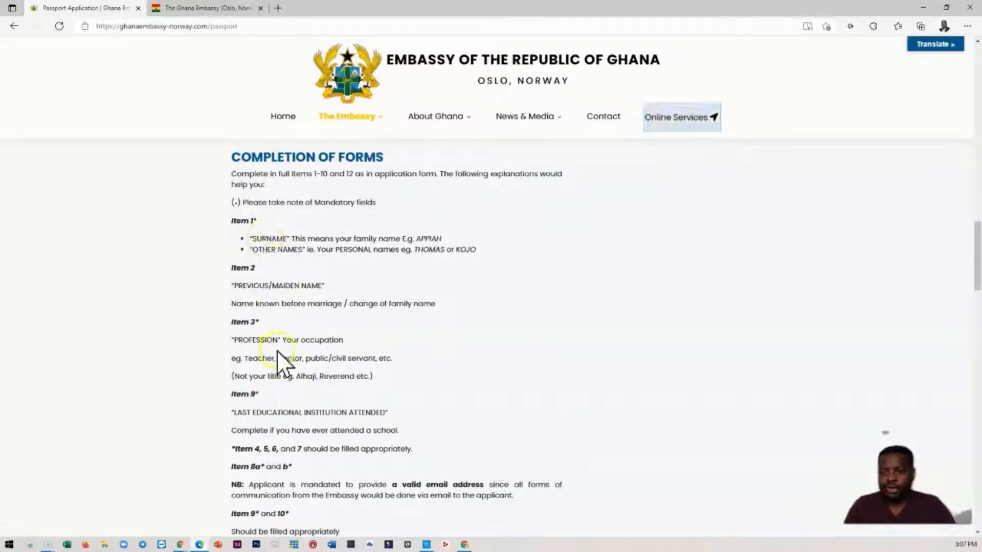
pyautogui.scroll(-1, 266, 312)
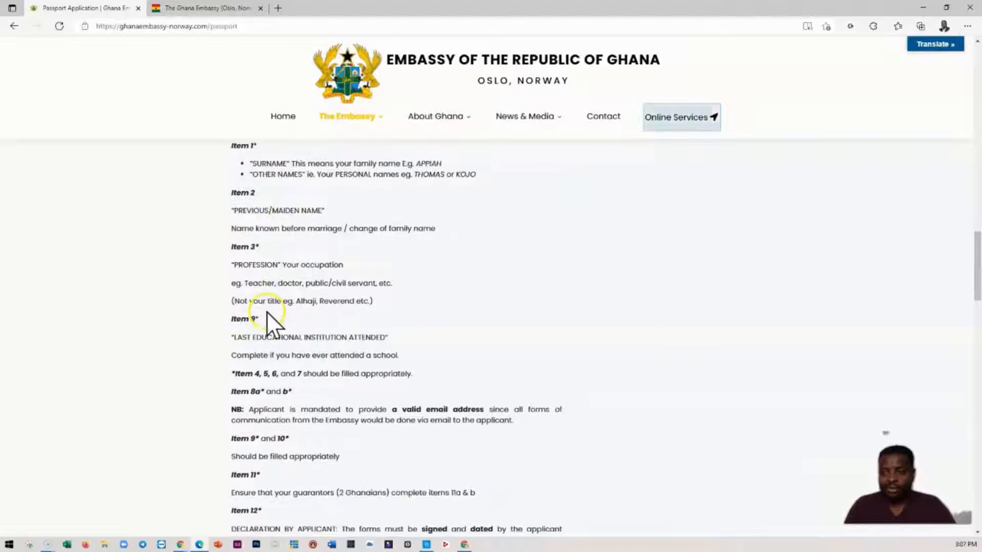
pyautogui.scroll(-4, 266, 312)
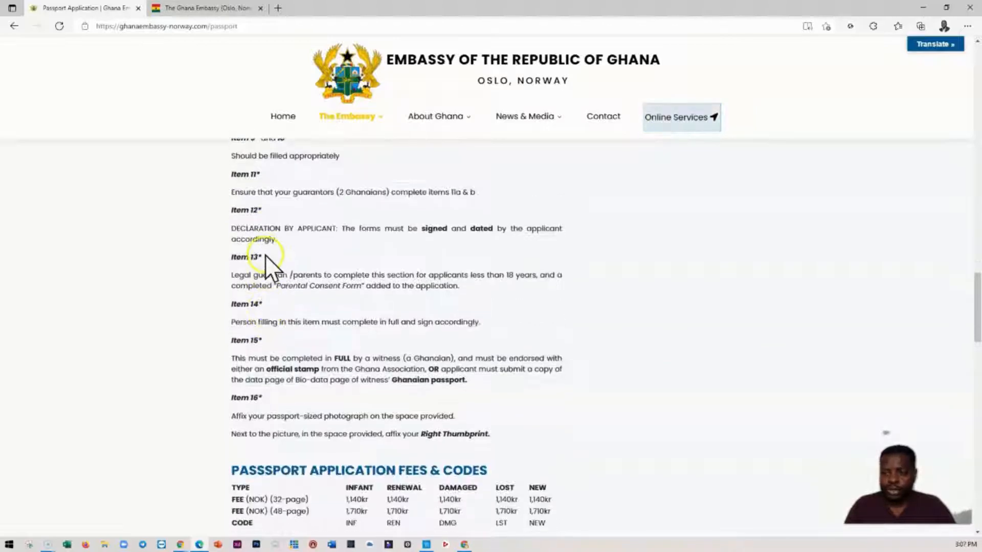
# - Review the passport fees and codes, submission address, processing time, postage or pick-up, and payment methods
pyautogui.scroll(-3, 272, 391)
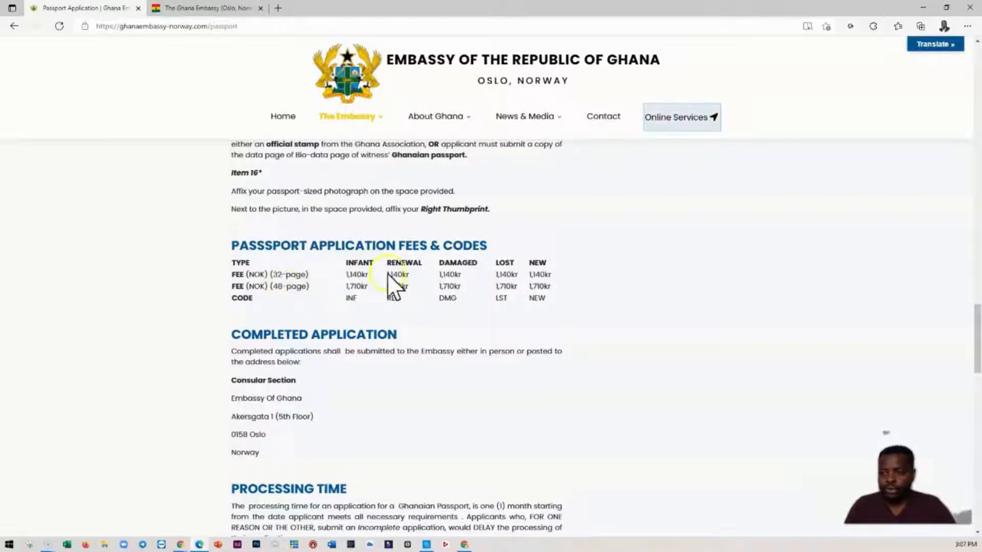
pyautogui.scroll(-5, 330, 297)
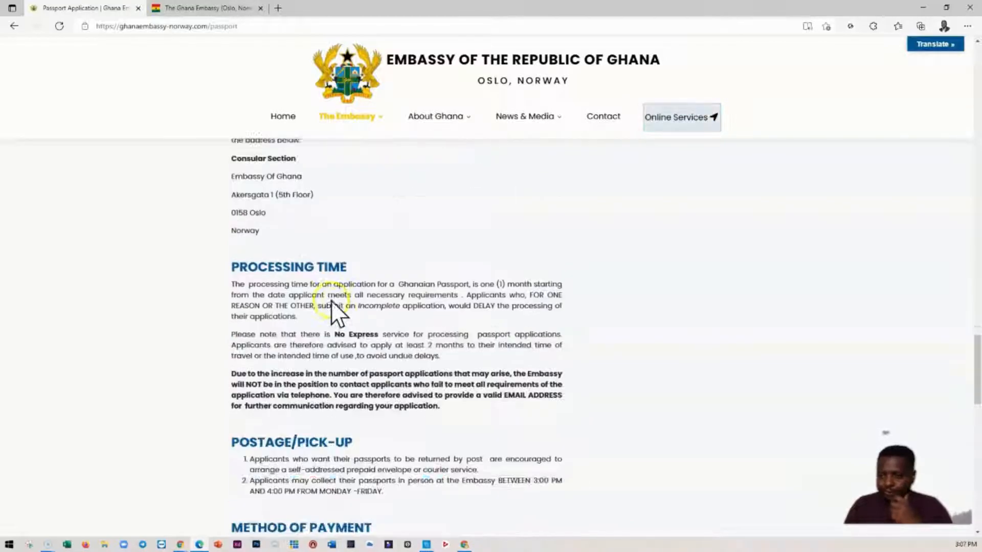
pyautogui.scroll(5, 398, 270)
pyautogui.scroll(-3, 414, 371)
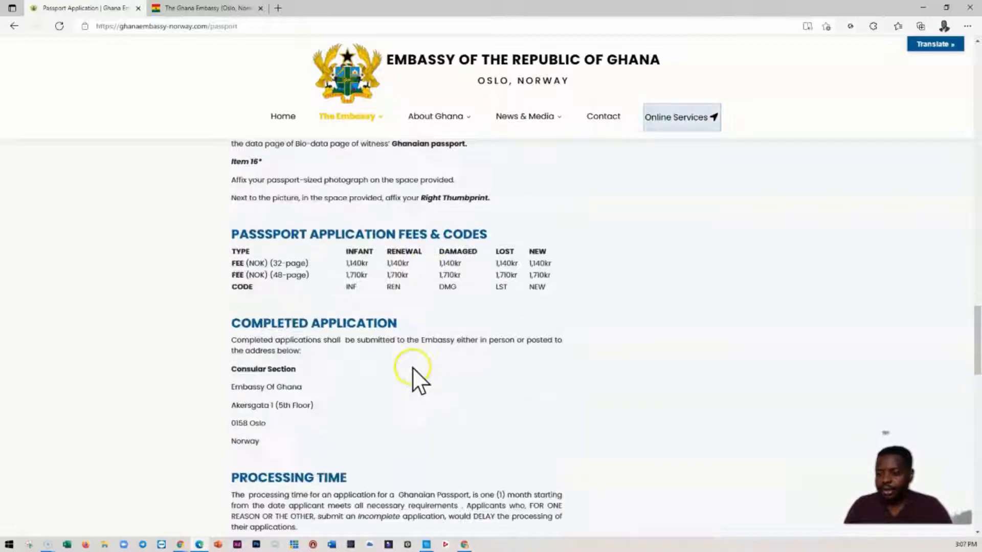
pyautogui.scroll(2, 412, 361)
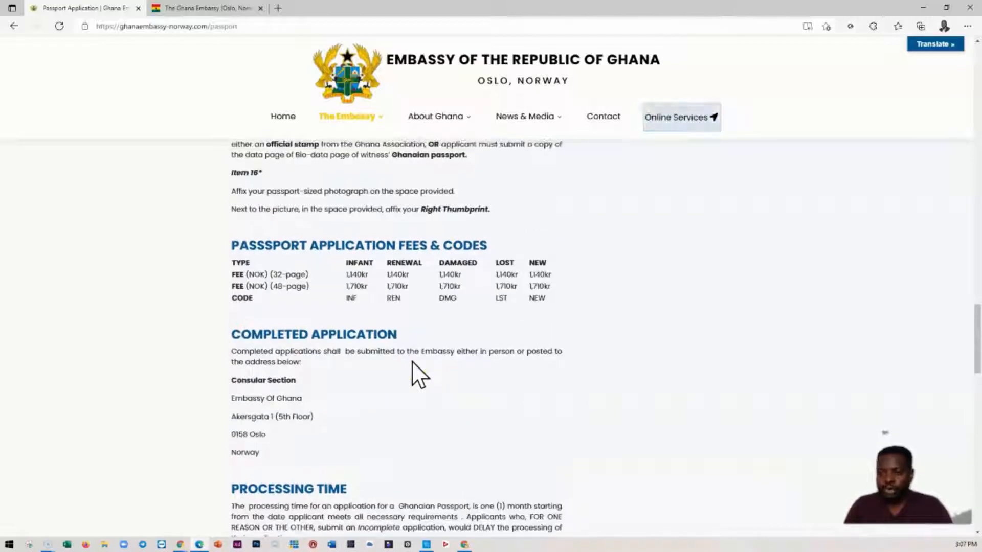
pyautogui.scroll(-3, 412, 361)
pyautogui.scroll(-3, 413, 354)
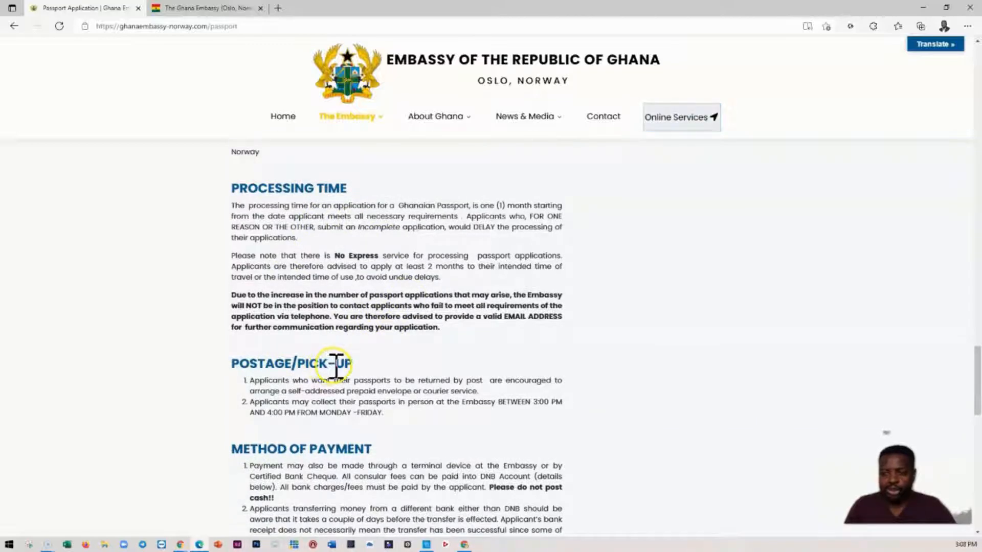
pyautogui.scroll(-3, 317, 353)
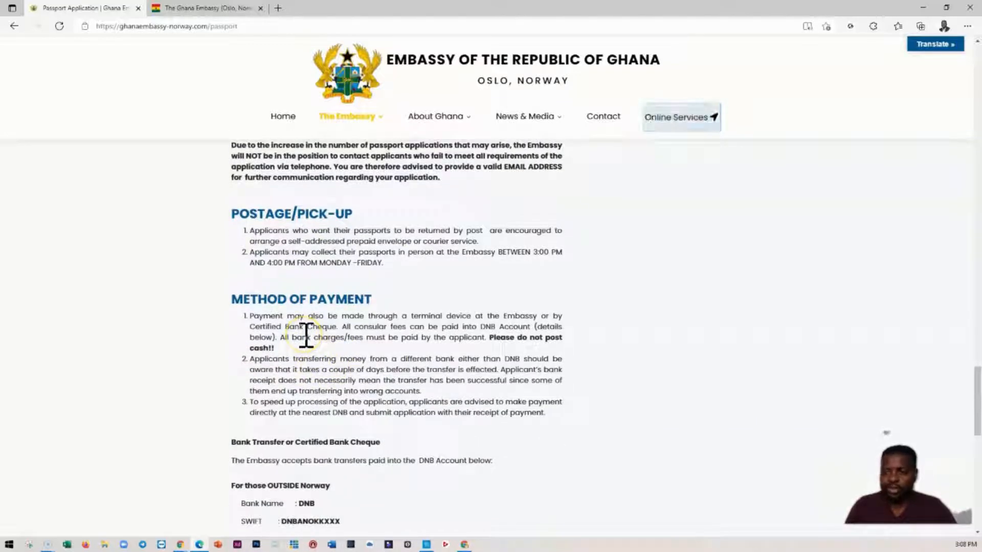
pyautogui.scroll(-3, 306, 336)
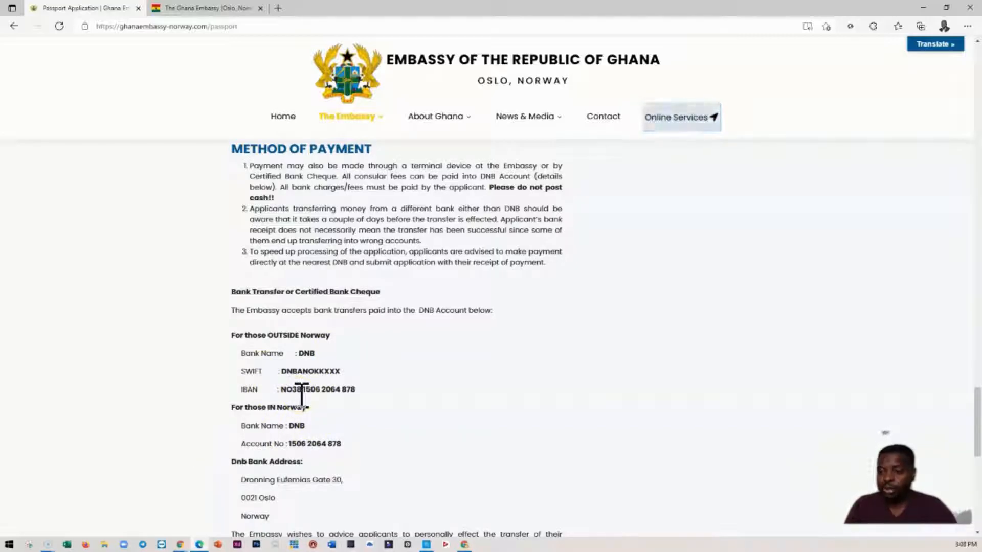
pyautogui.scroll(-3, 302, 394)
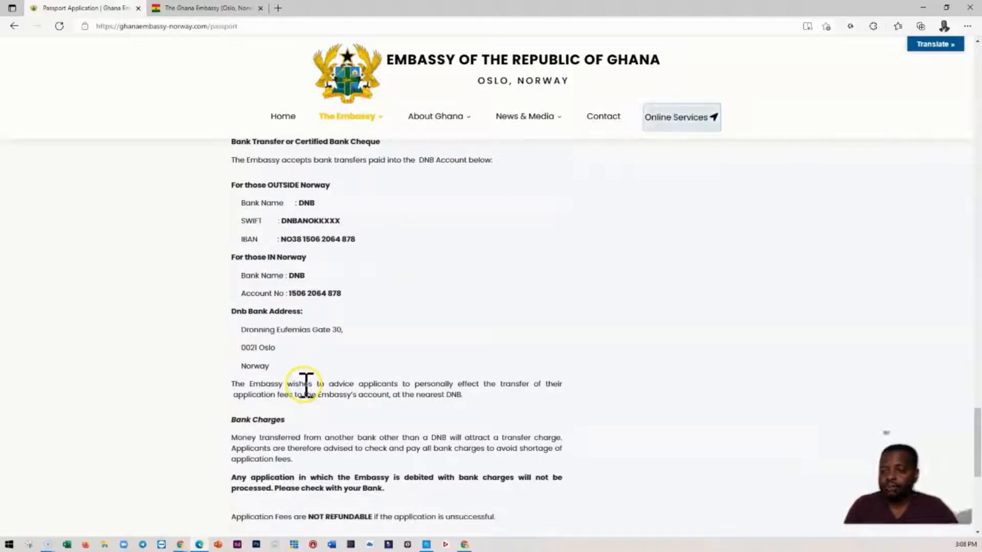
# - Go to the online passport portal, keep only one portal tab, and open the Passport Application from Consular Services
pyautogui.scroll(20, 305, 388)
pyautogui.scroll(15, 324, 368)
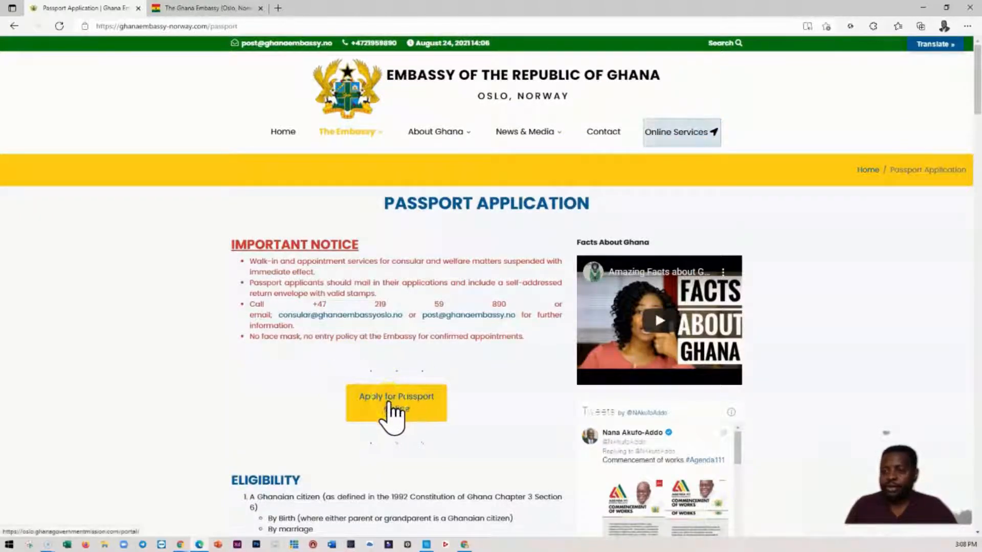
pyautogui.click(400, 402)
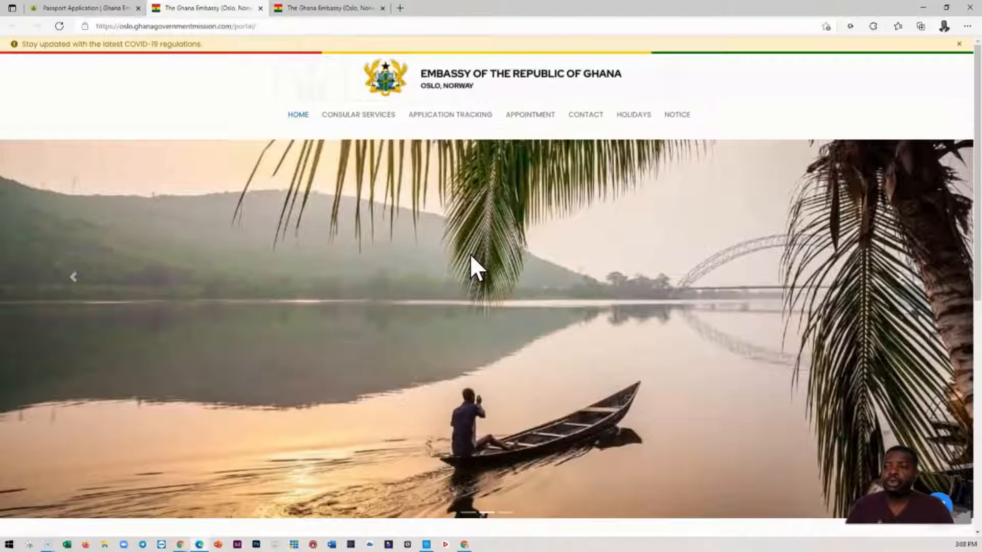
pyautogui.click(382, 8)
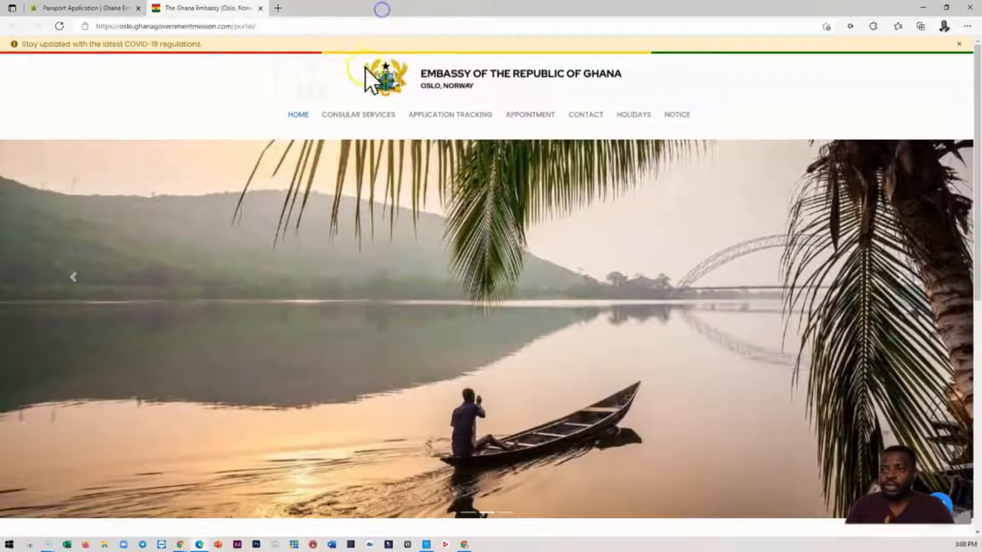
pyautogui.click(353, 114)
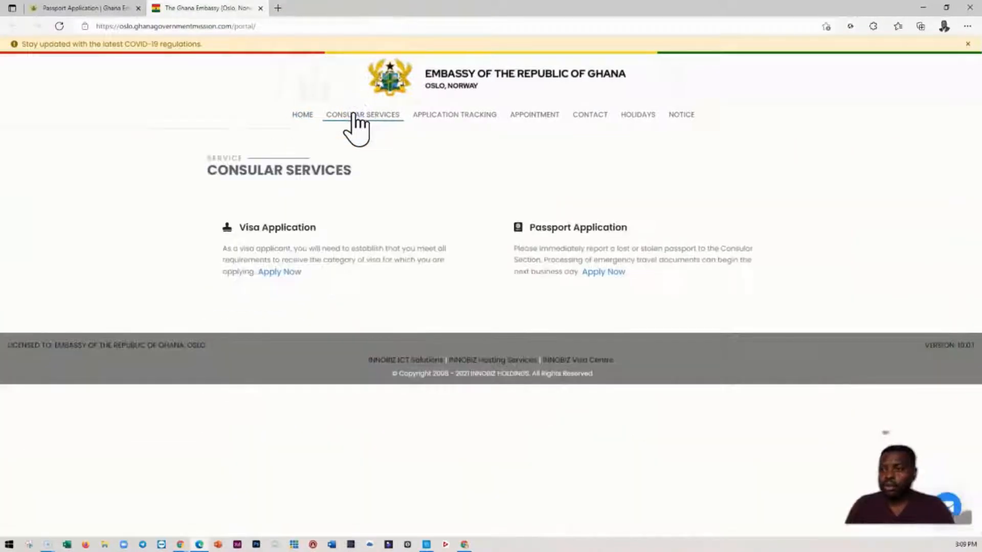
pyautogui.click(605, 274)
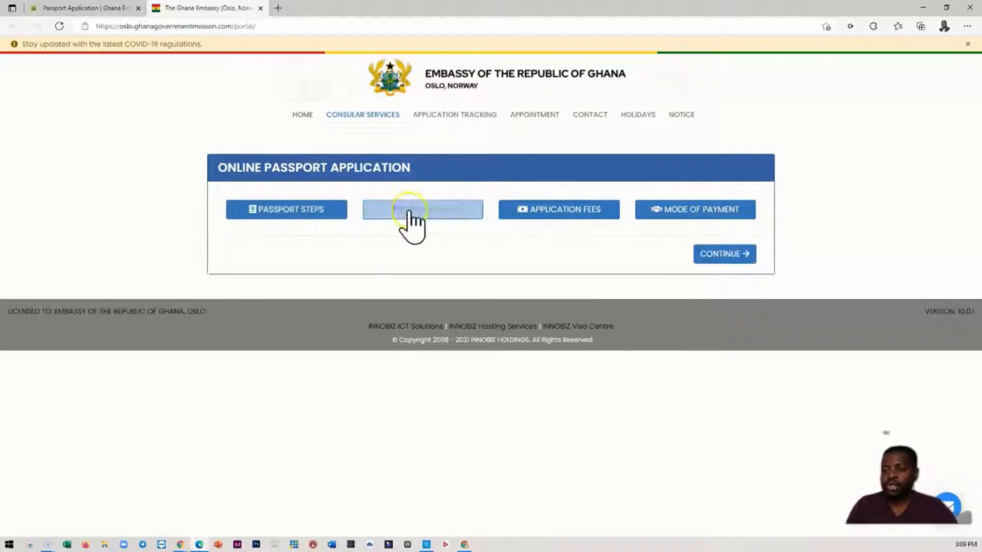
# - Review the online passport application steps and the passport application requirements, closing each notice after reading
pyautogui.click(292, 210)
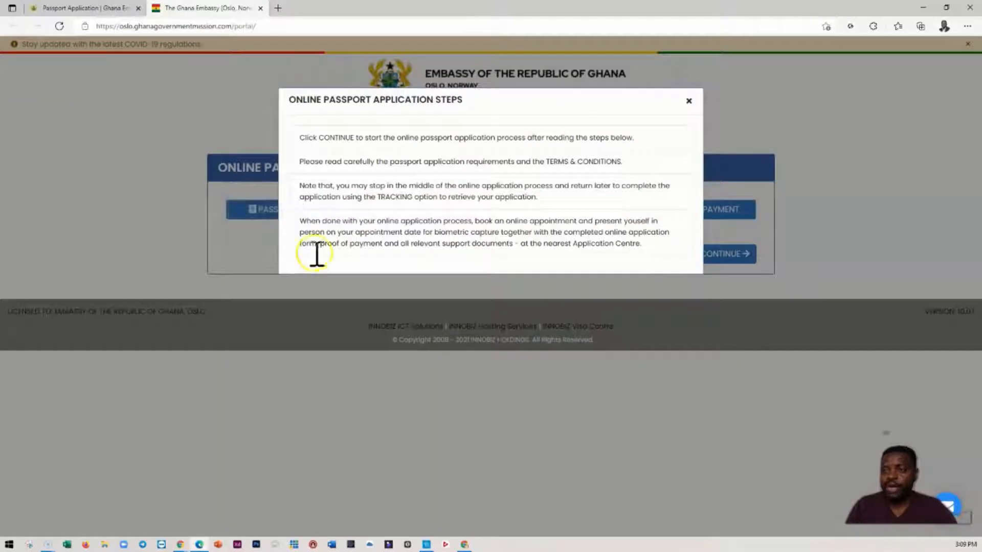
pyautogui.click(688, 102)
pyautogui.click(429, 210)
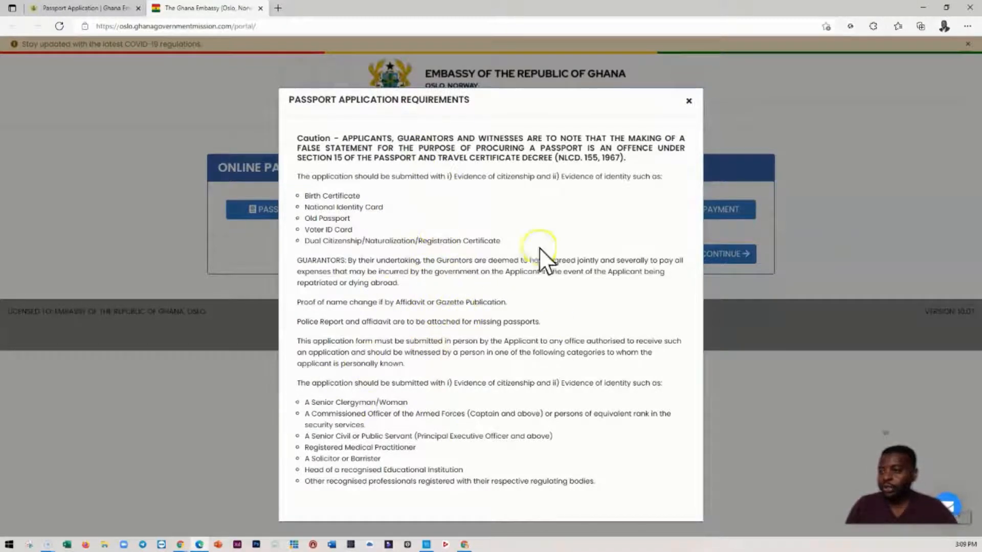
pyautogui.click(689, 100)
# - Examine the application fees for the 32-page and 48-page biometric passports
pyautogui.click(550, 210)
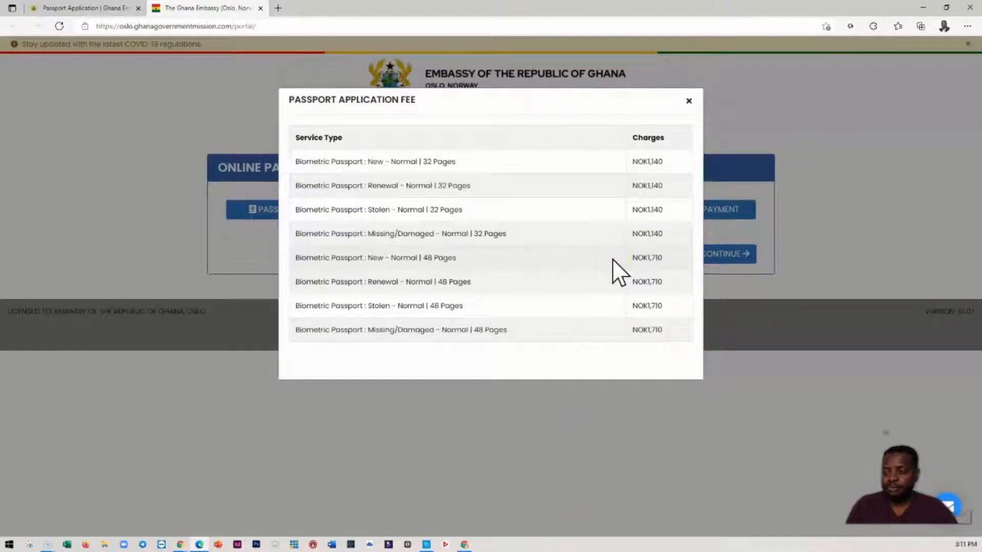
pyautogui.click(650, 283)
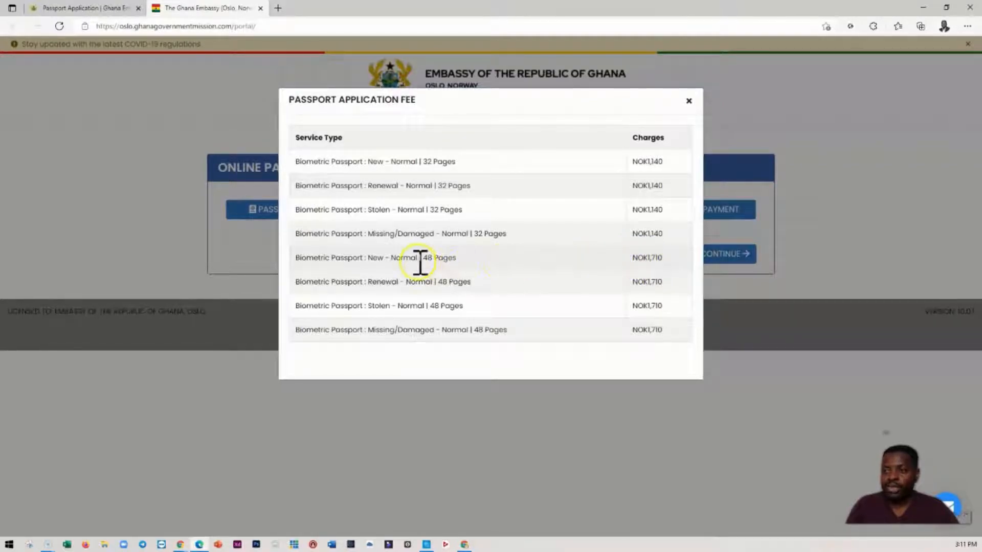
# - Close the passport application fee table and continue to the application form
pyautogui.click(653, 261)
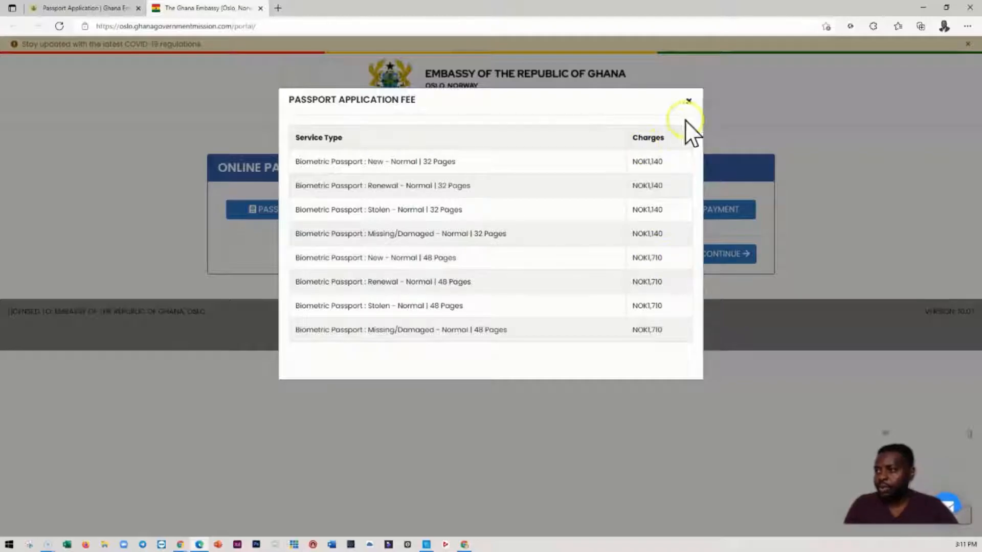
pyautogui.click(689, 102)
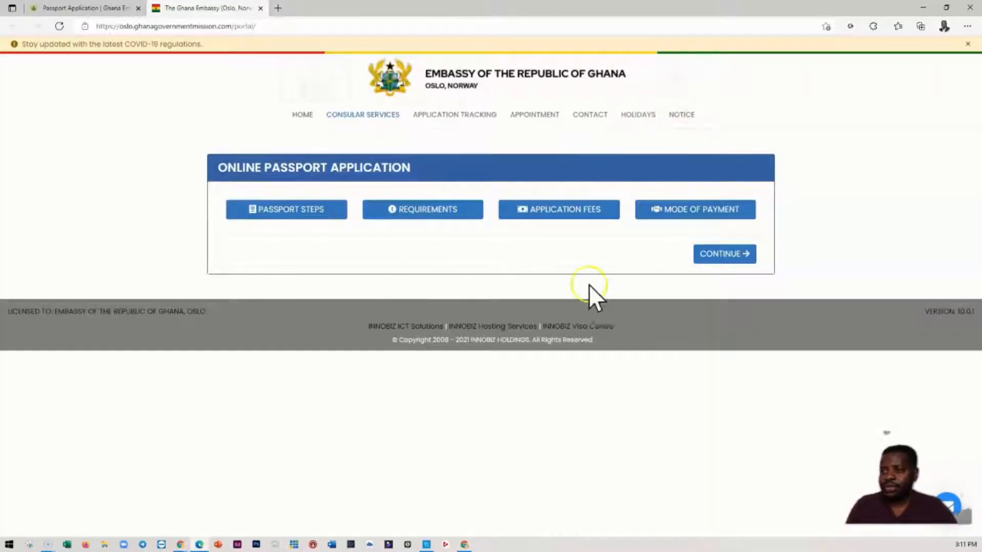
pyautogui.click(713, 254)
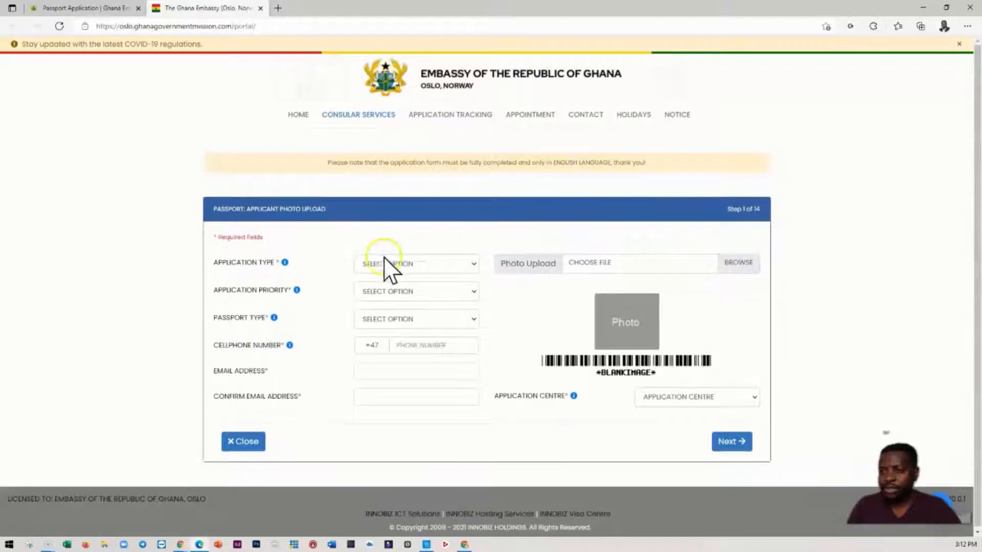
# - Set the application type to Renewal, the priority to Regular (32 Page-Booklet) and the passport type to Ordinary
pyautogui.click(382, 264)
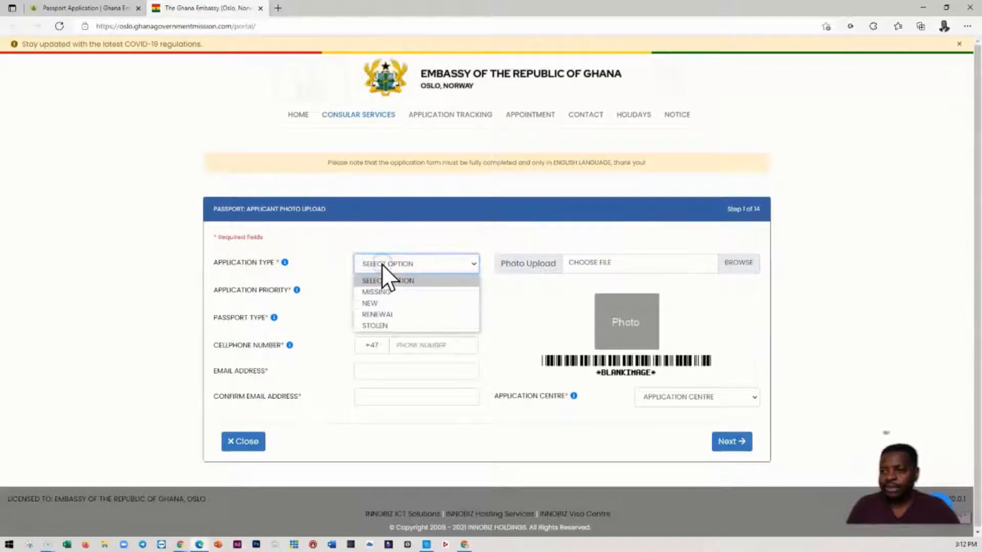
pyautogui.click(387, 314)
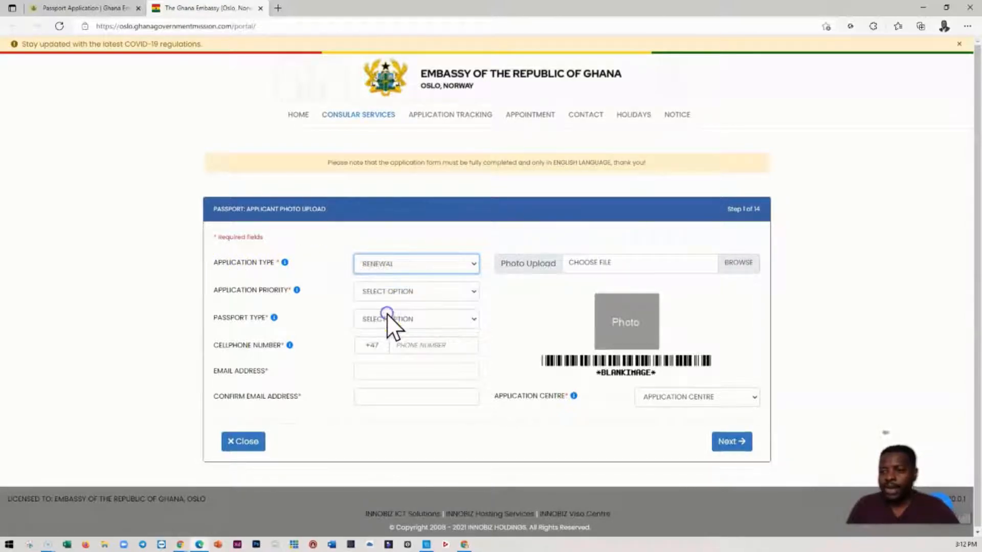
pyautogui.click(395, 291)
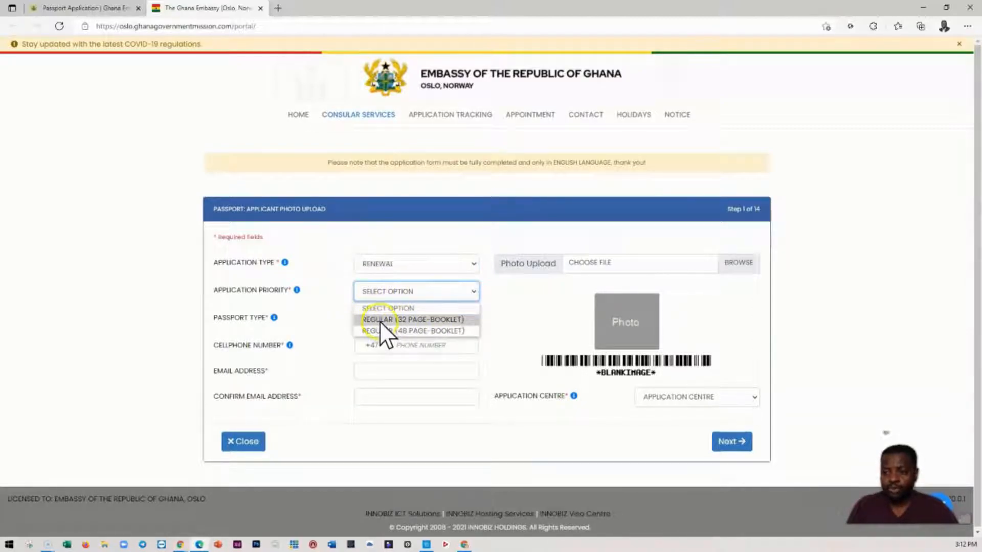
pyautogui.click(403, 322)
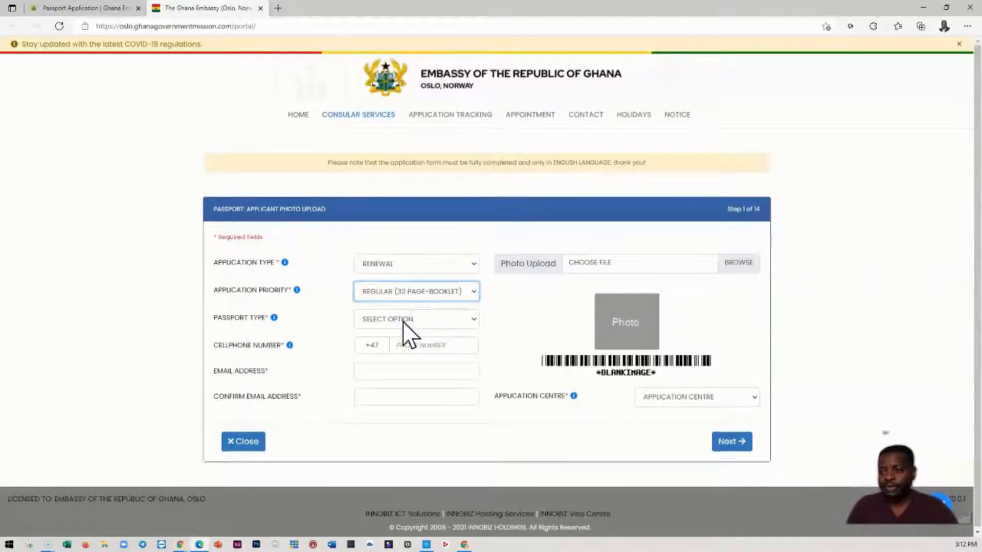
pyautogui.click(403, 320)
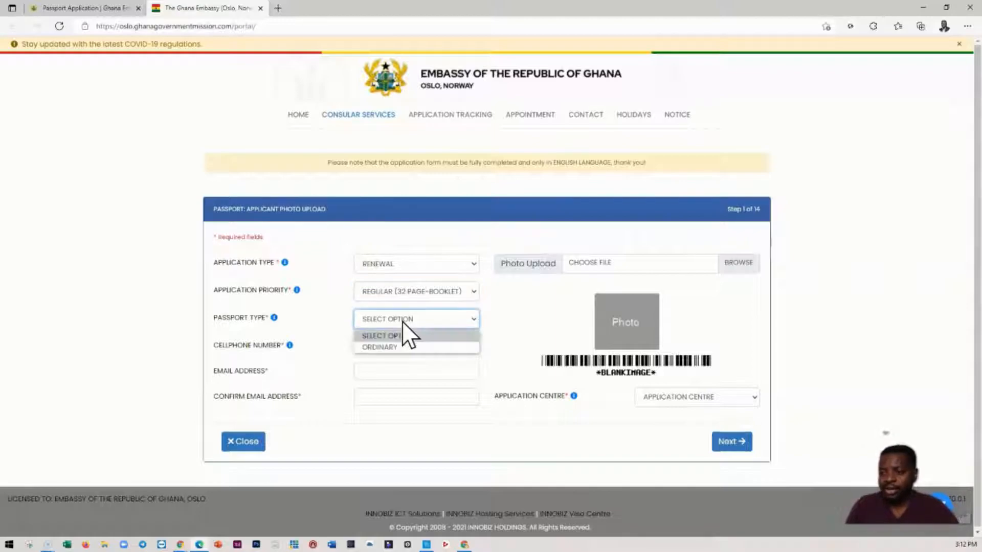
pyautogui.click(385, 347)
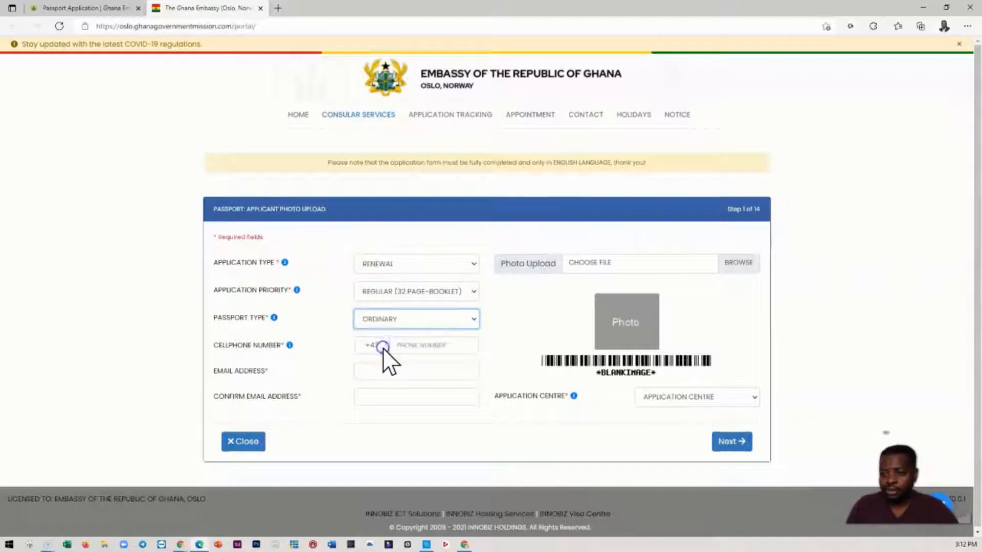
# - Enter the applicant's cellphone number, keeping the preset country code
pyautogui.click(411, 346)
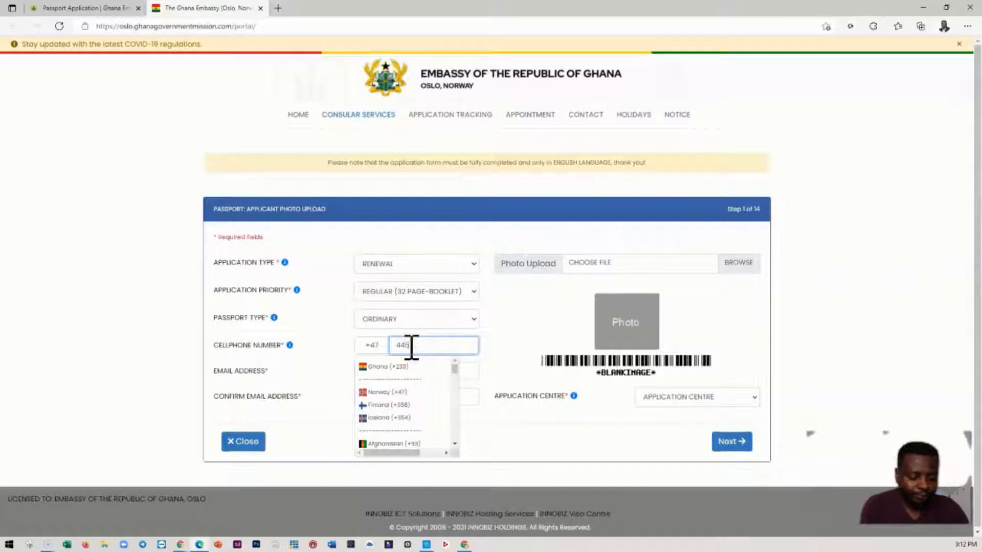
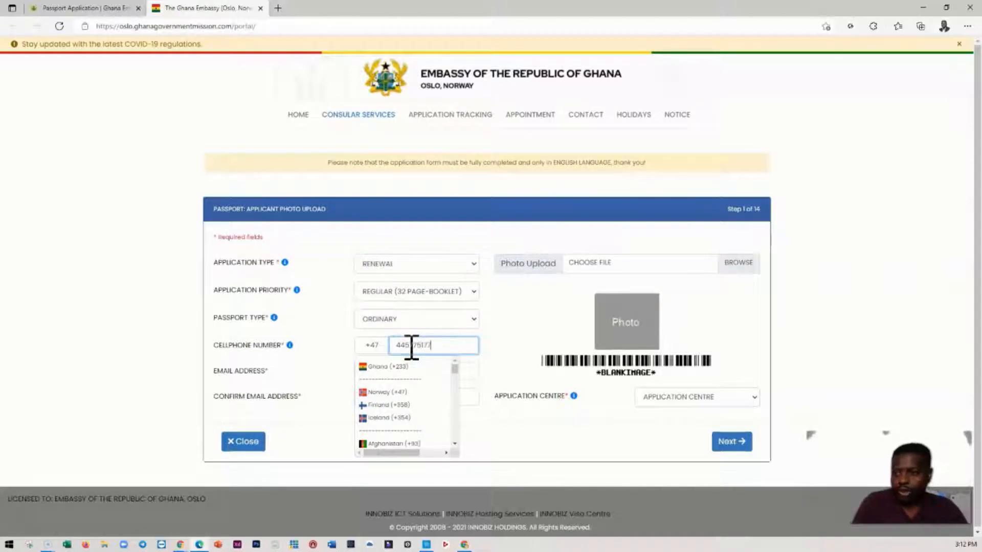
pyautogui.click(520, 339)
# - Fill in the applicant's email address and copy the same address into the confirmation field
pyautogui.click(384, 372)
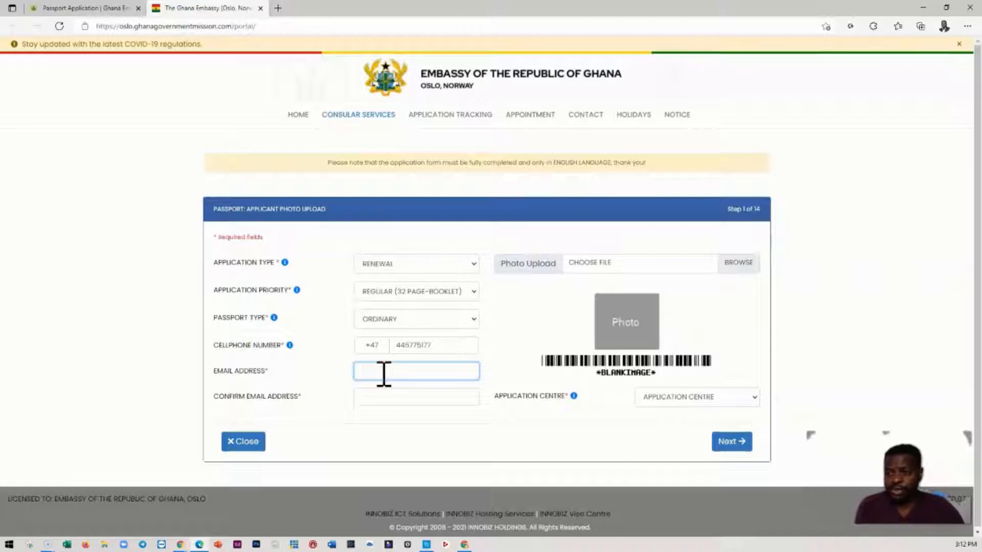
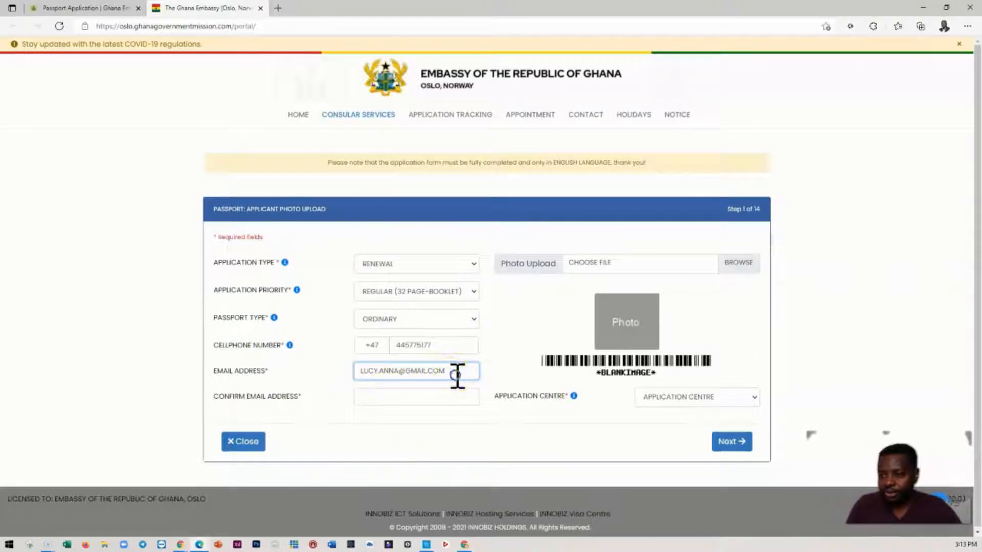
pyautogui.moveTo(456, 377); pyautogui.dragTo(331, 369)
pyautogui.hotkey('ctrl', 'c')
pyautogui.click(372, 396)
pyautogui.hotkey('ctrl', 'v')
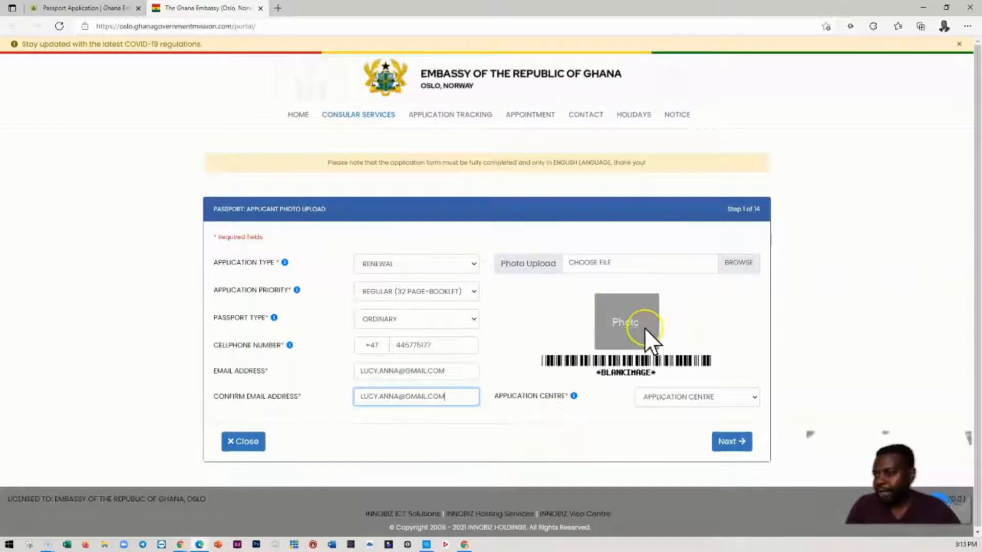
pyautogui.click(621, 330)
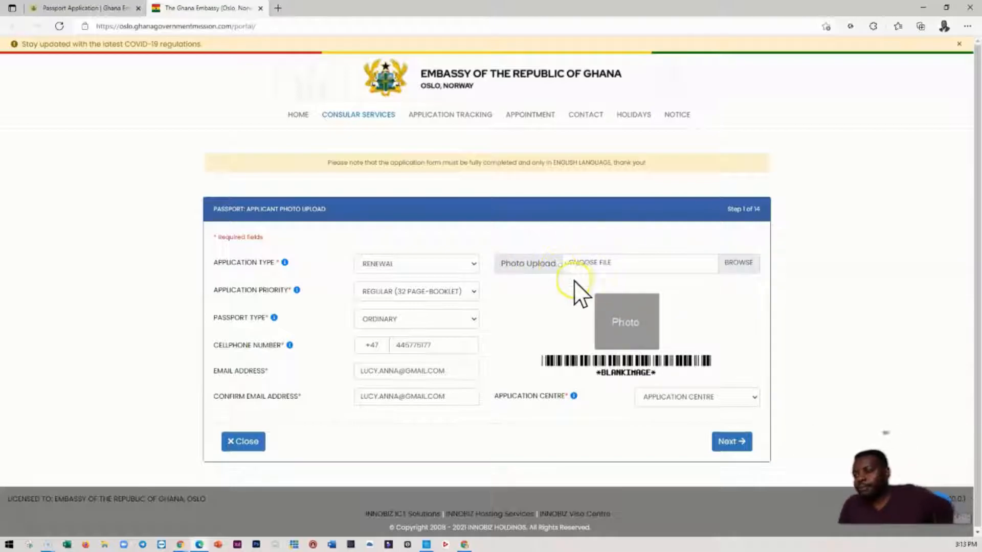
pyautogui.click(734, 266)
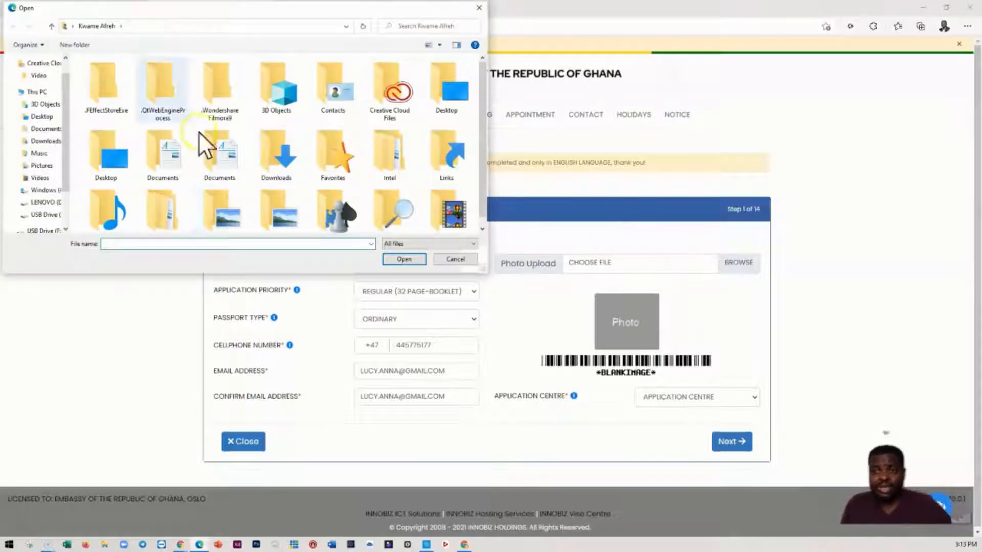
pyautogui.click(41, 142)
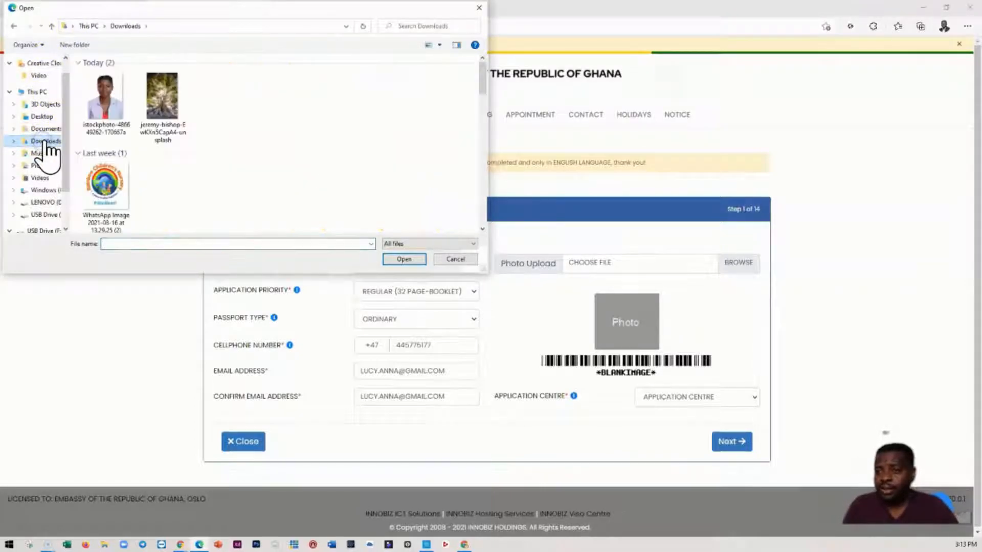
pyautogui.click(103, 97)
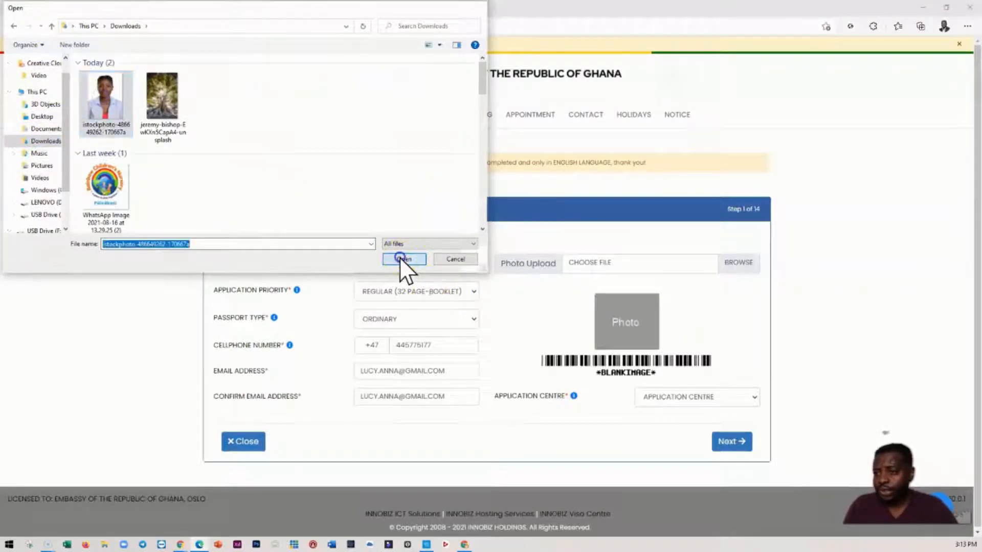
pyautogui.click(401, 258)
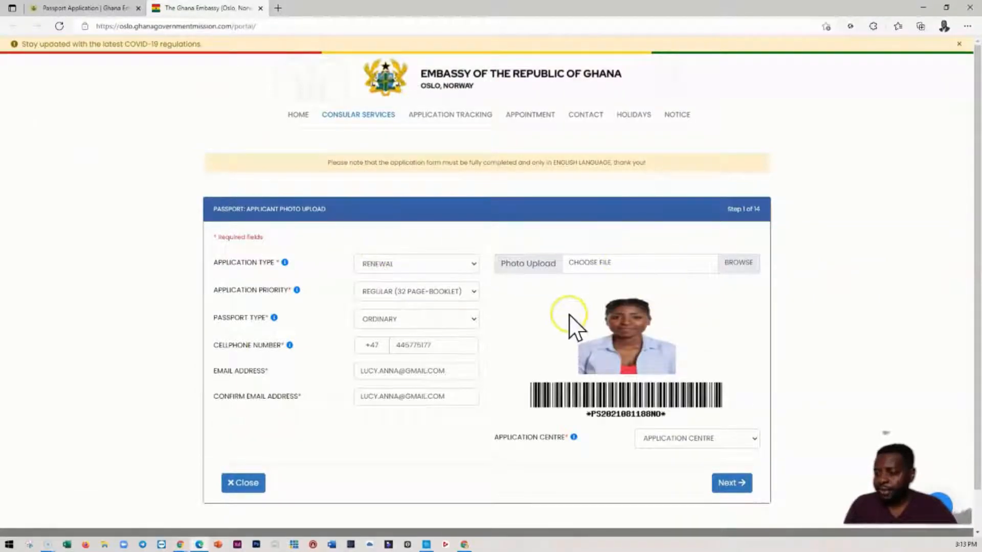
# - Choose Oslo as the application centre and proceed to the applicant's personal details
pyautogui.click(702, 438)
pyautogui.click(657, 466)
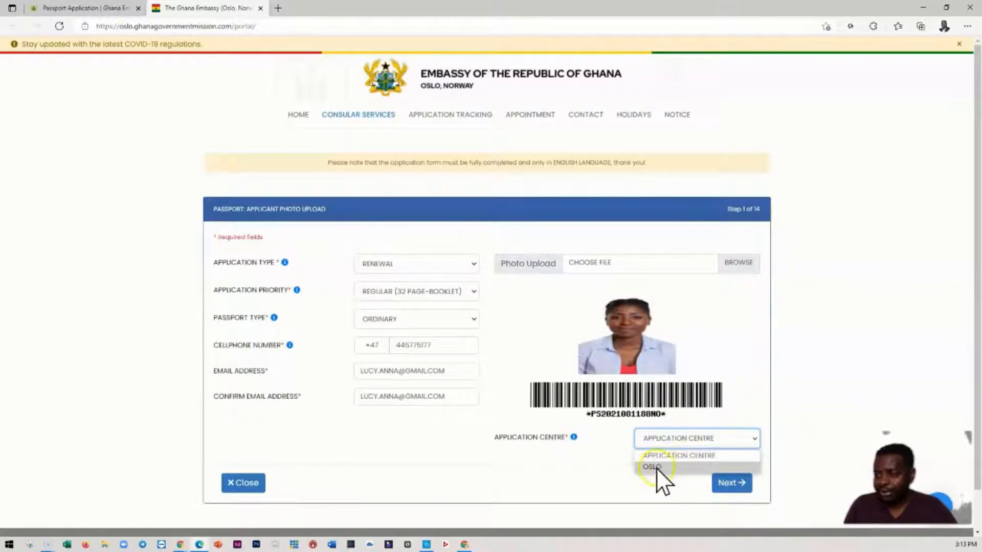
pyautogui.click(655, 466)
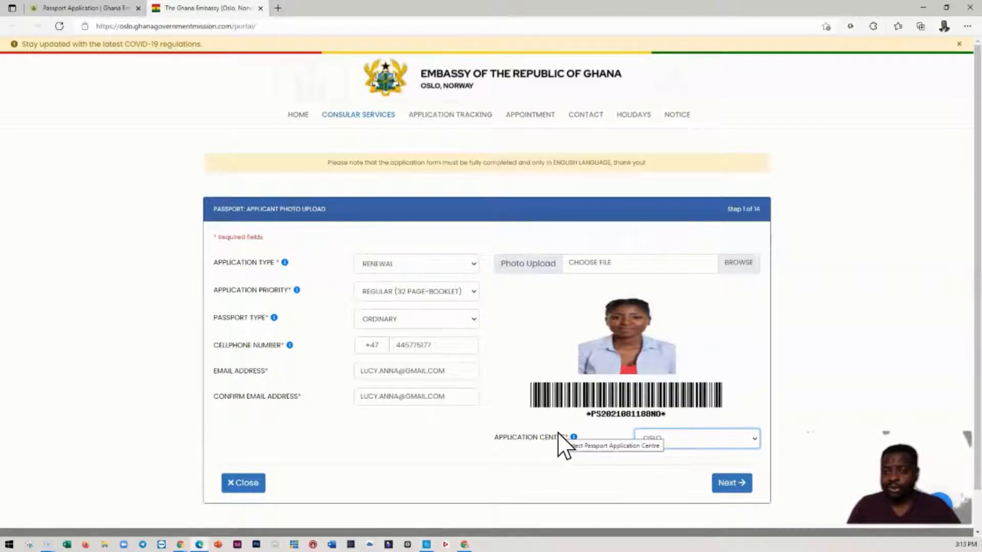
pyautogui.click(655, 431)
pyautogui.click(727, 483)
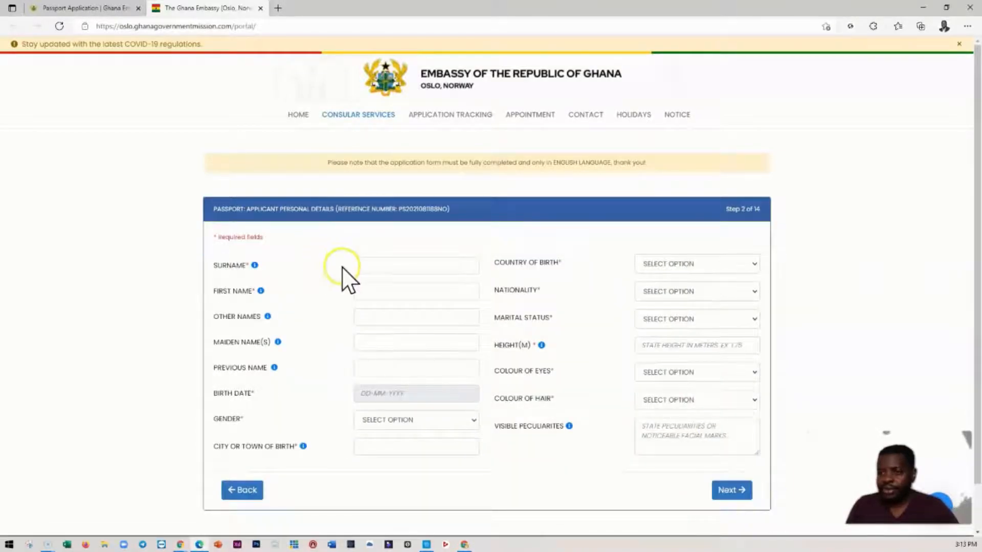
pyautogui.click(368, 269)
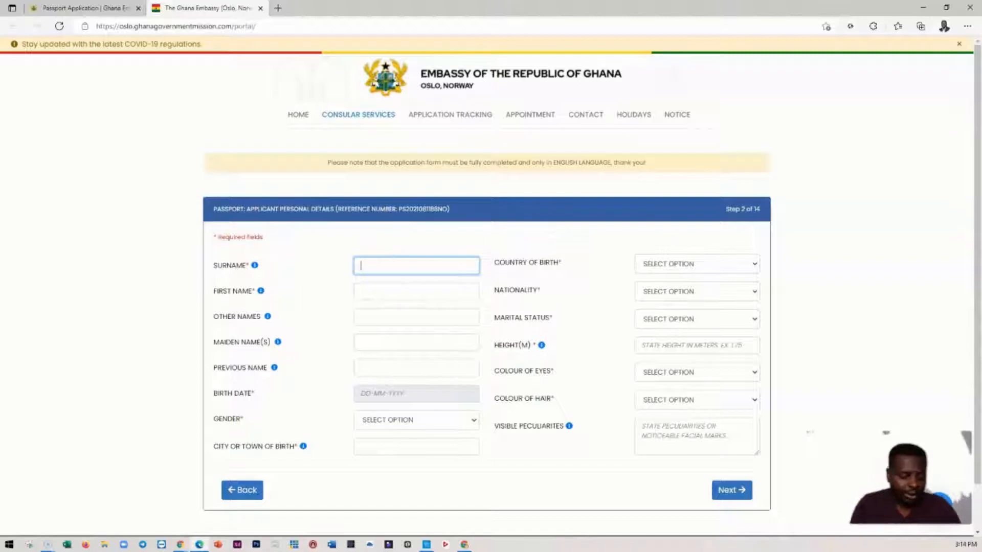
pyautogui.write('LUCY')
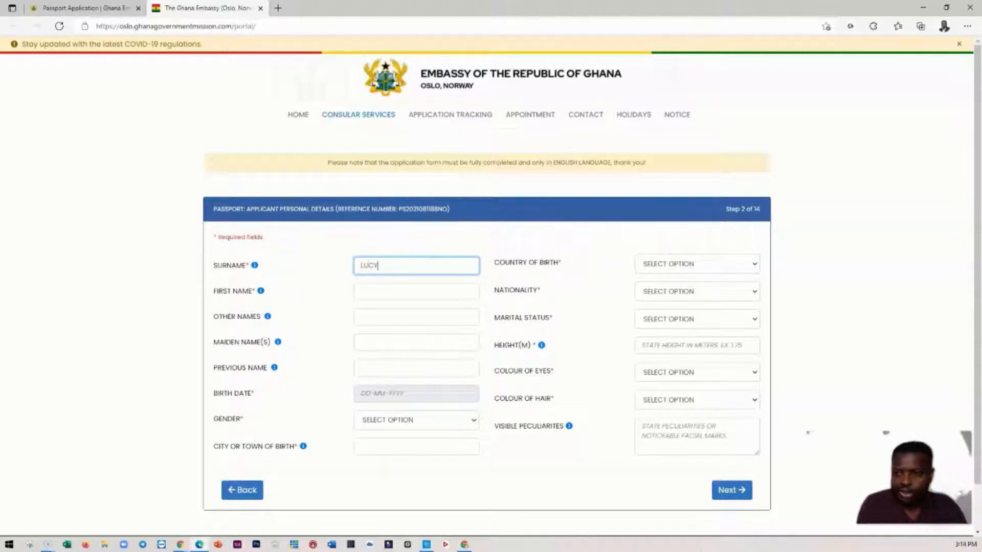
pyautogui.click(381, 294)
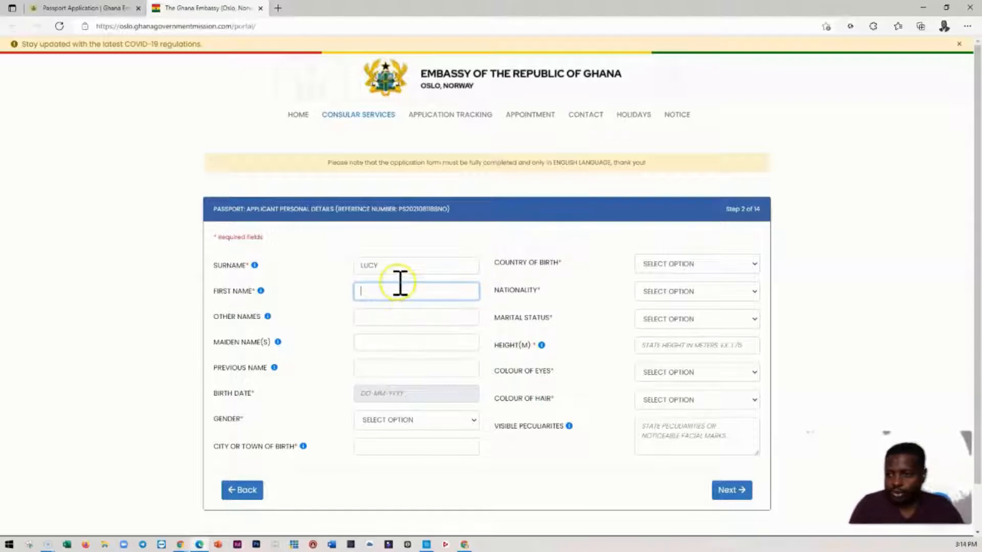
# - Replace the surname entry with the applicant's correct surname and enter the applicant's first name
pyautogui.doubleClick(388, 267)
pyautogui.write('ANNA')
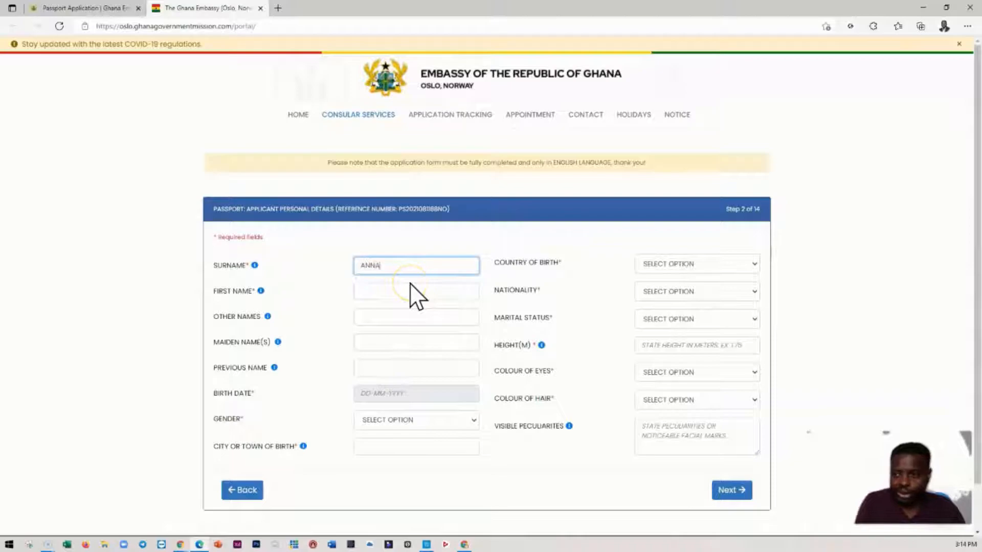
pyautogui.click(387, 293)
pyautogui.write('LUCY')
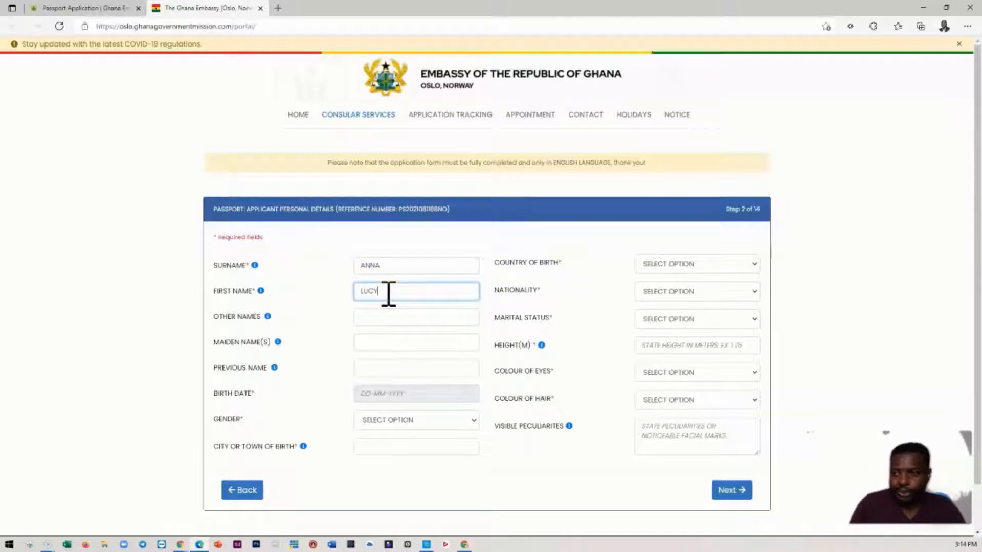
# - Check the help hints beside the surname, first name and other names fields
pyautogui.click(388, 320)
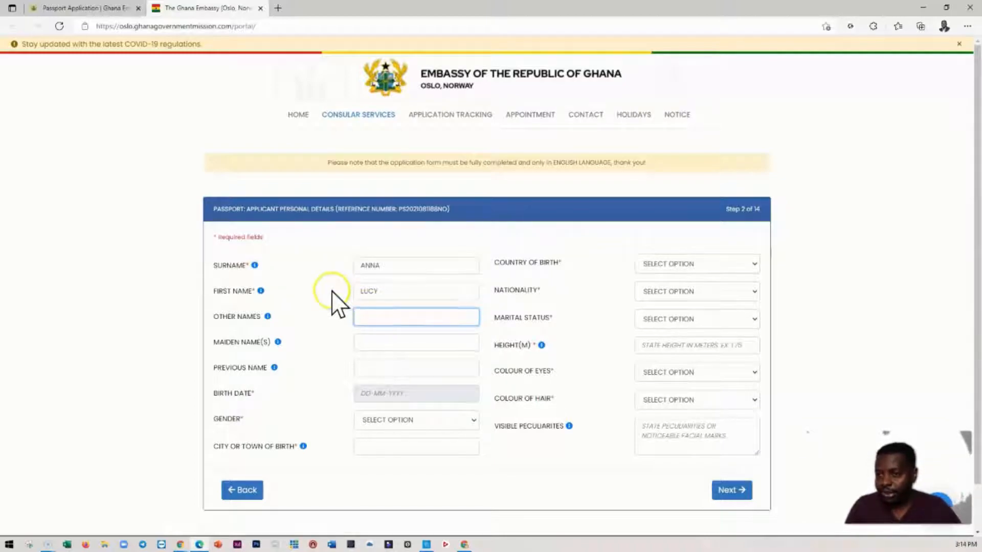
pyautogui.moveTo(255, 266)
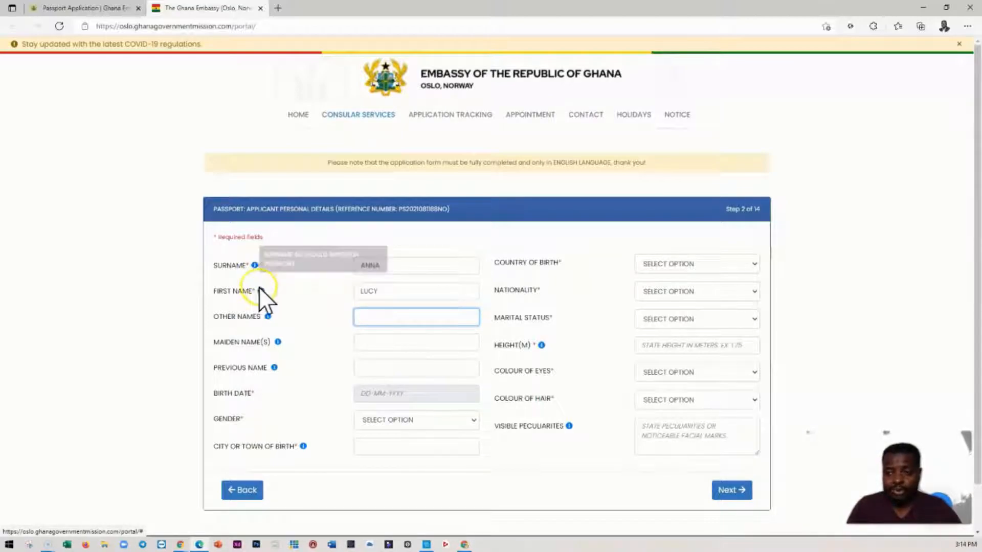
pyautogui.moveTo(260, 291)
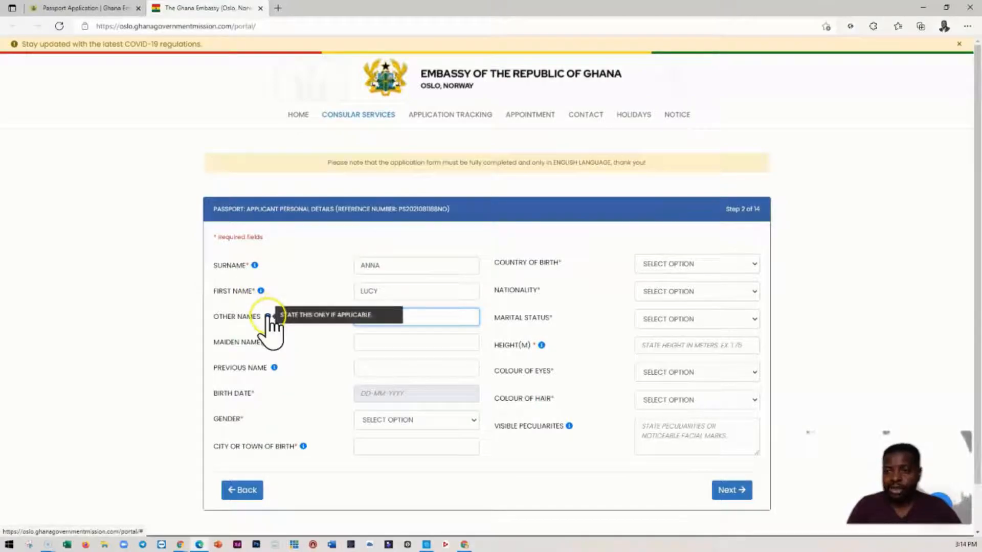
pyautogui.moveTo(267, 318)
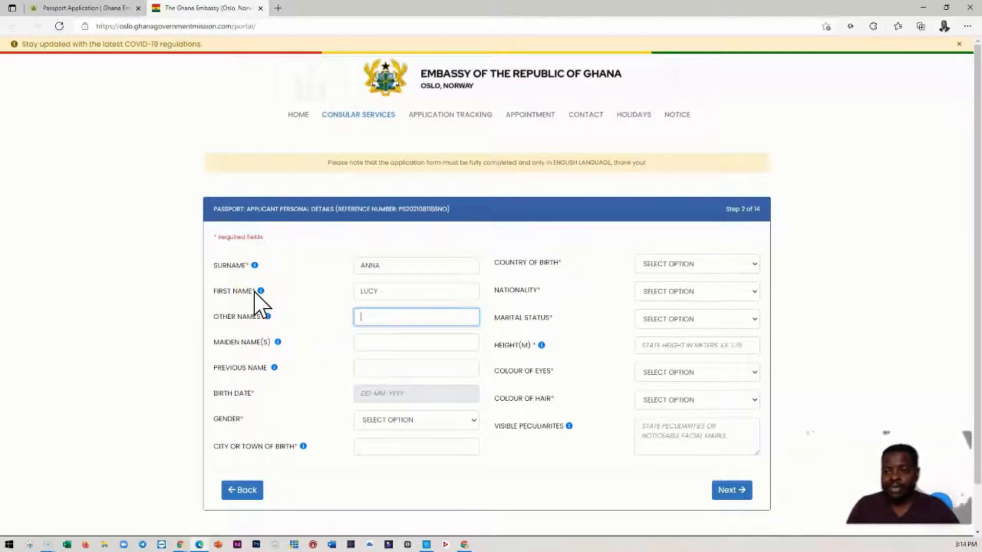
pyautogui.click(265, 318)
pyautogui.click(267, 317)
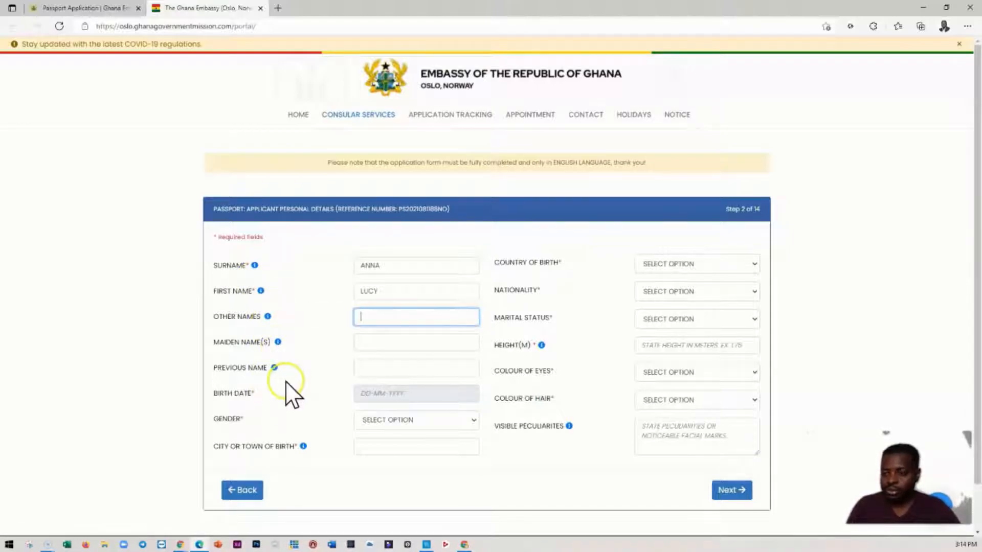
# - Enter the applicant's date of birth by choosing the year and day in the birth date calendar
pyautogui.click(382, 397)
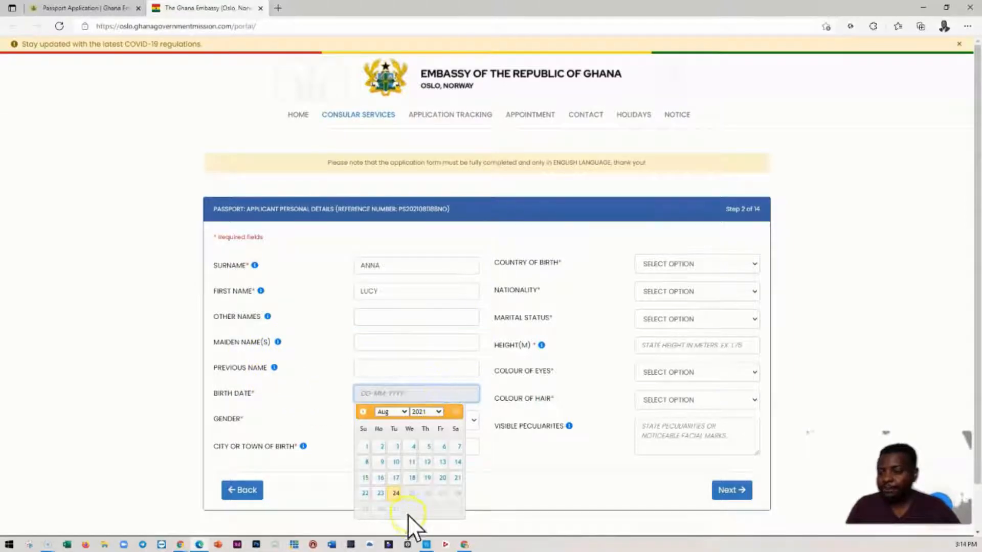
pyautogui.click(437, 413)
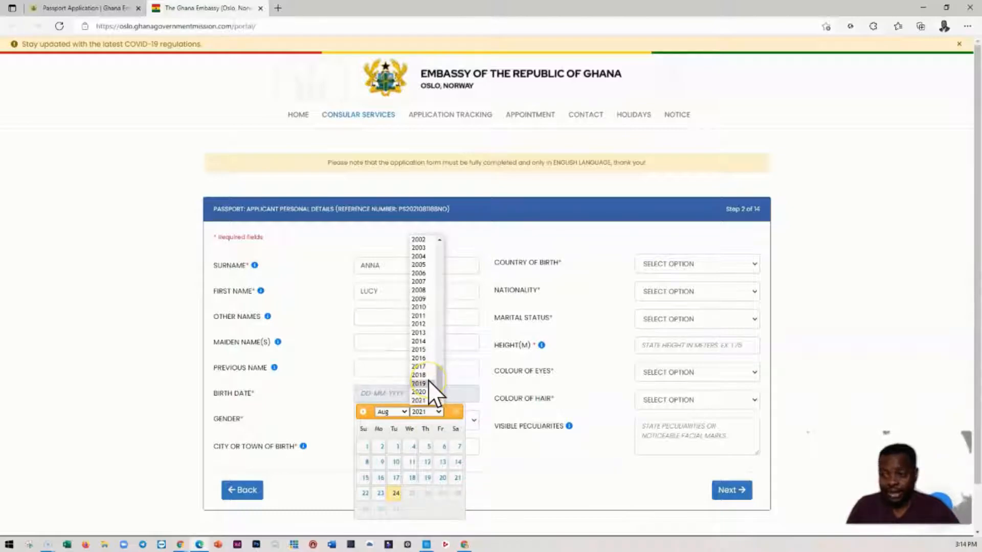
pyautogui.scroll(5, 425, 372)
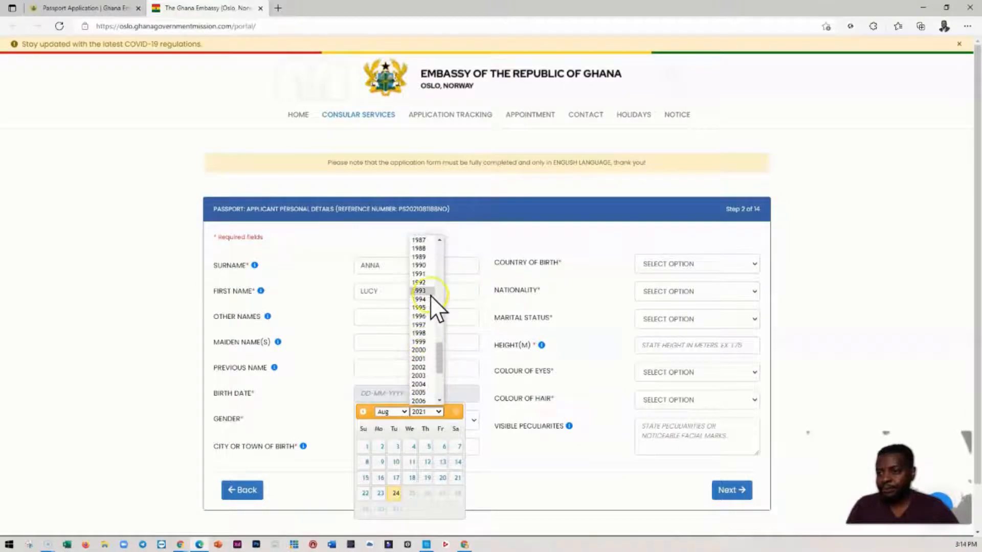
pyautogui.click(419, 282)
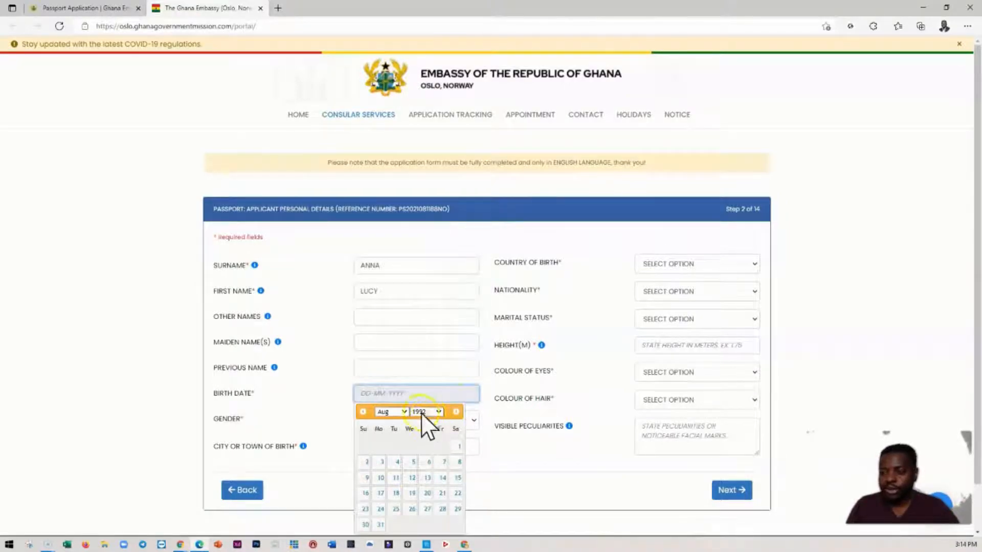
pyautogui.click(412, 510)
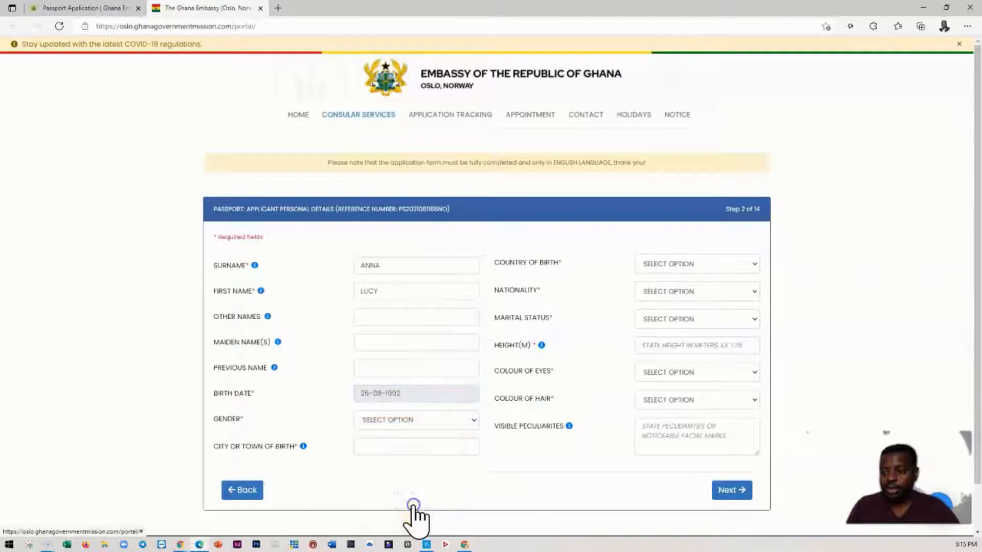
# - Set the gender to Male and enter OFFINSO as the city or town of birth
pyautogui.click(386, 421)
pyautogui.click(373, 459)
pyautogui.click(397, 446)
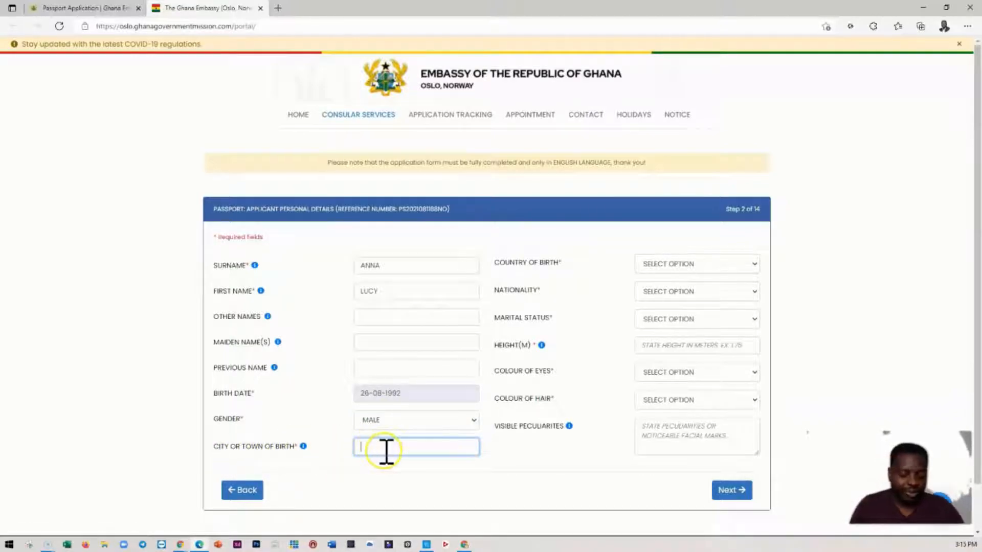
pyautogui.write('OFFINSO')
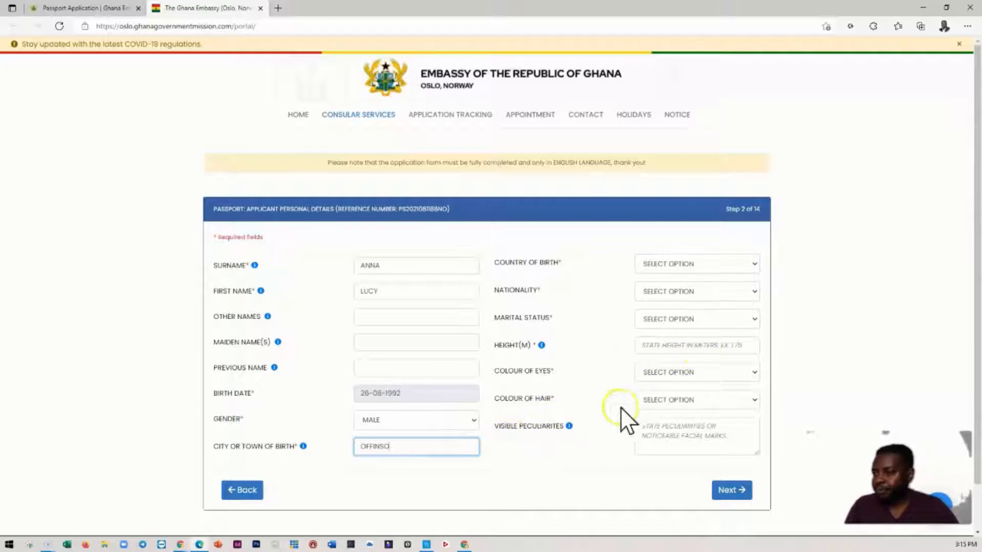
# - Set both the country of birth and the nationality to Ghana
pyautogui.click(675, 262)
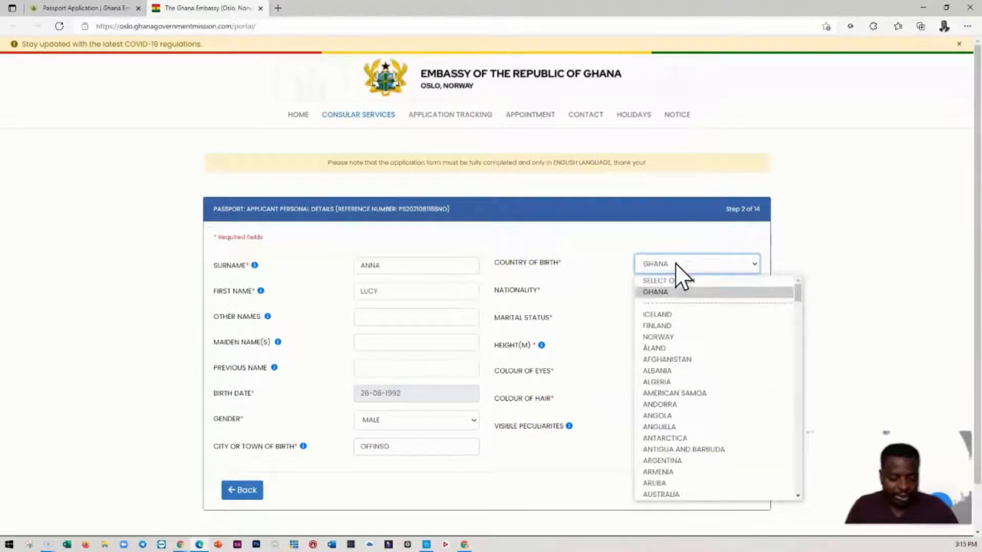
pyautogui.click(673, 290)
pyautogui.click(672, 293)
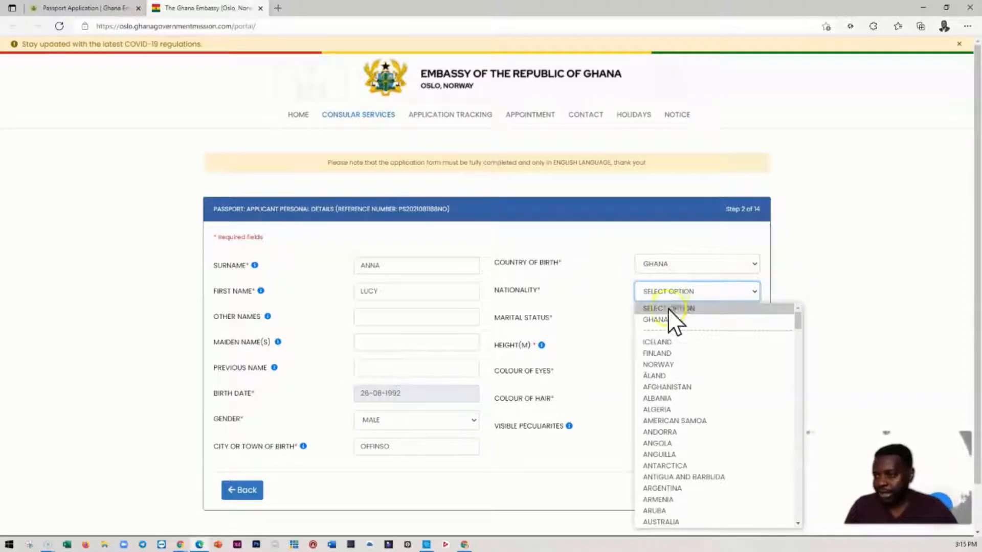
pyautogui.click(660, 318)
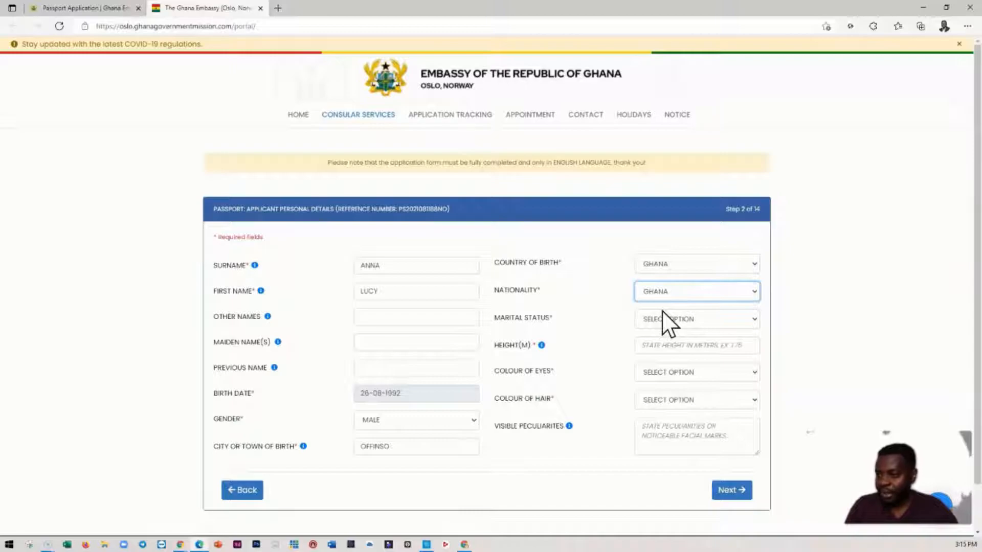
# - Set the marital status to Married and enter a height of 1.67 m
pyautogui.click(665, 320)
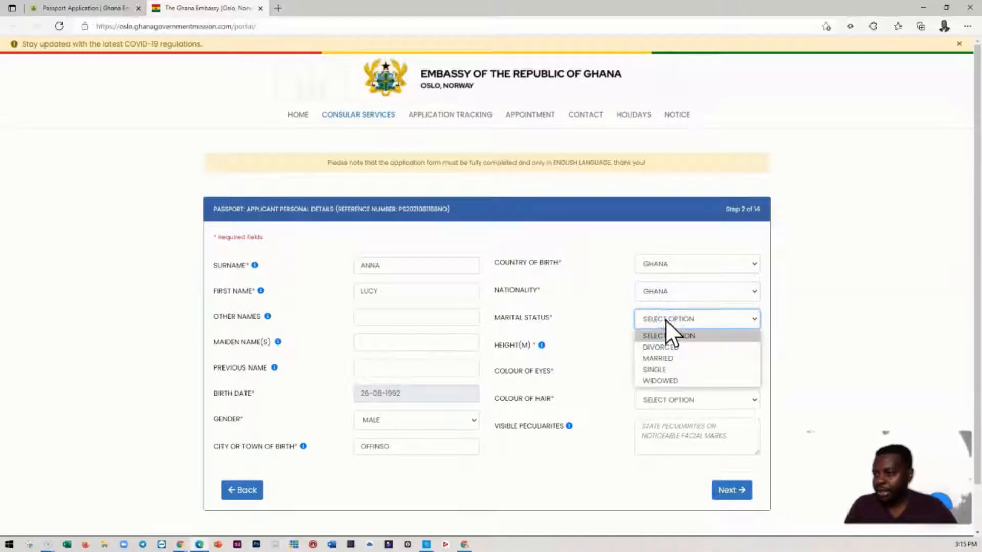
pyautogui.click(665, 358)
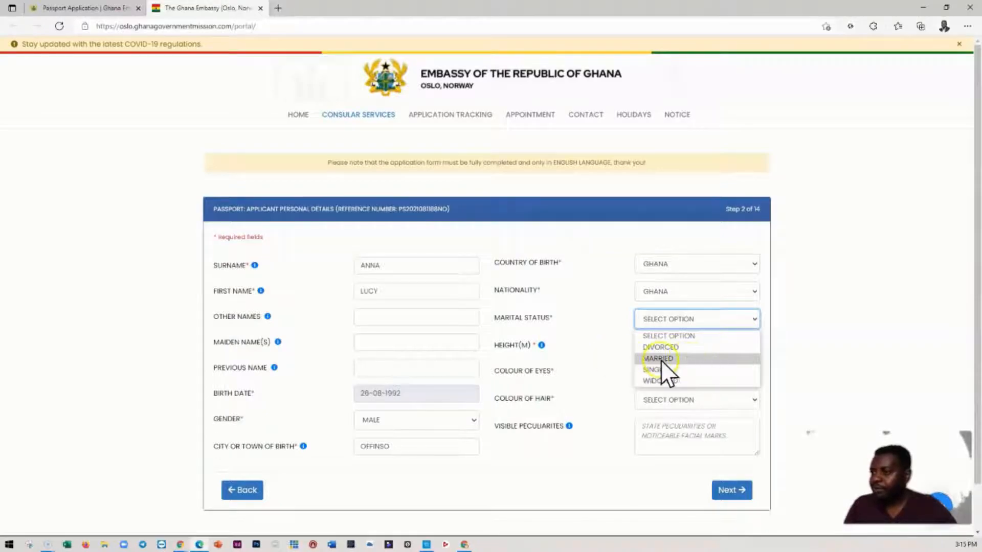
pyautogui.click(661, 360)
pyautogui.click(657, 346)
pyautogui.moveTo(542, 347)
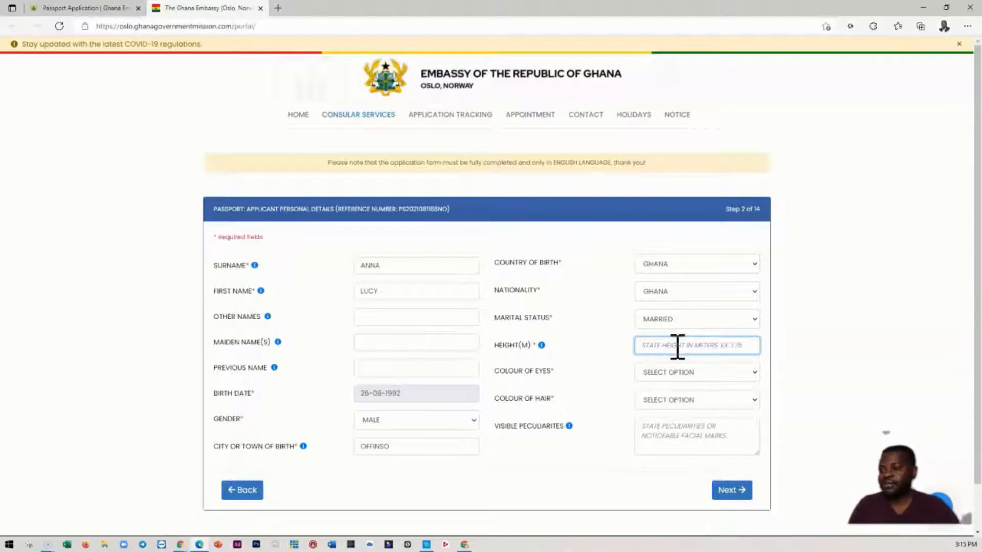
pyautogui.write('1')
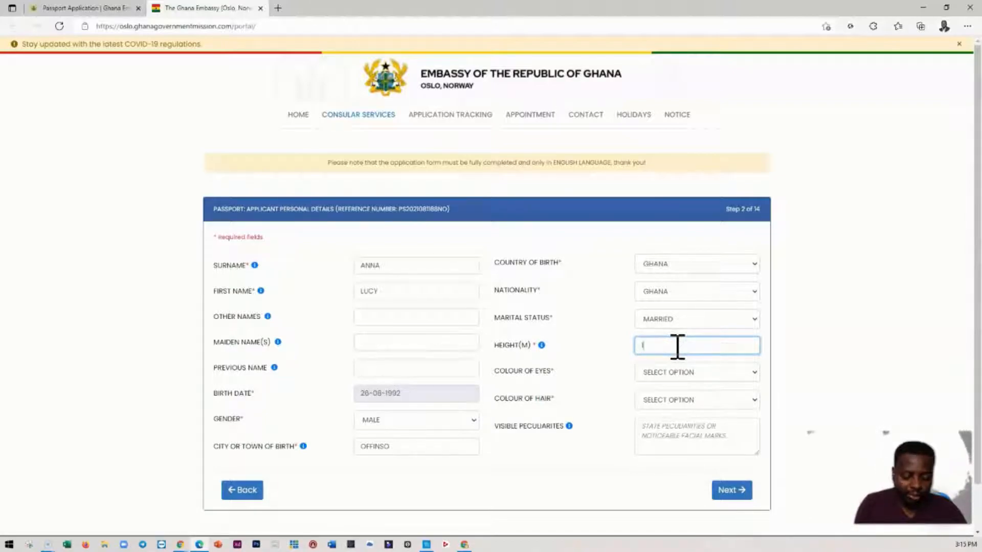
pyautogui.write('.67')
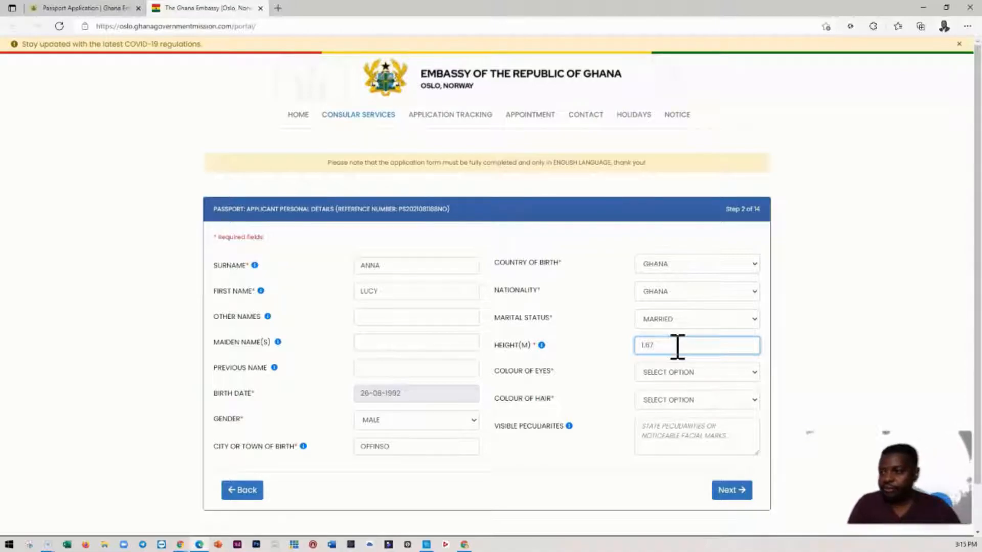
# - Set the applicant's colour of eyes and colour of hair to Black
pyautogui.click(684, 372)
pyautogui.click(659, 399)
pyautogui.click(666, 401)
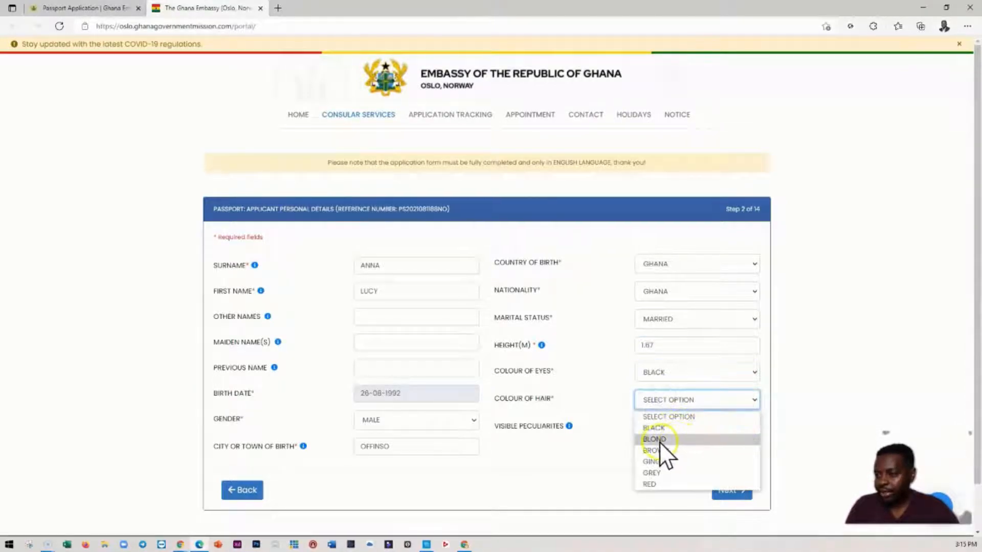
pyautogui.click(657, 428)
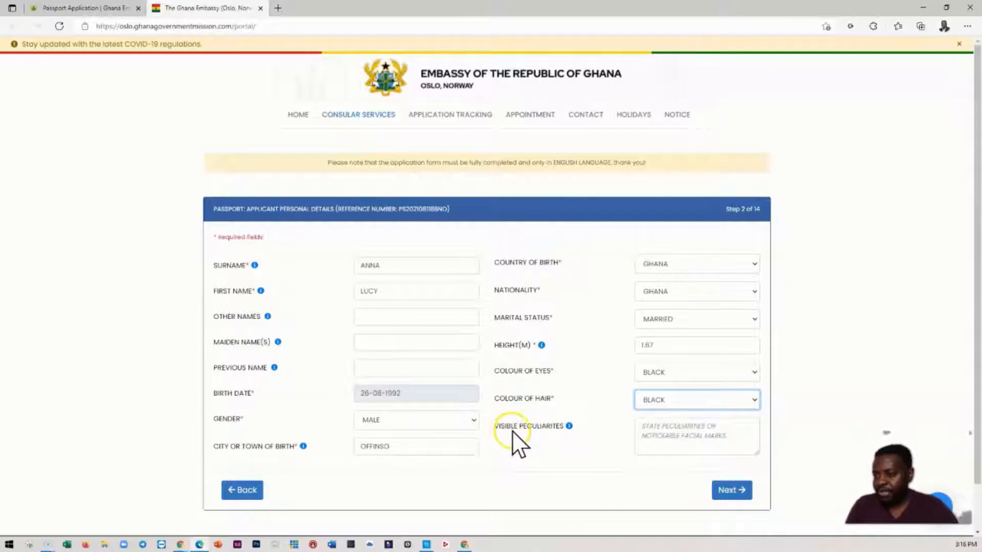
# - Check the visible peculiarities hint, leave that field empty and proceed to the applicant's address and contact details
pyautogui.moveTo(570, 426)
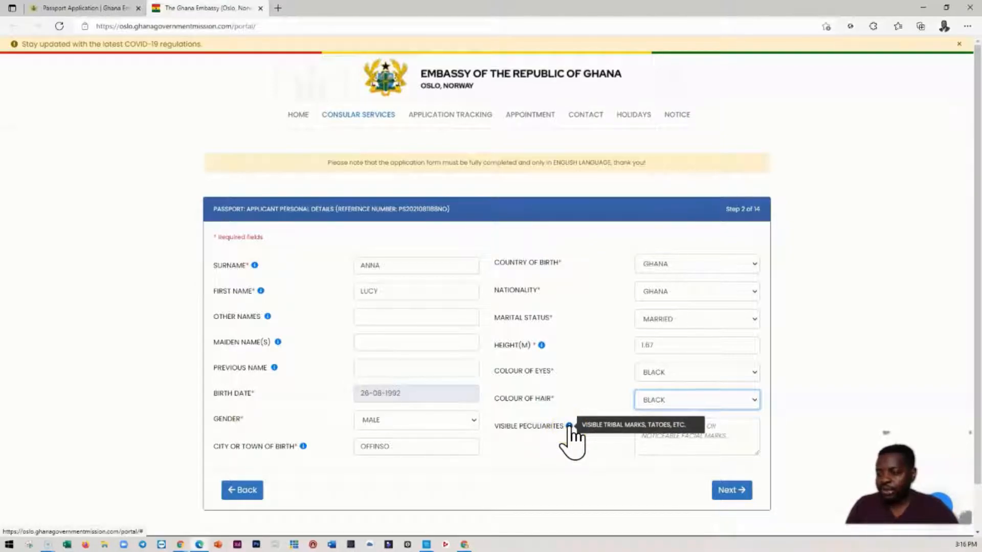
pyautogui.click(719, 447)
pyautogui.click(733, 491)
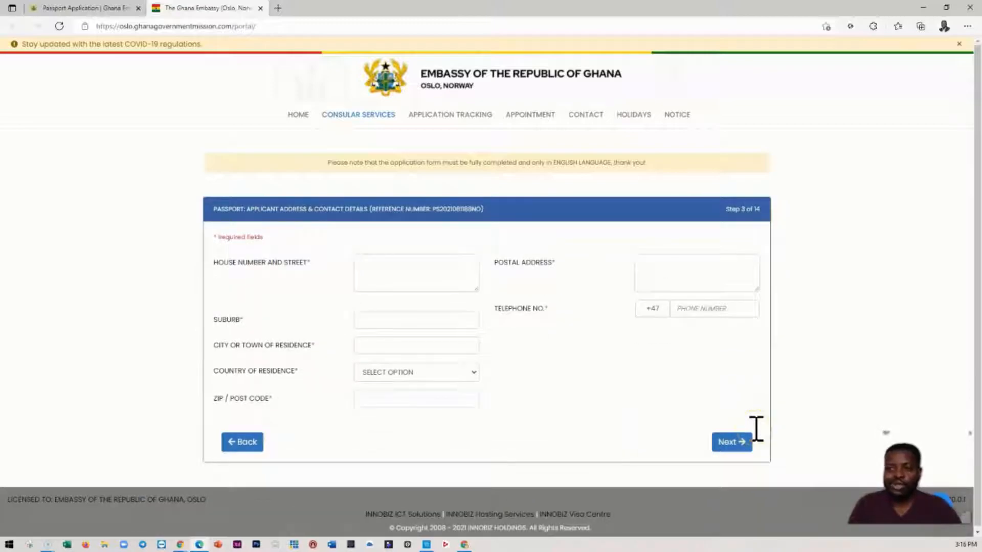
# - Enter the applicant's house number and street in the address details
pyautogui.click(398, 291)
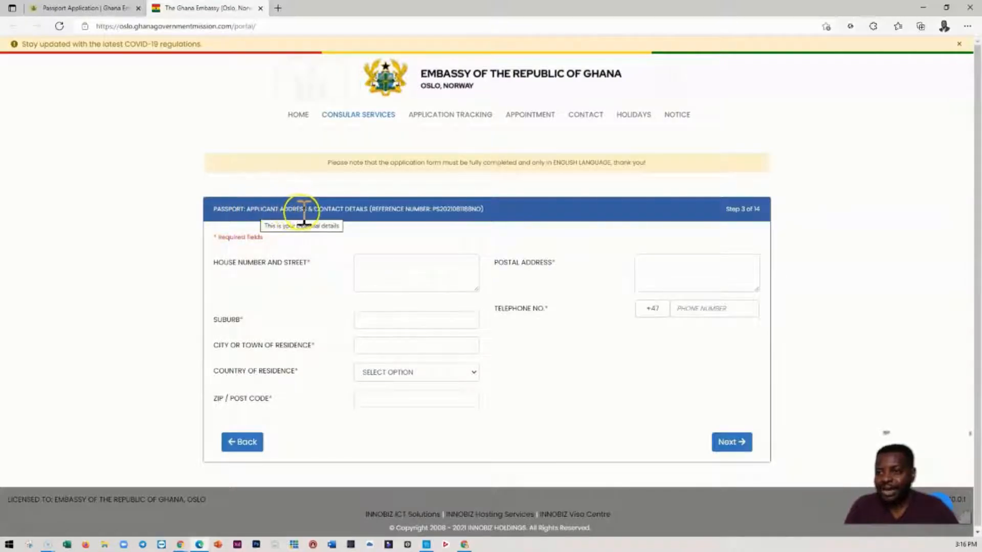
pyautogui.click(394, 262)
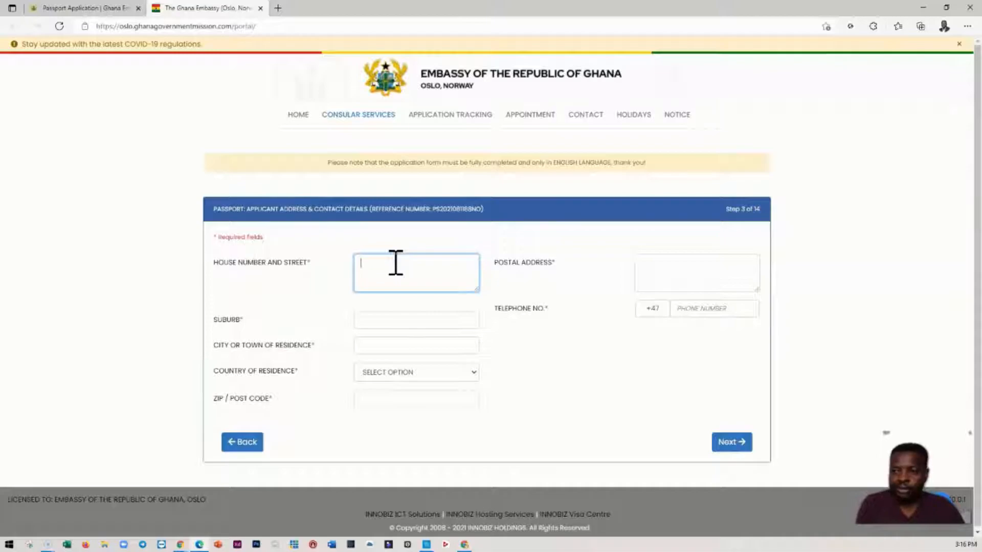
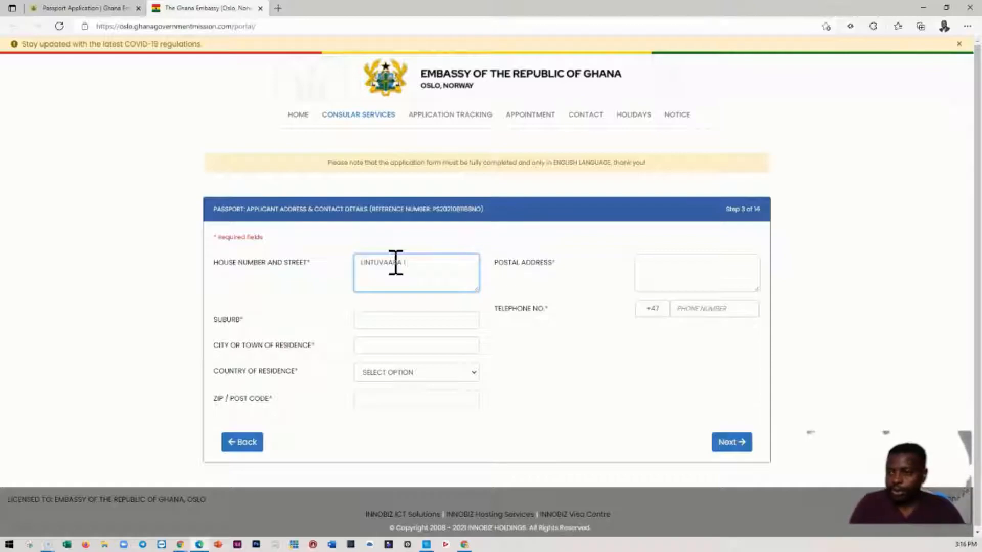
pyautogui.click(395, 270)
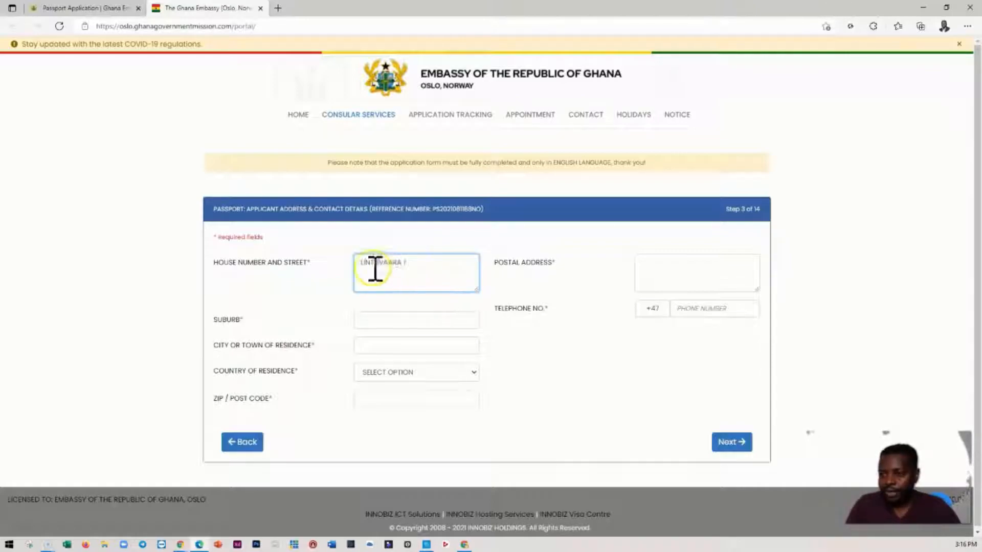
# - Fill in the applicant's suburb and city or town of residence with the same city name
pyautogui.click(386, 317)
pyautogui.write('HELSINKI')
pyautogui.click(385, 326)
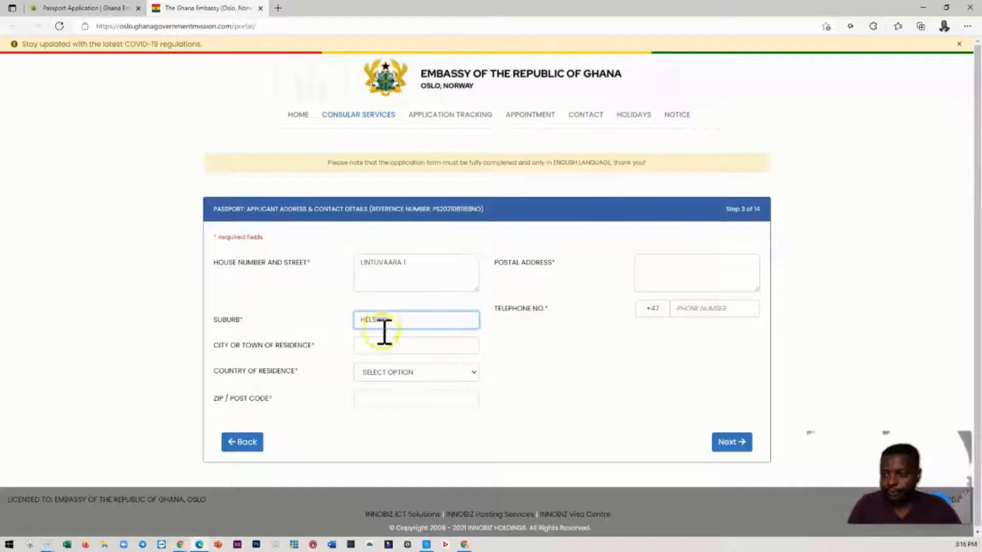
pyautogui.click(372, 346)
pyautogui.write('HELSINKI')
# - Replace the city name in the suburb field with the applicant's actual suburb
pyautogui.click(380, 296)
pyautogui.click(374, 320)
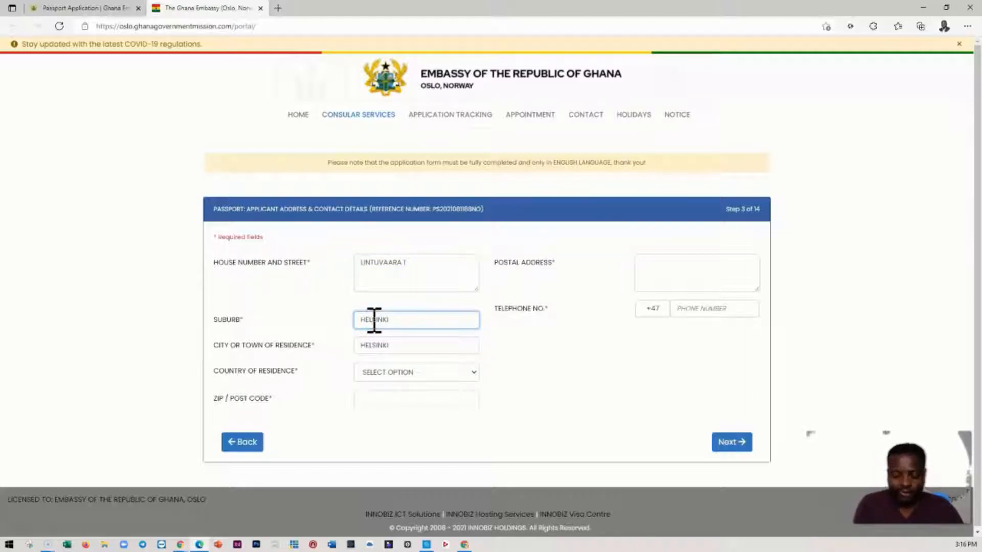
pyautogui.click(398, 373)
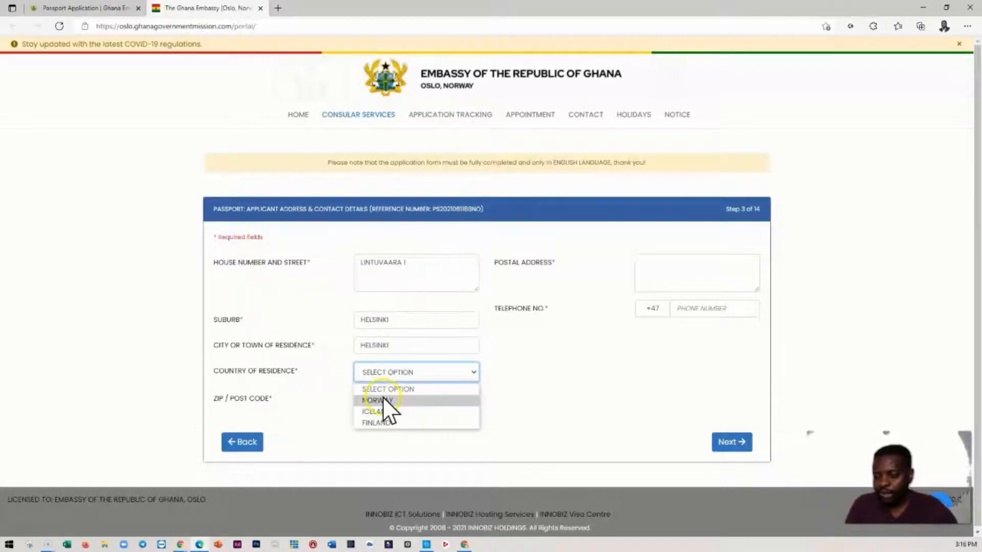
pyautogui.doubleClick(381, 319)
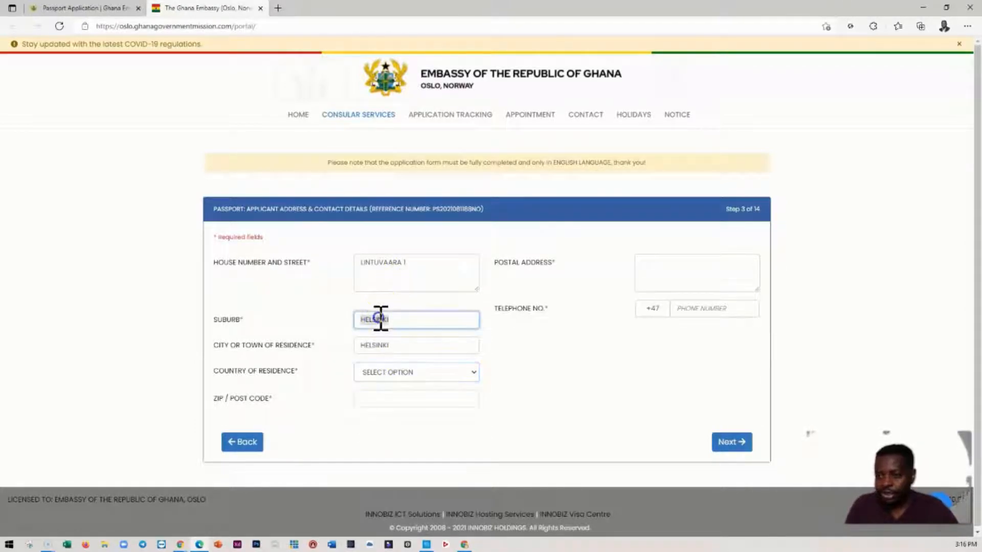
pyautogui.write('KAN')
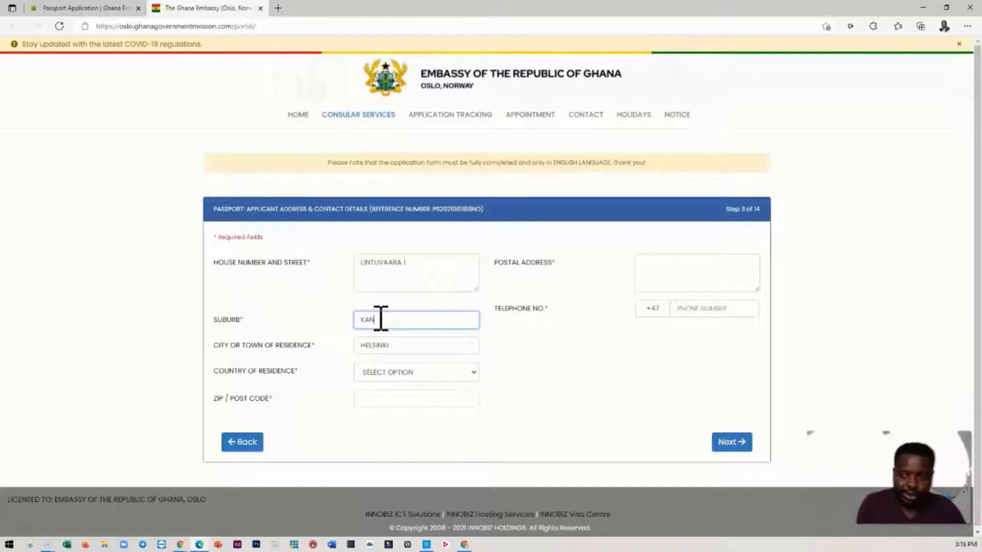
pyautogui.write('ELMAKI')
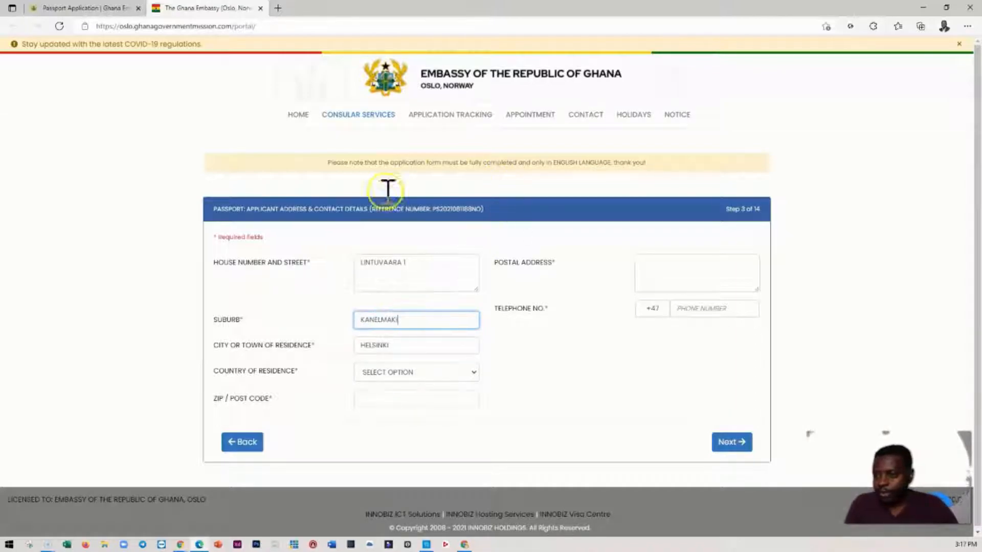
# - Set the applicant's country of residence to Finland and enter the applicant's postal code
pyautogui.click(388, 373)
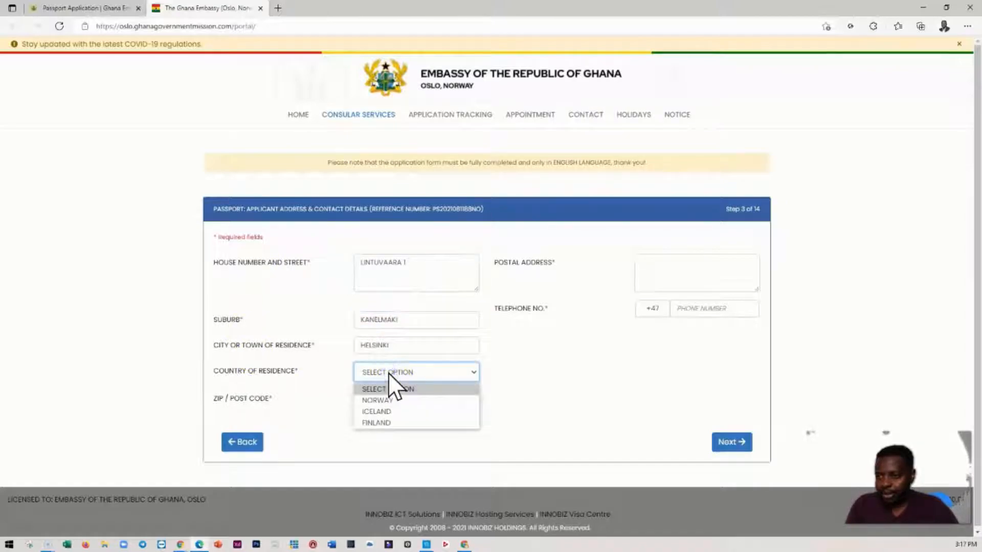
pyautogui.click(380, 420)
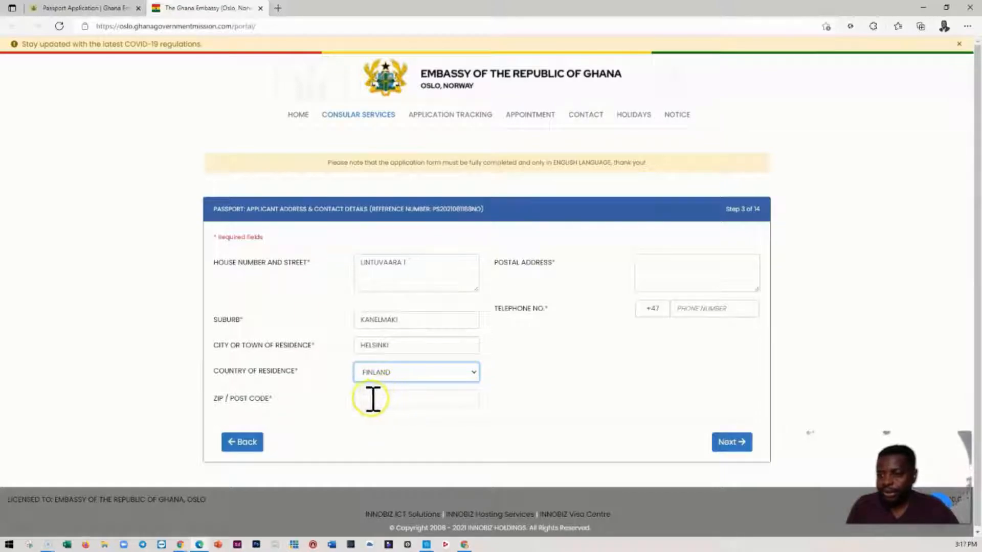
pyautogui.click(414, 269)
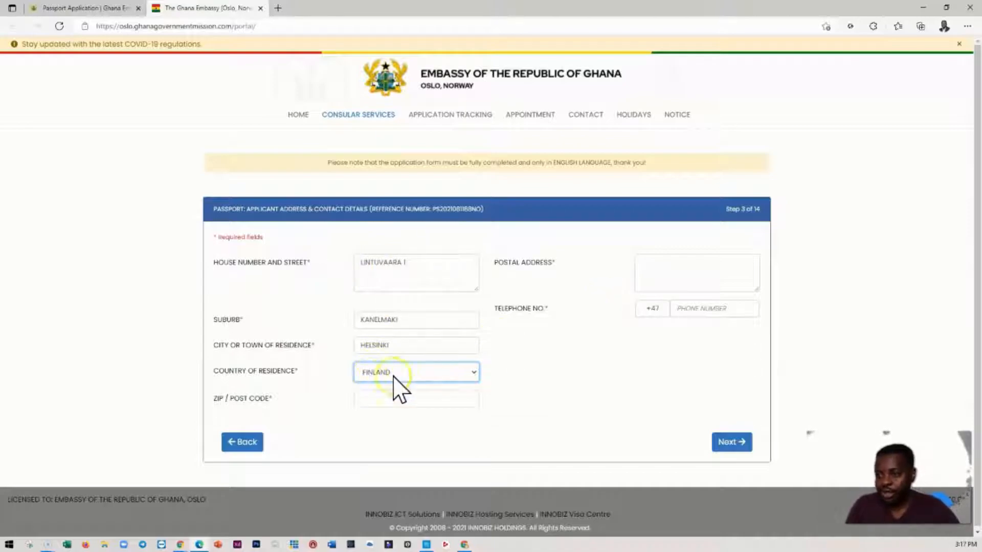
pyautogui.click(389, 401)
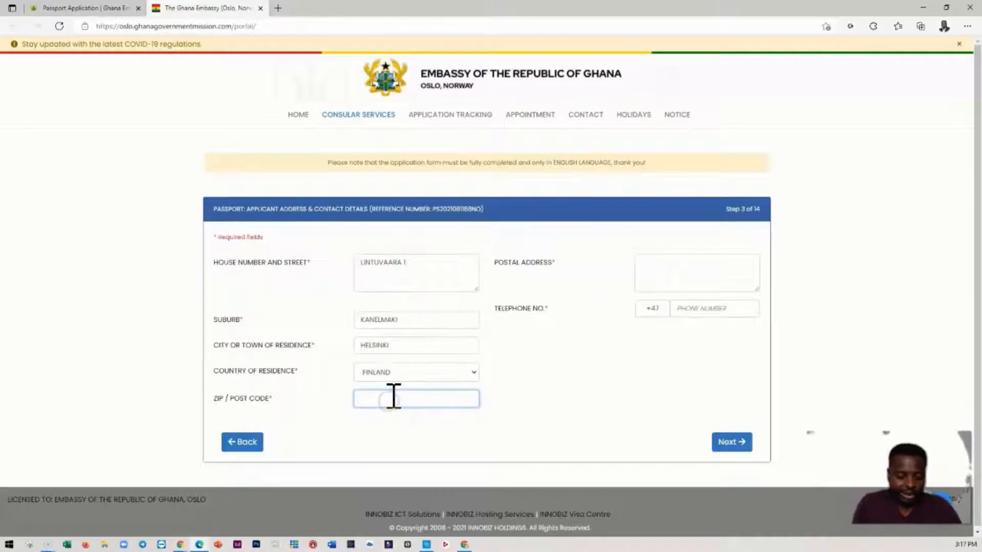
pyautogui.write('00100')
# - Copy the applicant's house number and street into the postal address and add the postal code and city on a second line
pyautogui.click(675, 270)
pyautogui.tripleClick(397, 265)
pyautogui.hotkey('ctrl', 'c')
pyautogui.click(634, 269)
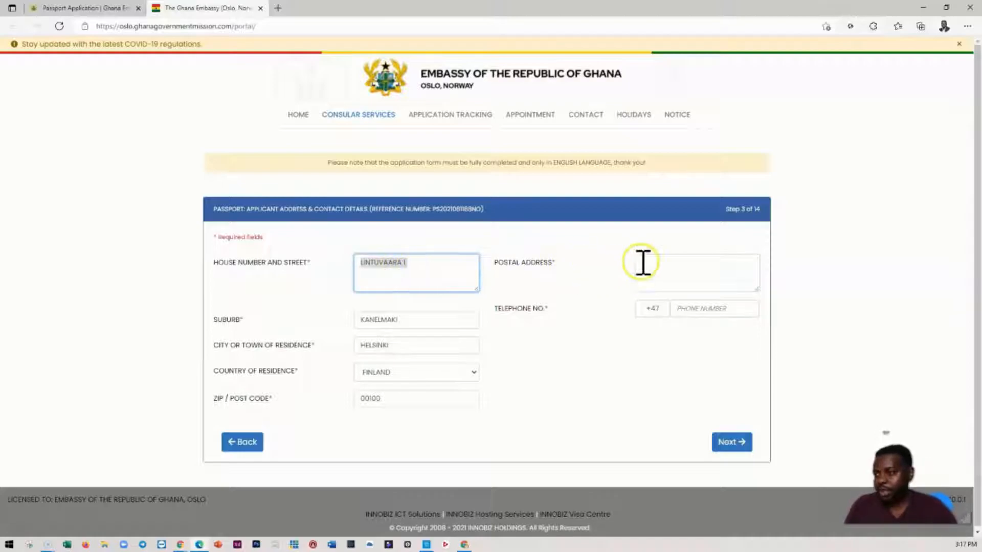
pyautogui.hotkey('ctrl', 'v')
pyautogui.click(674, 274)
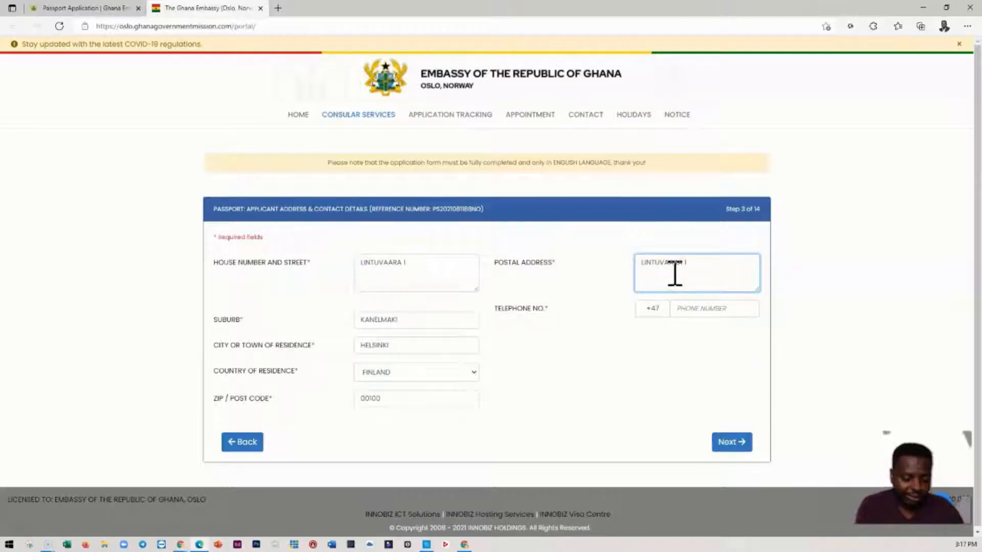
pyautogui.write('00100')
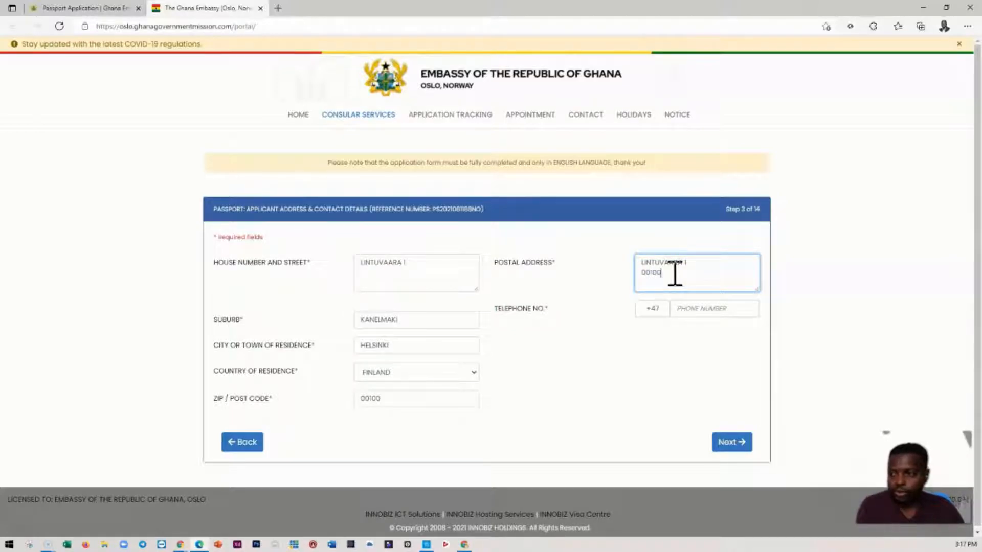
pyautogui.write(', HELSINKI')
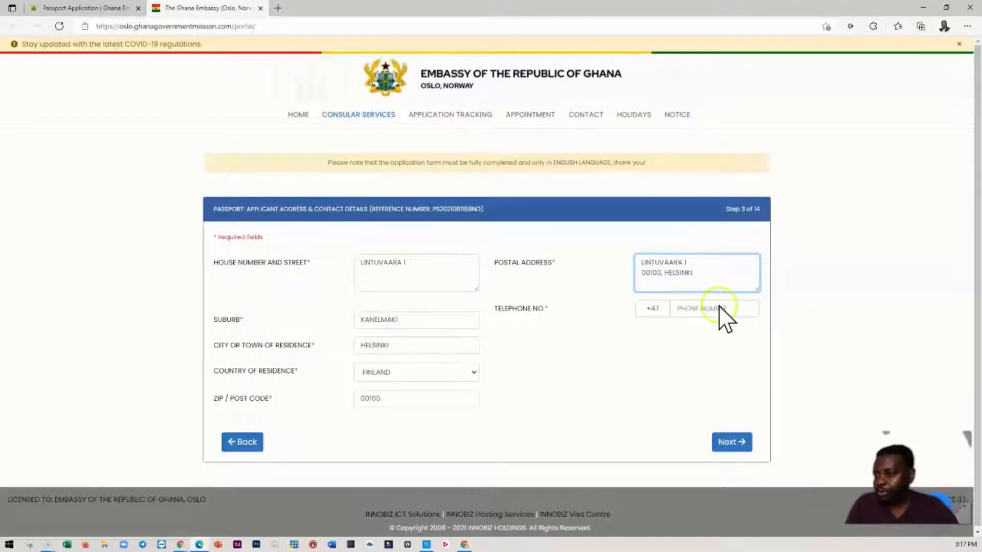
# - Enter the applicant's telephone number, keeping the +47 country code, and proceed to the profession and education details
pyautogui.click(704, 307)
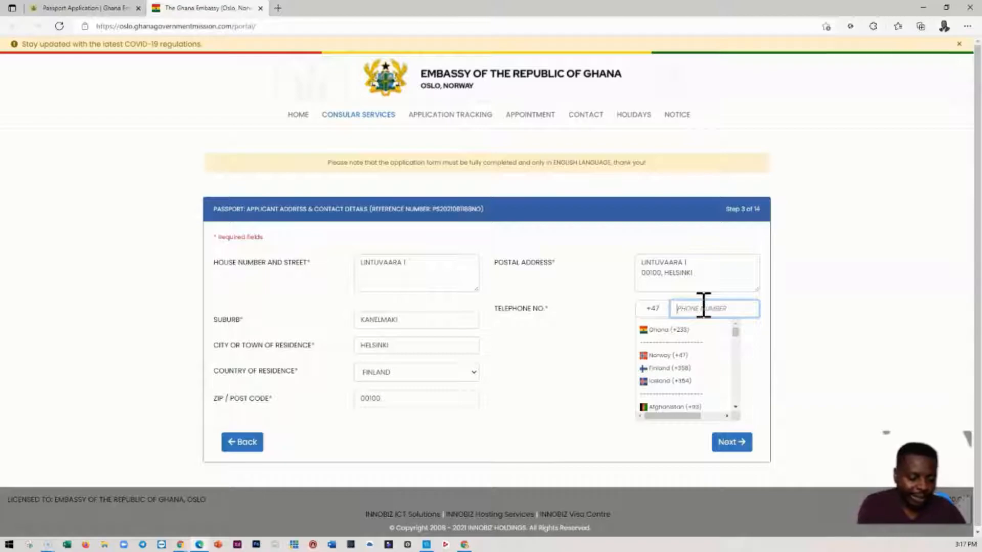
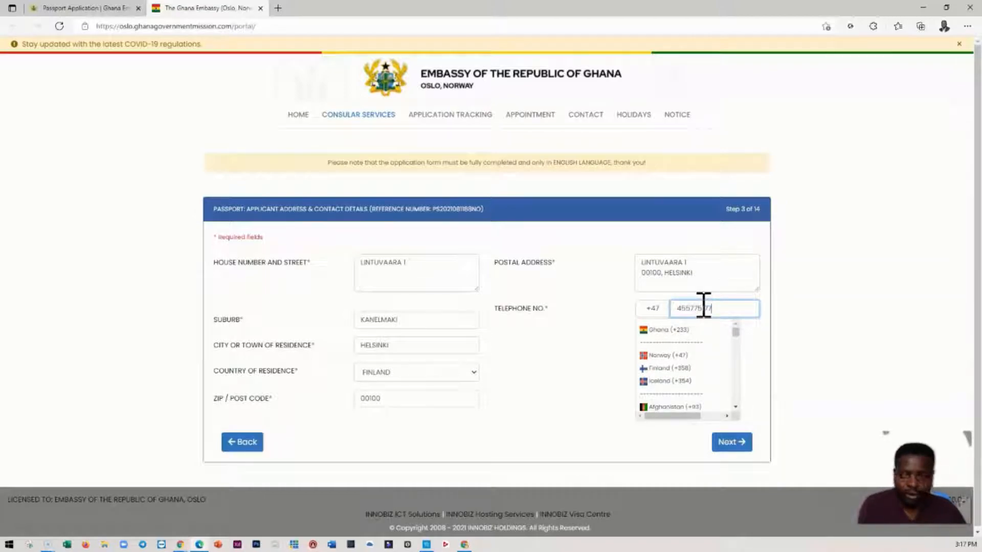
pyautogui.click(570, 361)
pyautogui.click(726, 443)
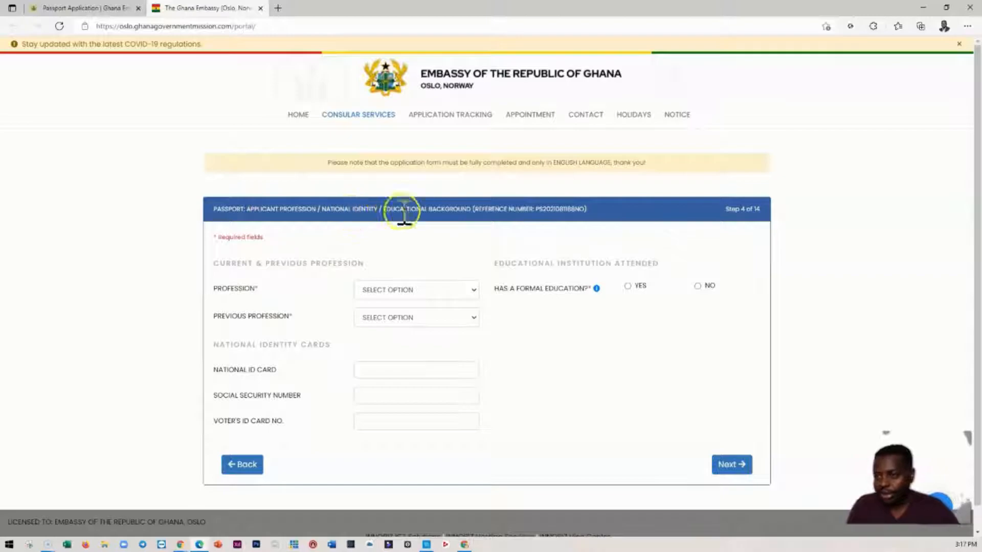
# - Set the applicant's current profession to ICT
pyautogui.click(435, 288)
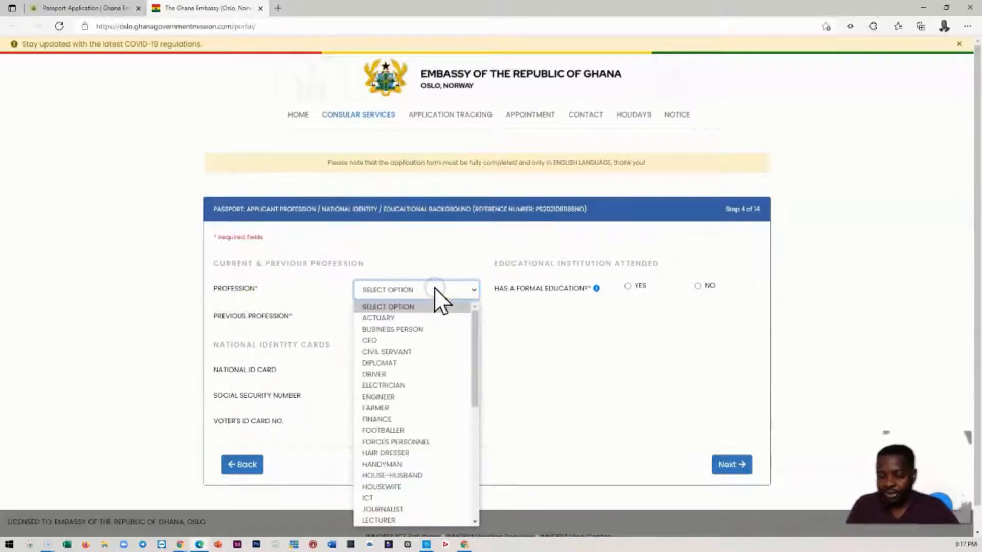
pyautogui.press('i')
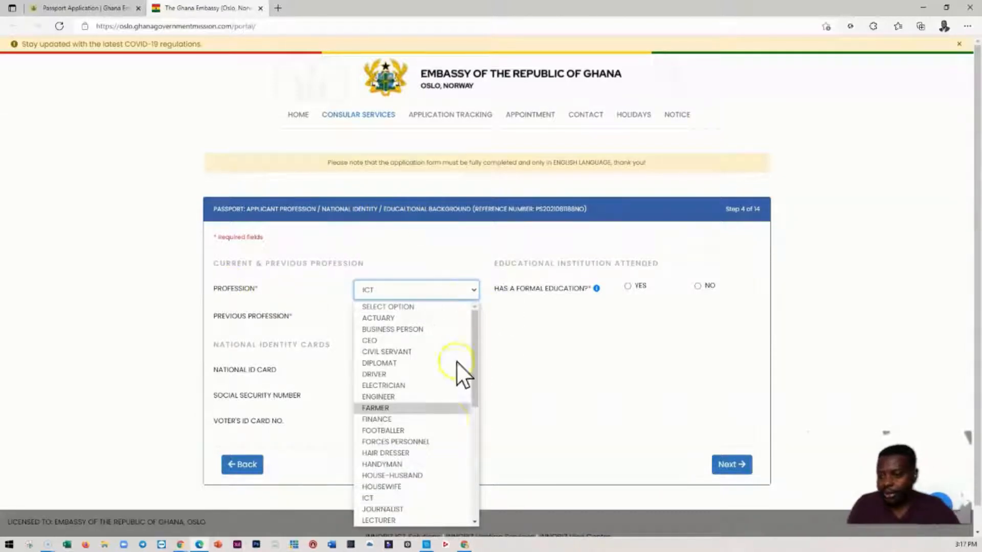
pyautogui.click(377, 488)
pyautogui.click(404, 291)
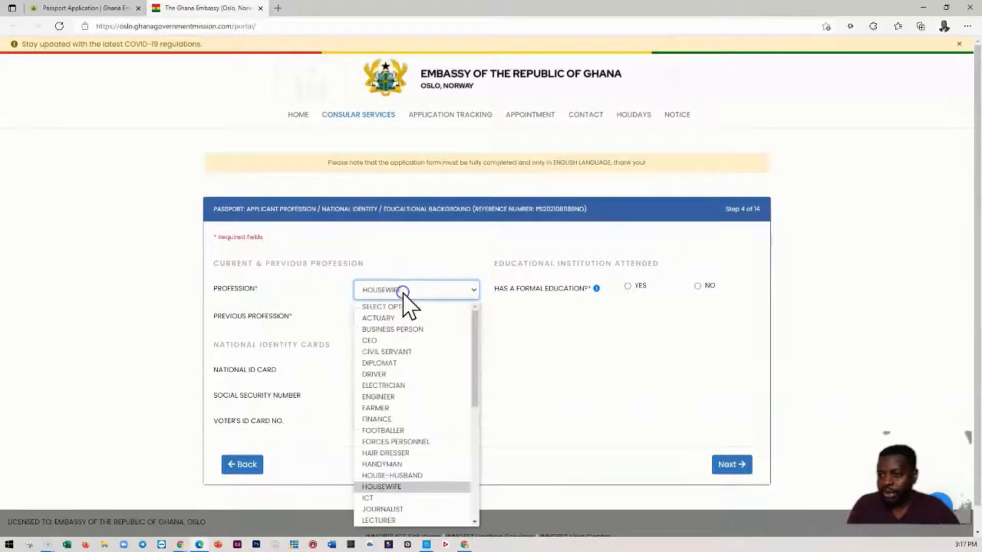
pyautogui.click(377, 498)
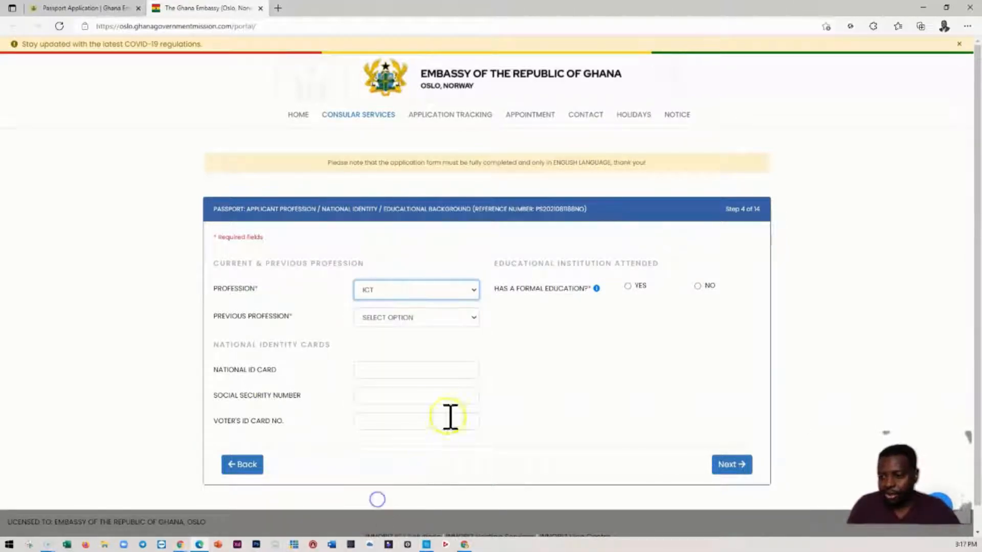
# - Set the applicant's previous profession to Teacher
pyautogui.click(405, 319)
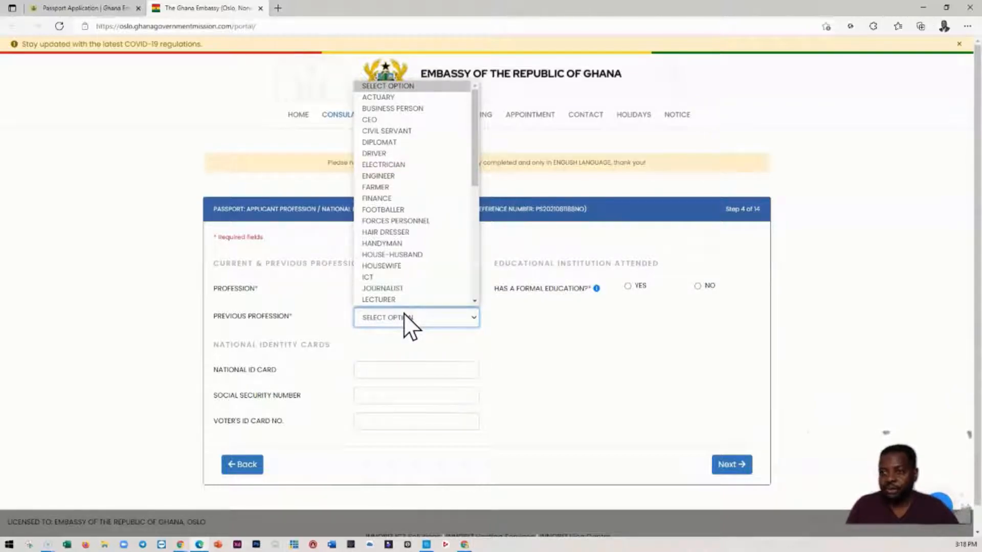
pyautogui.click(406, 292)
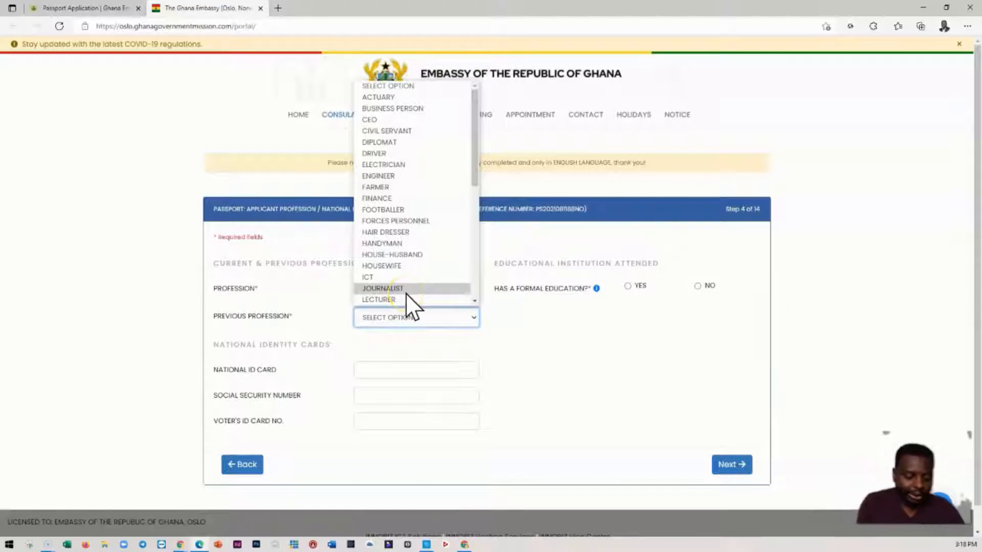
pyautogui.scroll(-1, 396, 293)
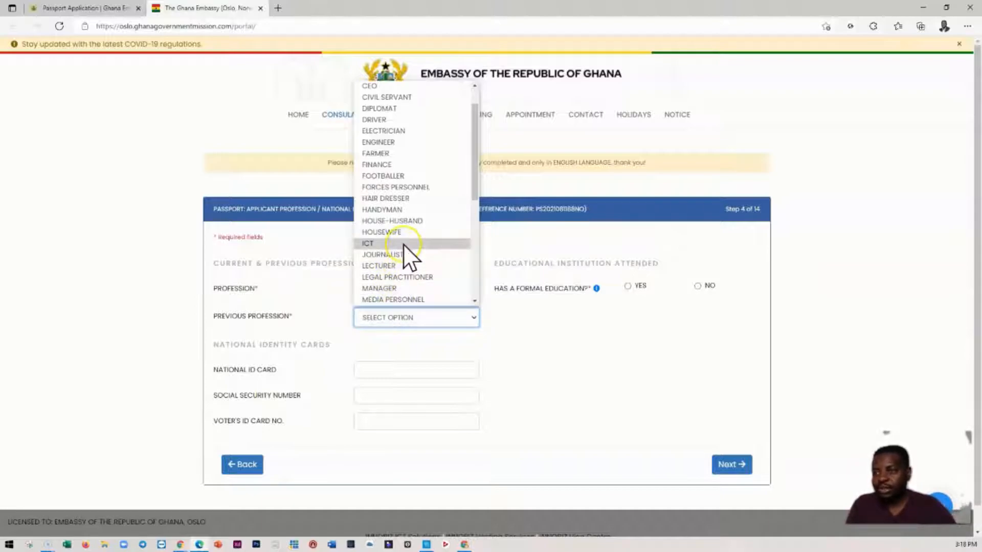
pyautogui.scroll(-4, 403, 244)
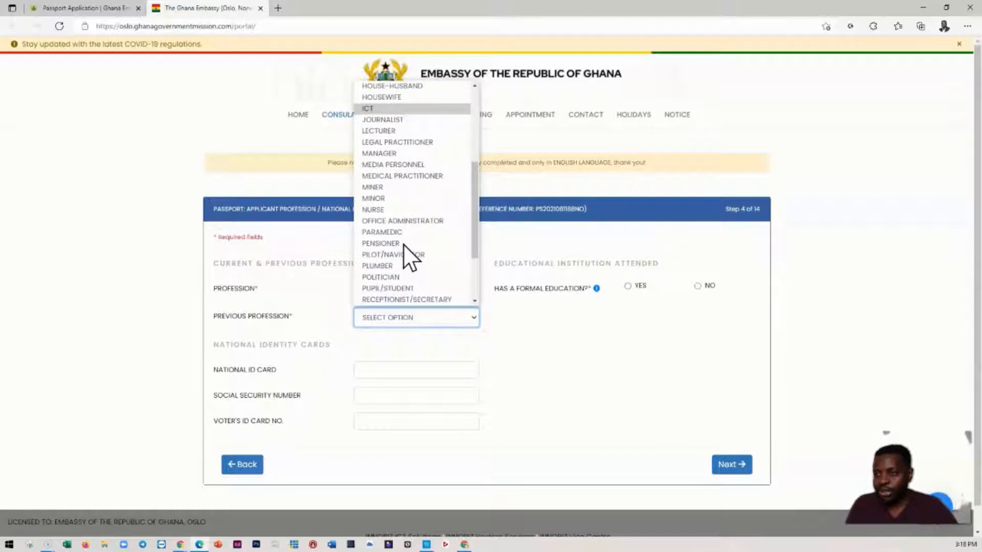
pyautogui.scroll(2, 403, 244)
pyautogui.scroll(-3, 403, 244)
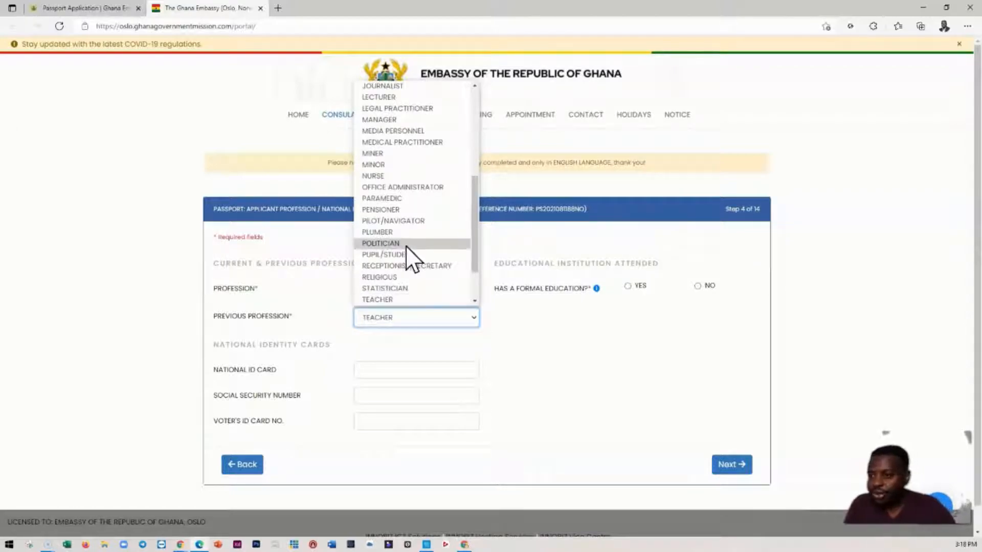
pyautogui.click(389, 296)
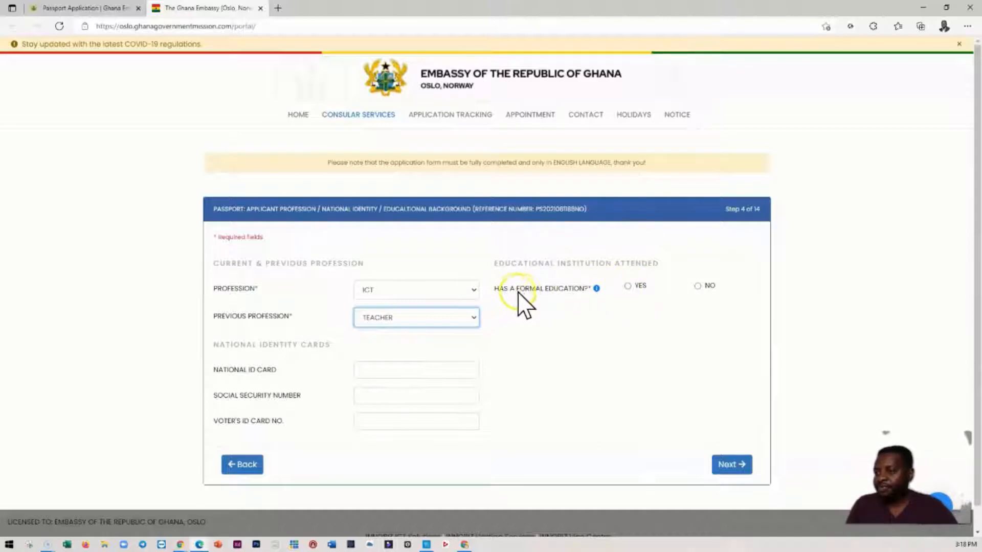
# - Declare that the applicant has a formal education and enter UNIVERSITY OF GHANA as the highest or last institution attended
pyautogui.click(628, 287)
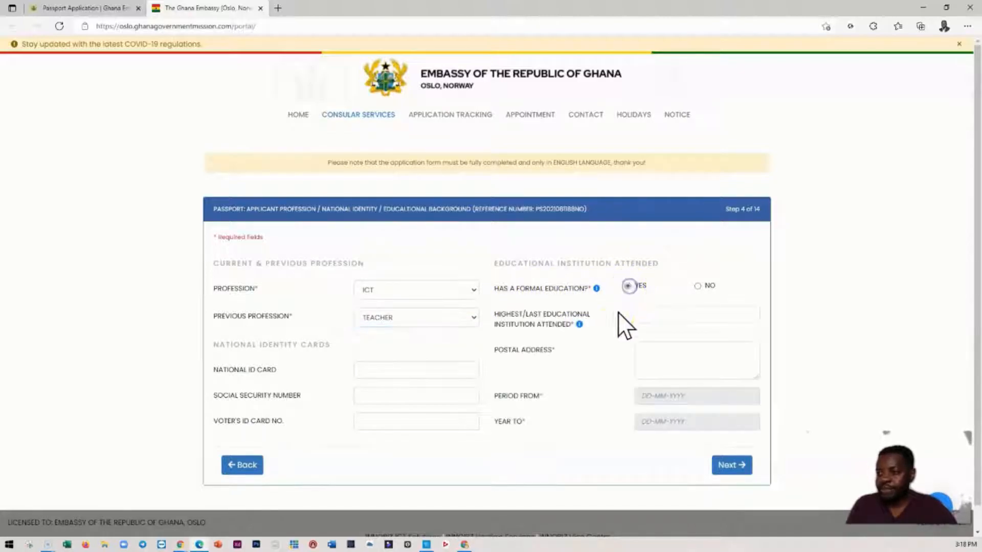
pyautogui.click(659, 314)
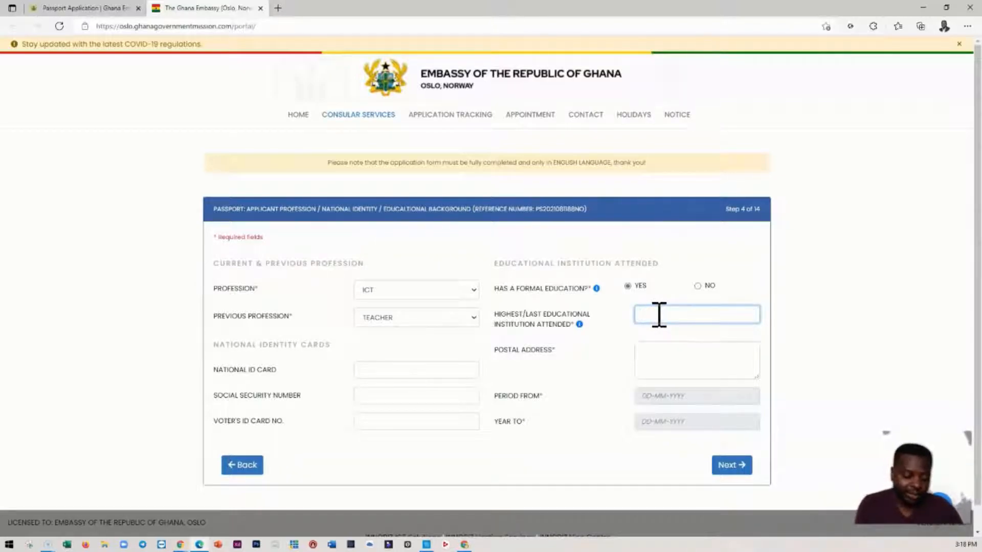
pyautogui.write('UNIVERSITY OF GHANA')
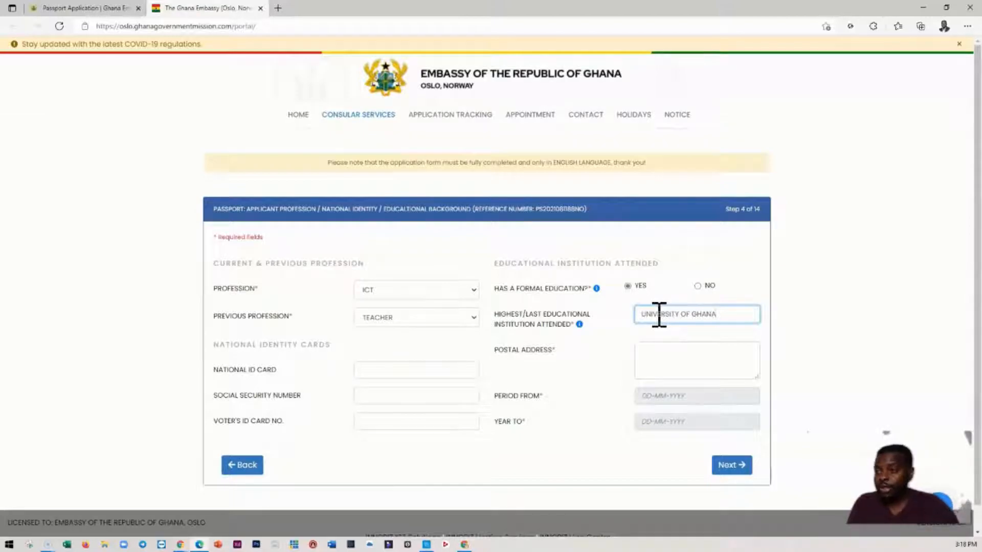
# - Replace the highest or last educational institution attended with LAUREA UNIVERSITY
pyautogui.tripleClick(683, 313)
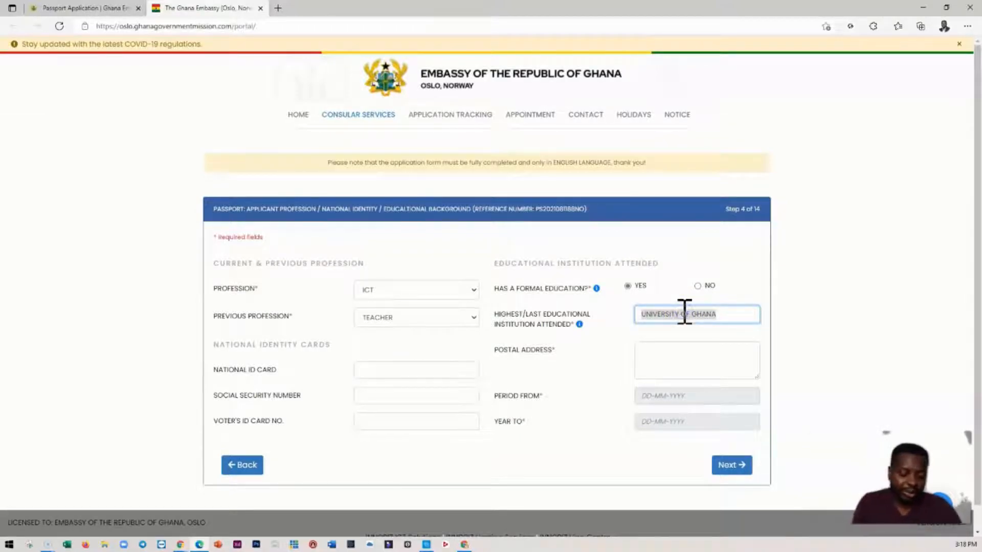
pyautogui.write('LAUREA UNIVERSITY')
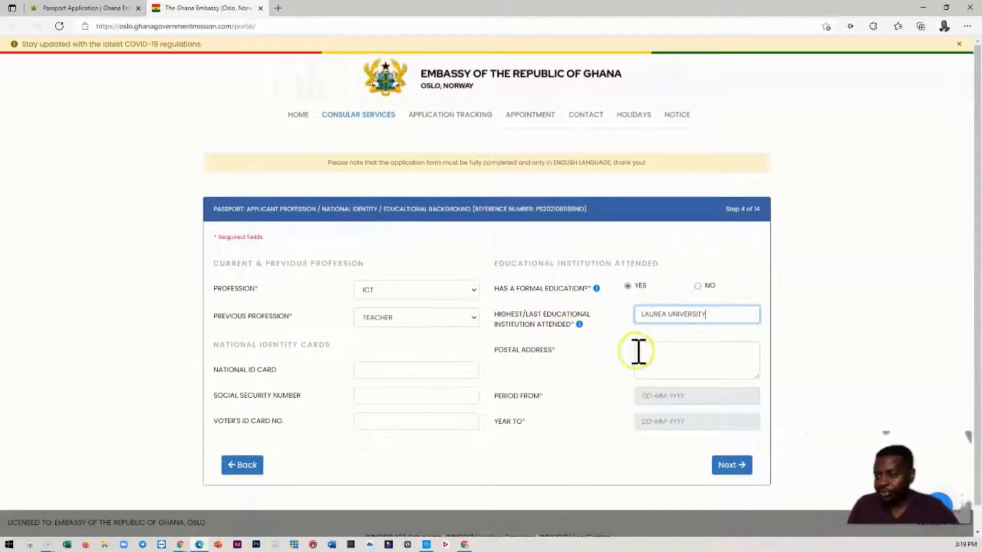
# - Enter the street and number of the educational institution as its postal address
pyautogui.click(662, 358)
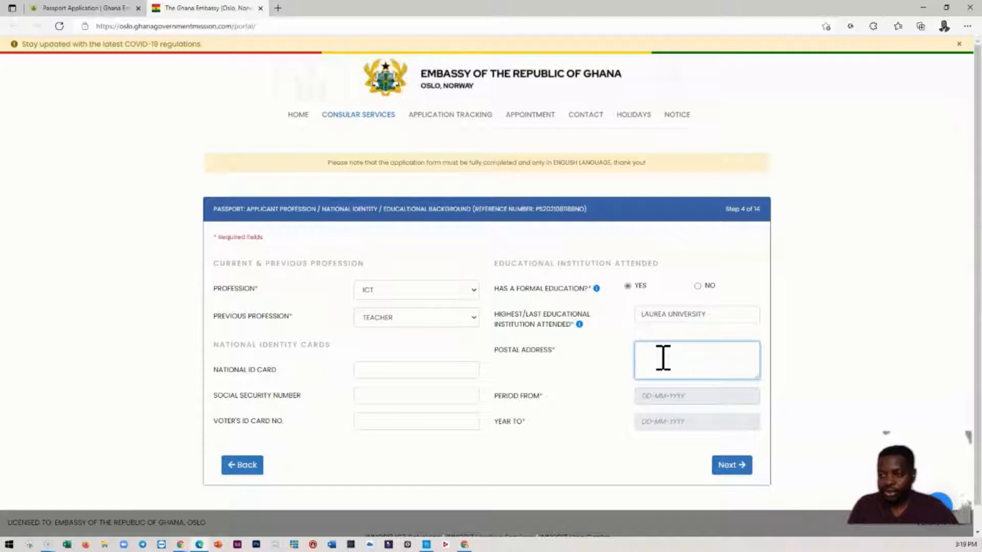
pyautogui.write('V')
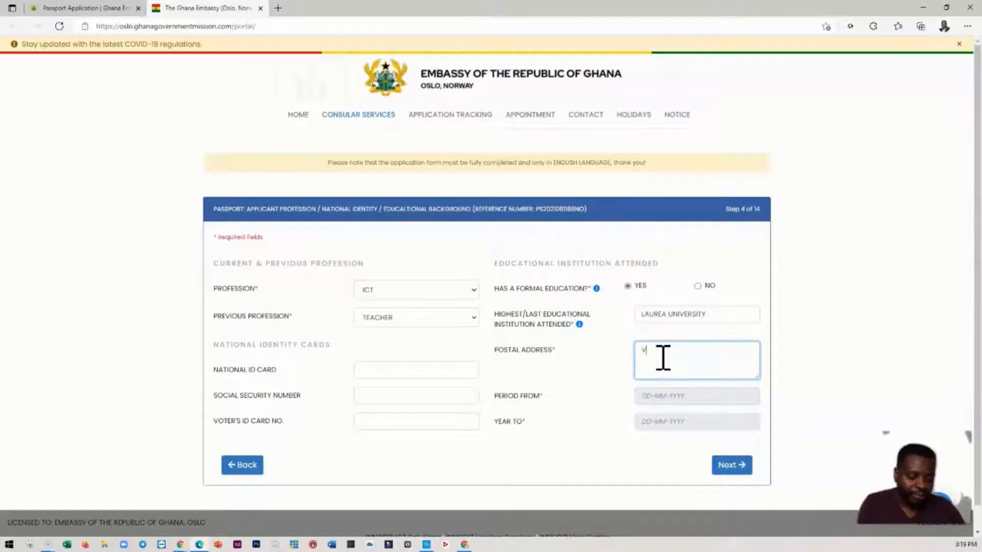
pyautogui.write('ANHANTIE 2')
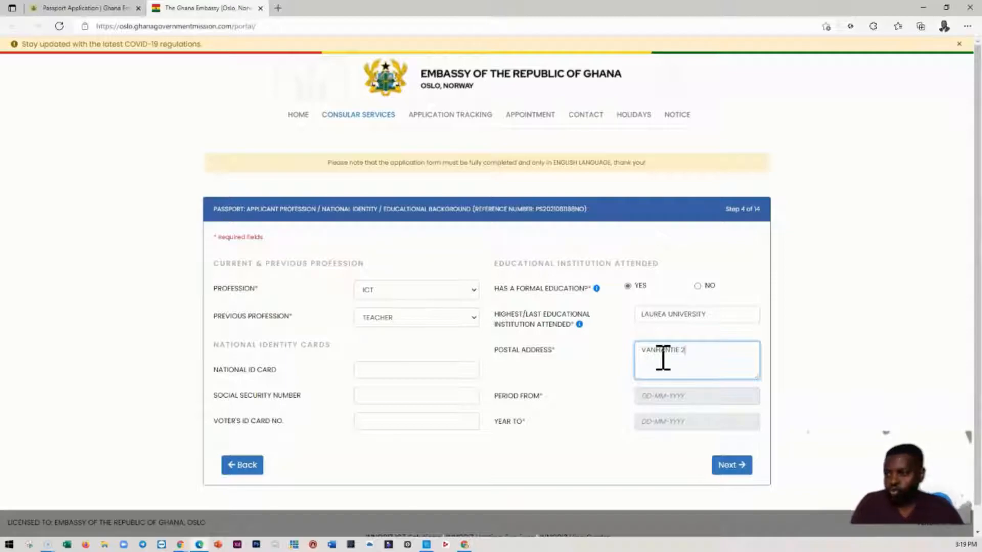
# - Set the start date of the period at the educational institution to 09-08-2015
pyautogui.click(679, 390)
pyautogui.click(674, 395)
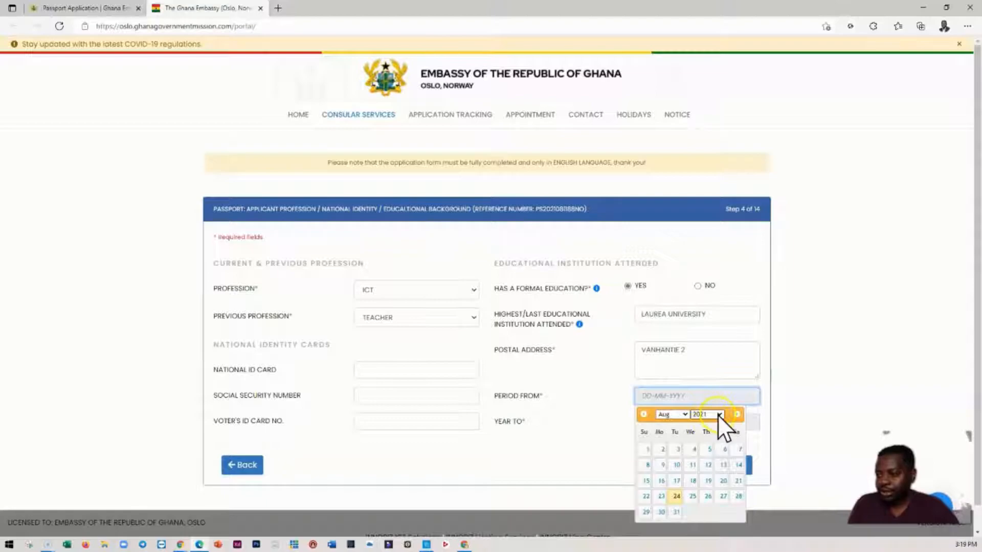
pyautogui.click(717, 415)
pyautogui.click(704, 355)
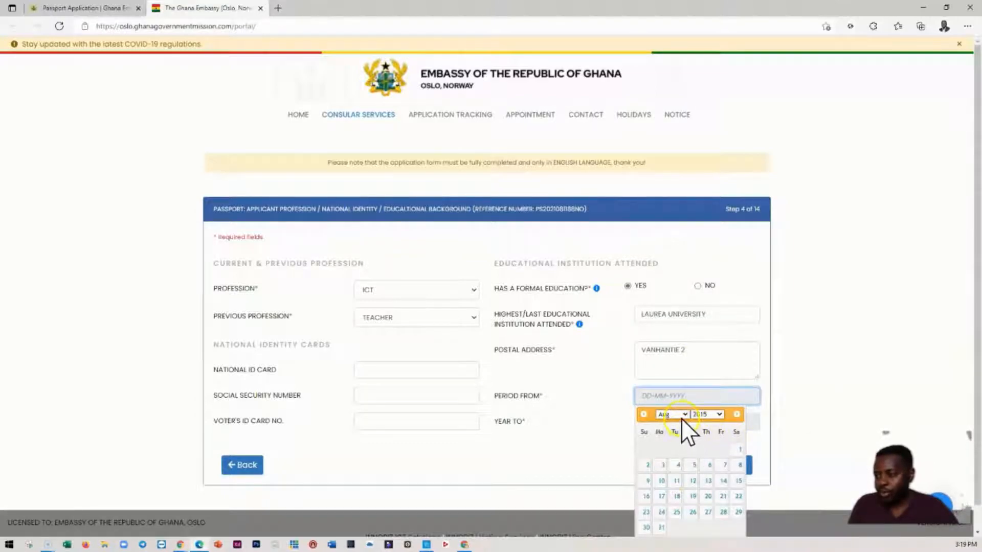
pyautogui.click(648, 482)
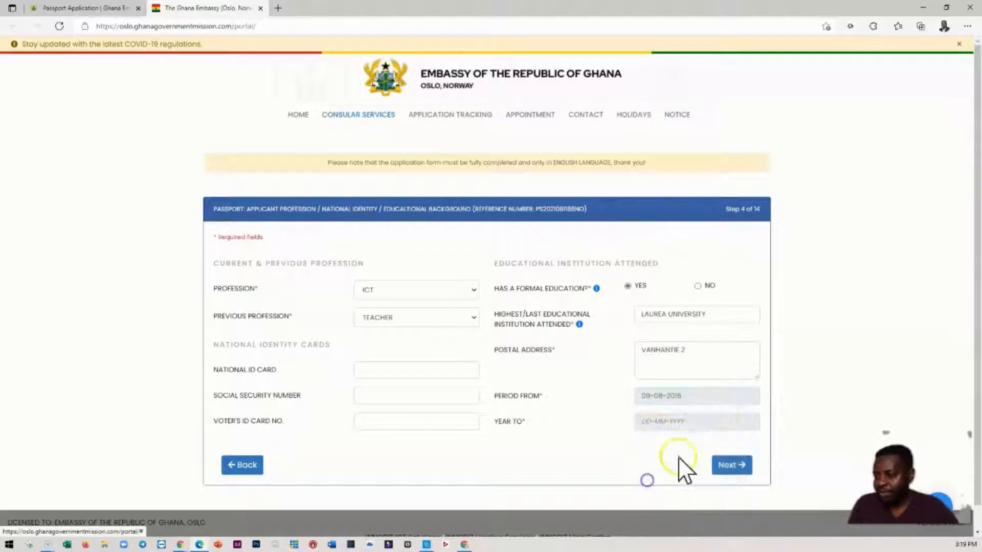
# - Set the end date at the educational institution to 18-12-2018 and continue to the father's details
pyautogui.click(691, 424)
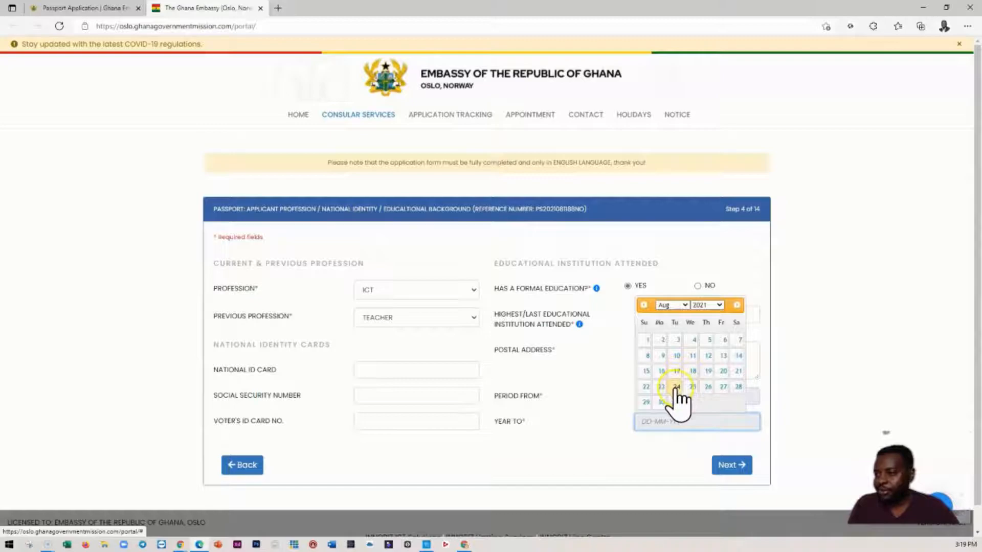
pyautogui.click(719, 304)
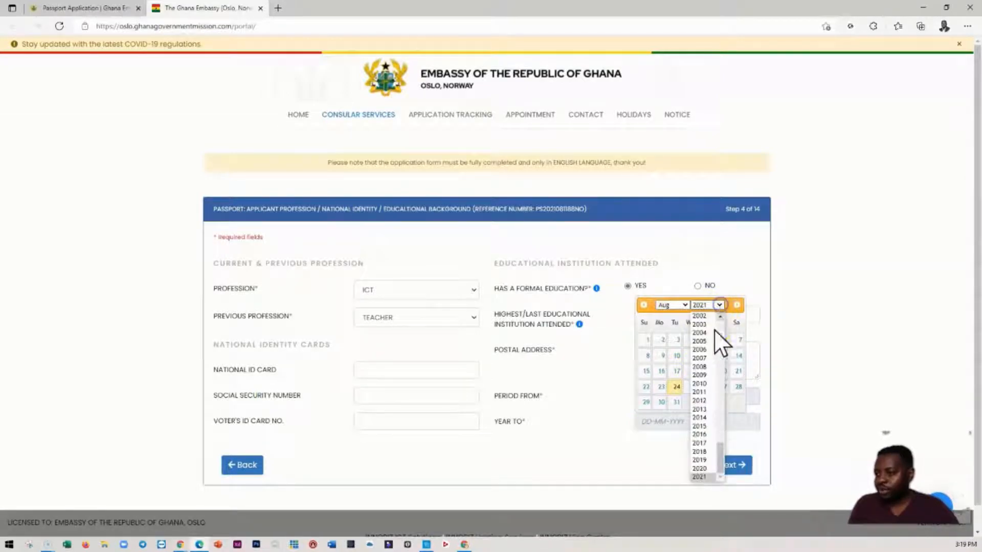
pyautogui.click(700, 453)
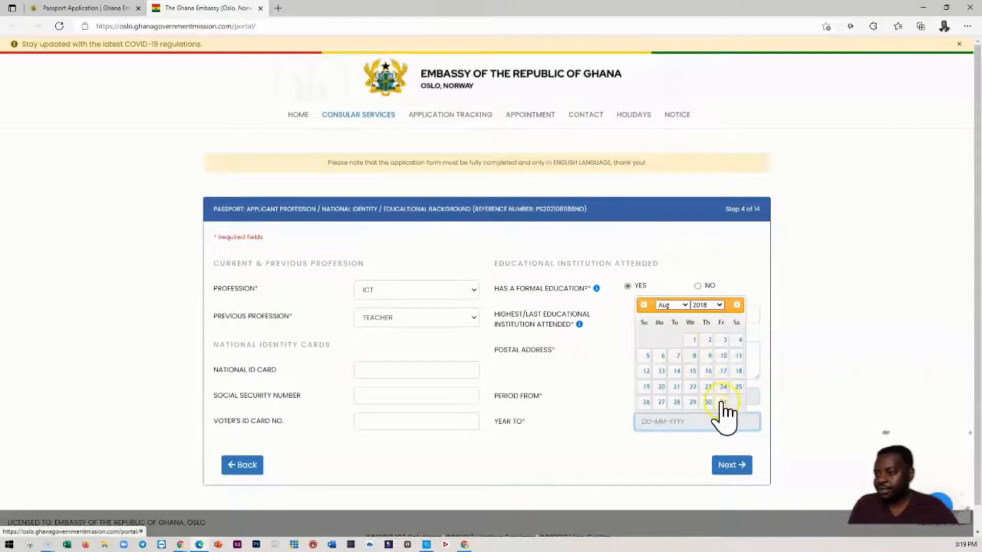
pyautogui.click(679, 305)
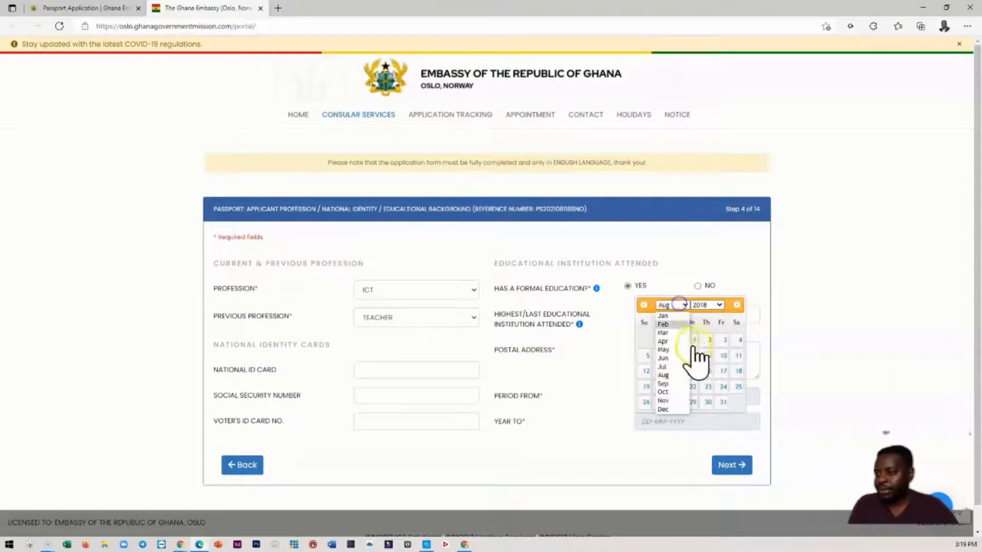
pyautogui.click(668, 407)
pyautogui.click(676, 386)
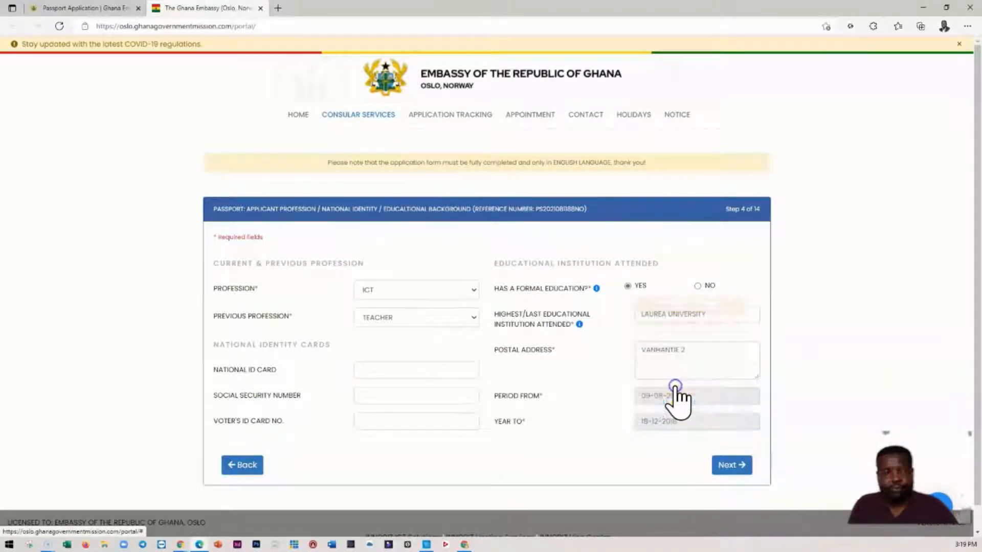
pyautogui.click(732, 463)
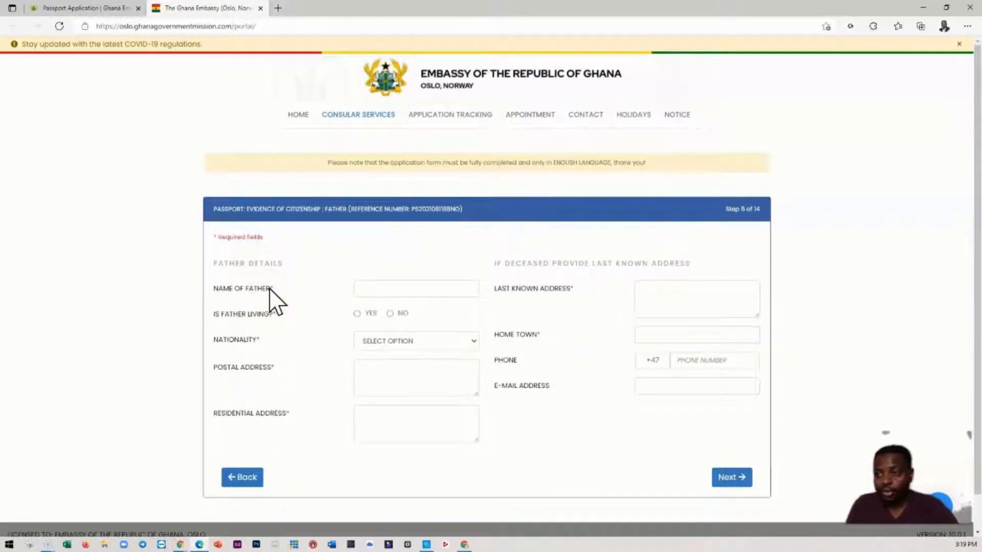
# - Enter the father's full name in the father details
pyautogui.click(366, 290)
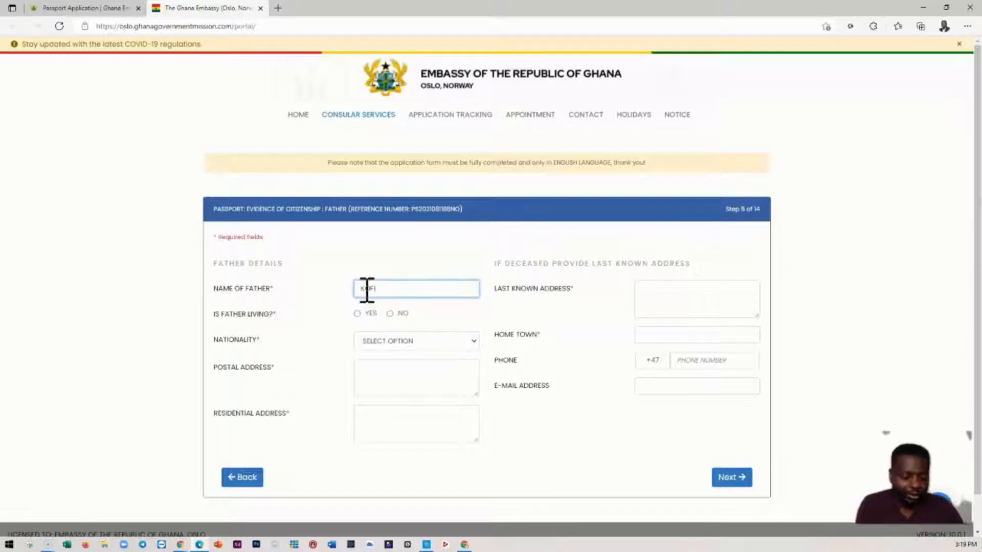
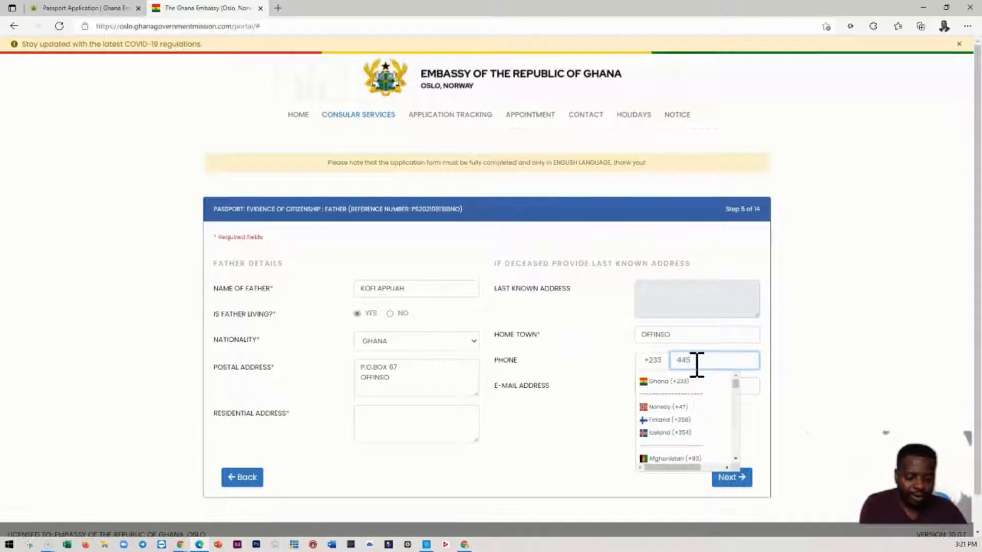
# - Enter the father's phone number after the +233 country code
pyautogui.click(789, 344)
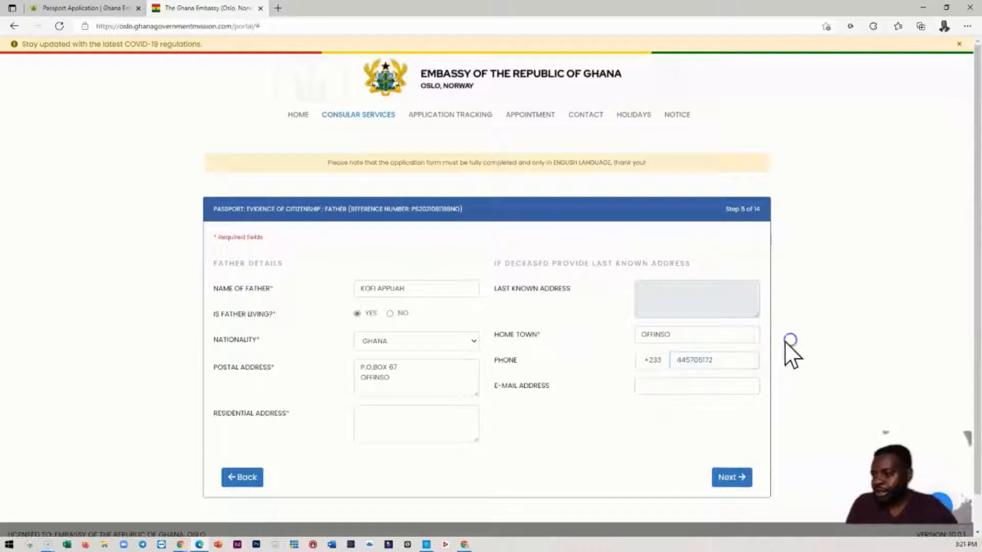
pyautogui.click(659, 384)
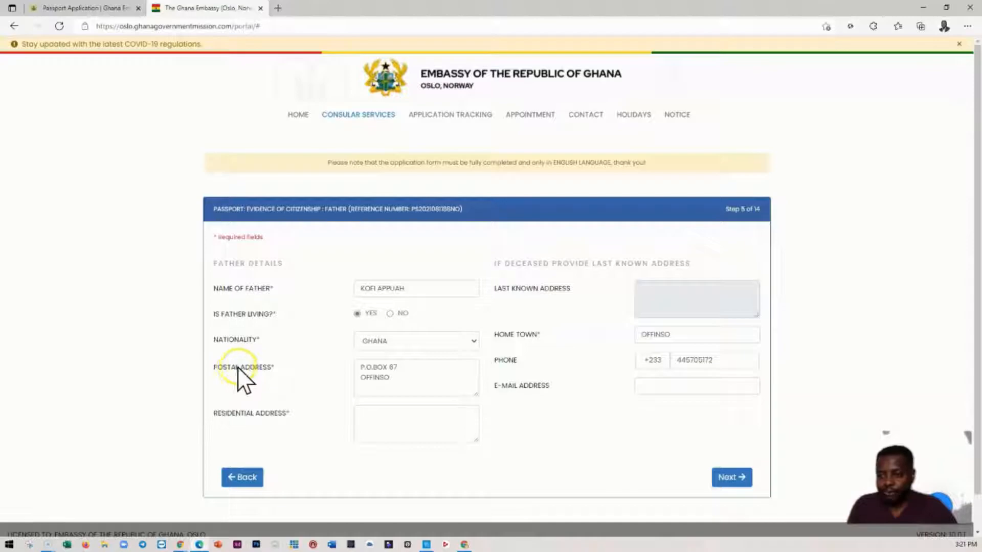
# - Copy the father's postal address into his residential address
pyautogui.moveTo(390, 379); pyautogui.dragTo(348, 360)
pyautogui.hotkey('ctrl', 'c')
pyautogui.click(396, 423)
pyautogui.hotkey('ctrl', 'v')
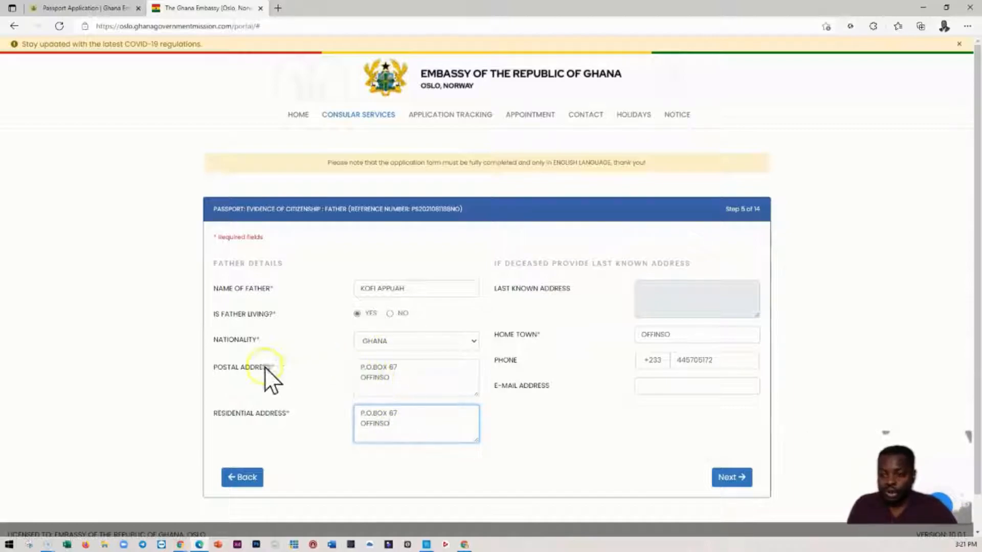
pyautogui.moveTo(389, 378); pyautogui.dragTo(340, 360)
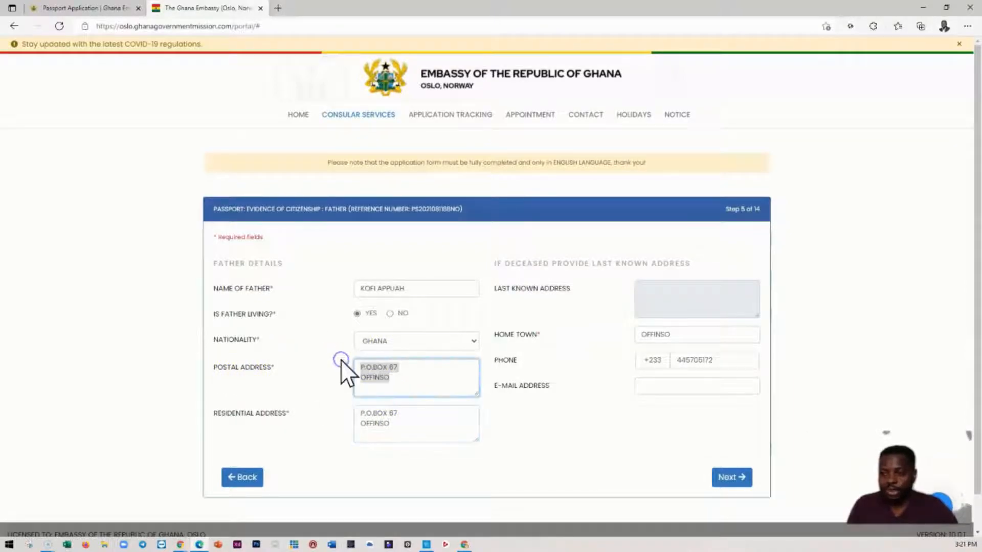
pyautogui.write('D')
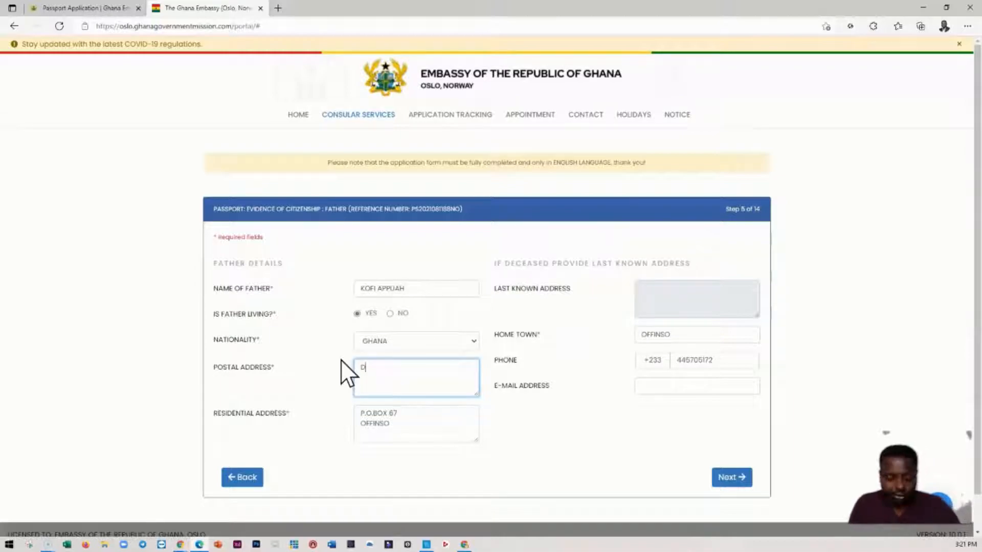
pyautogui.press('BackSpace')
pyautogui.hotkey('ctrl', 'v')
# - Replace the father's residential address with his plot number, area and town, and continue to the mother's details
pyautogui.click(381, 411)
pyautogui.hotkey('ctrl', 'a')
pyautogui.hotkey('ctrl', 'c')
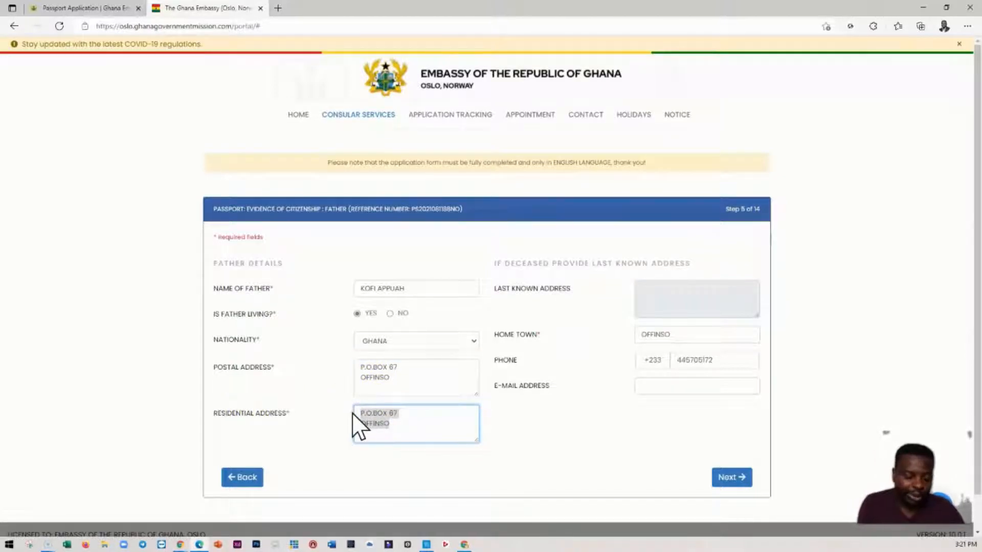
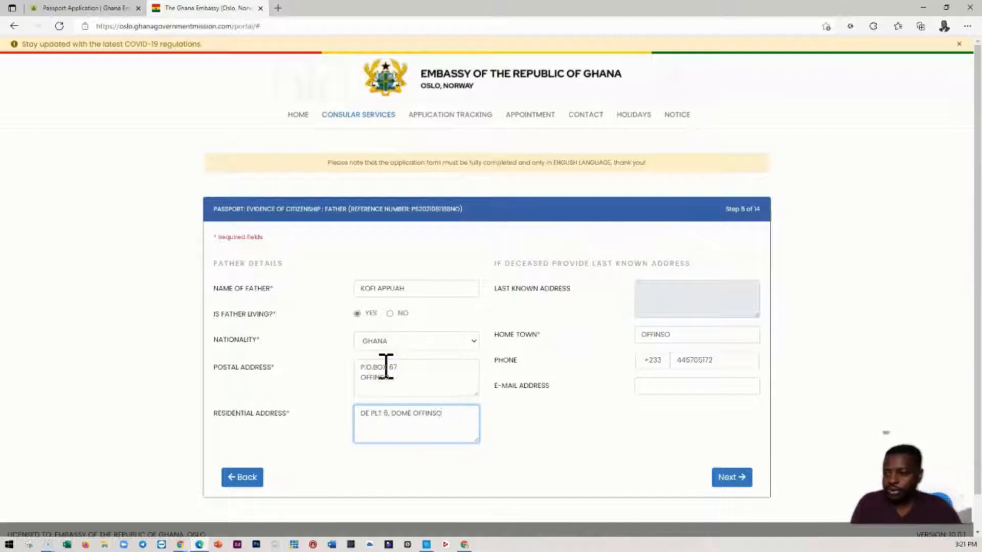
pyautogui.click(568, 423)
pyautogui.click(732, 478)
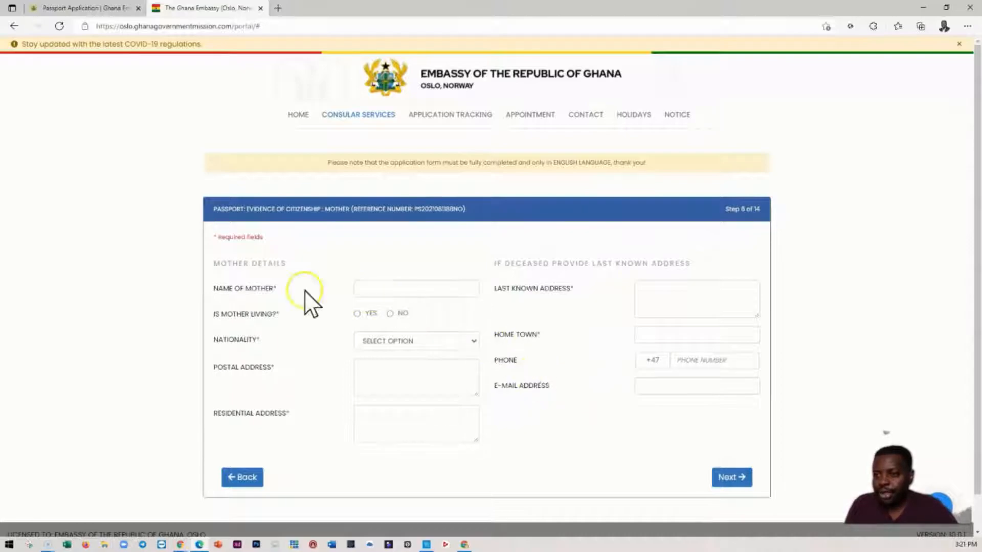
# - Start entering the mother's name with her first name and the beginning of her surname
pyautogui.click(378, 289)
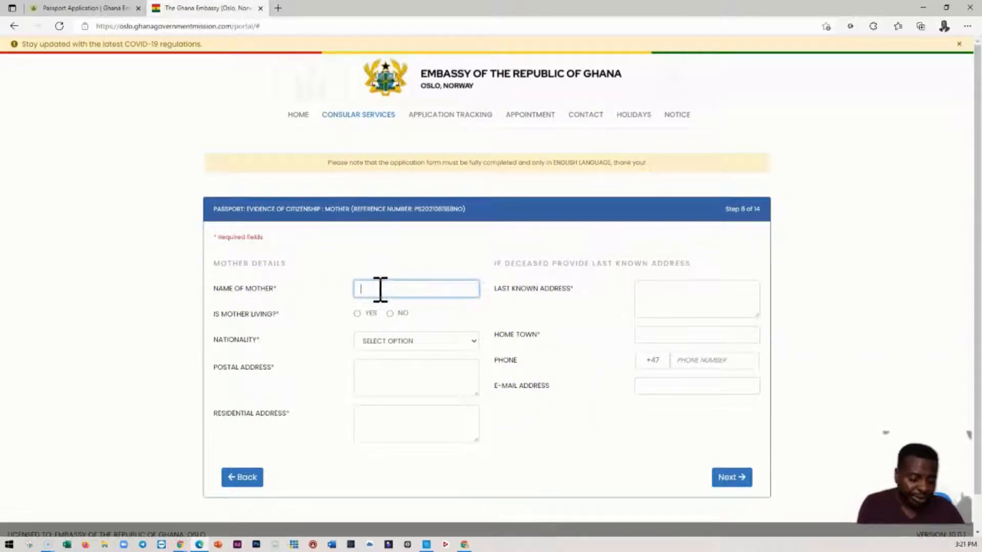
pyautogui.write('LUCY APP')
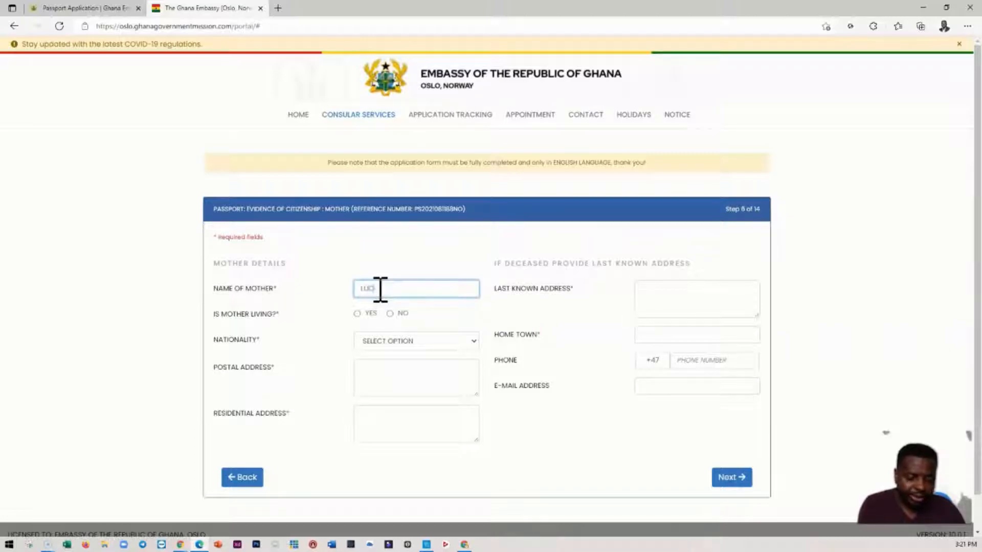
pyautogui.click(685, 427)
pyautogui.click(631, 424)
# - Return to the father's details, correct the spelling of his surname and proceed to the mother's details again
pyautogui.click(238, 478)
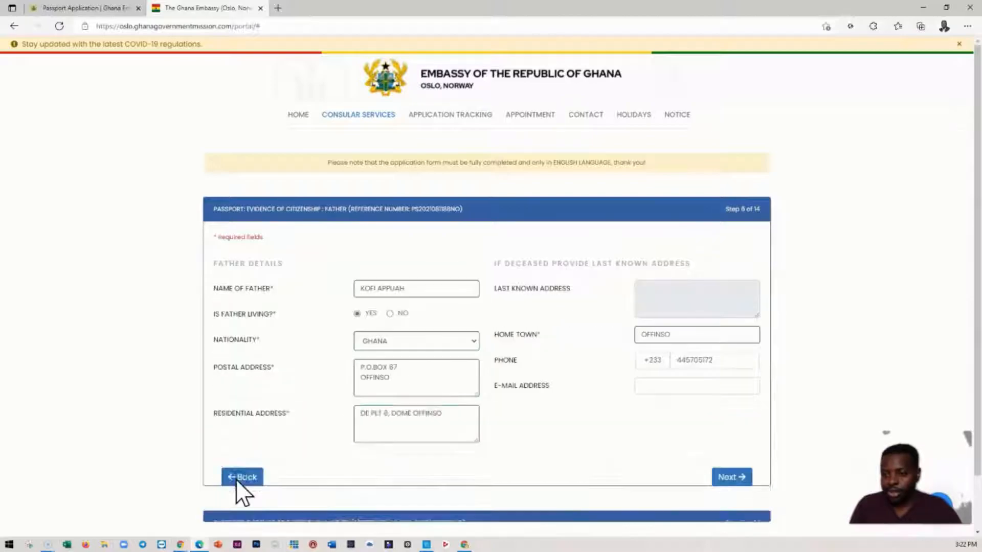
pyautogui.click(413, 287)
pyautogui.press('BackSpace')
pyautogui.press('BackSpace')
pyautogui.press('BackSpace')
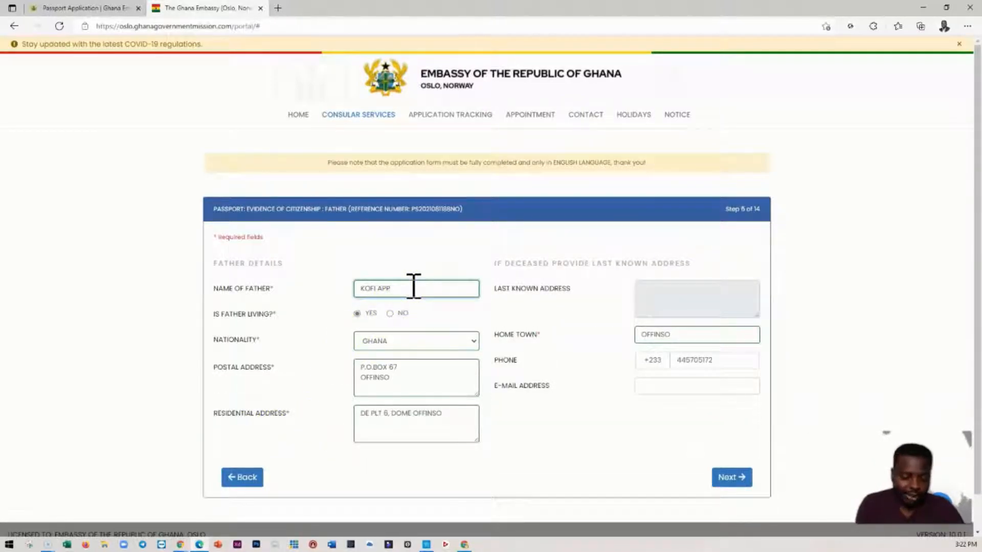
pyautogui.write('IAH')
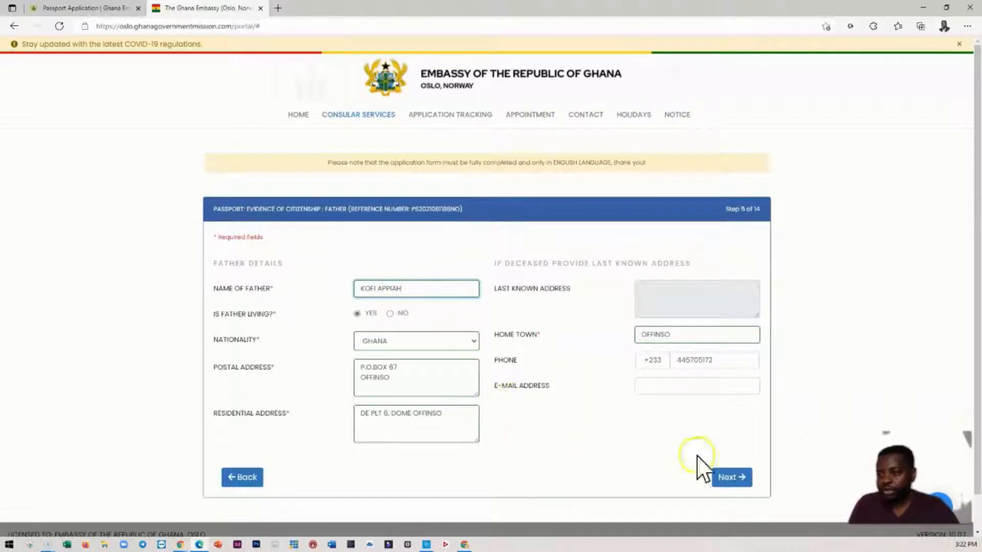
pyautogui.click(725, 479)
# - Complete the mother's full name and declare that she is not living
pyautogui.click(422, 291)
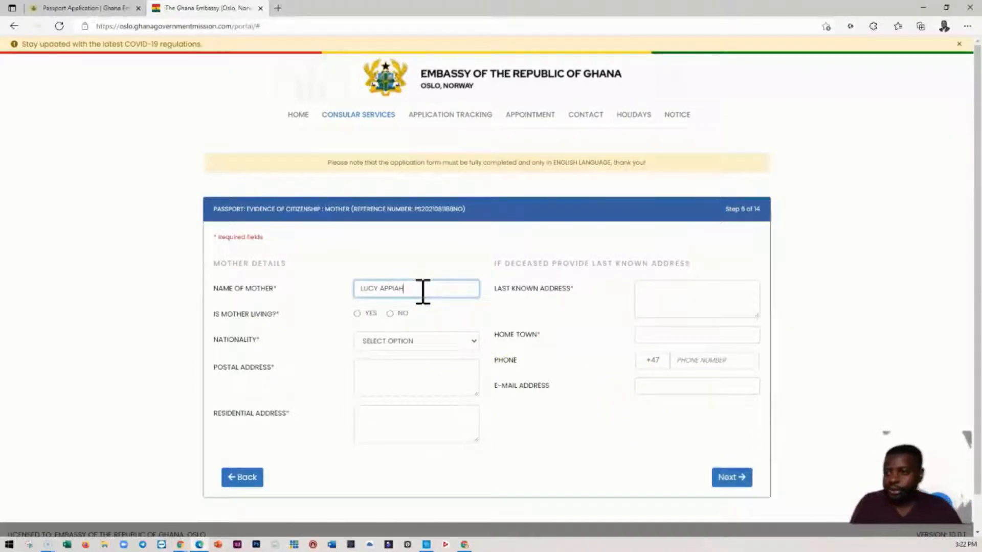
pyautogui.click(404, 288)
pyautogui.click(390, 314)
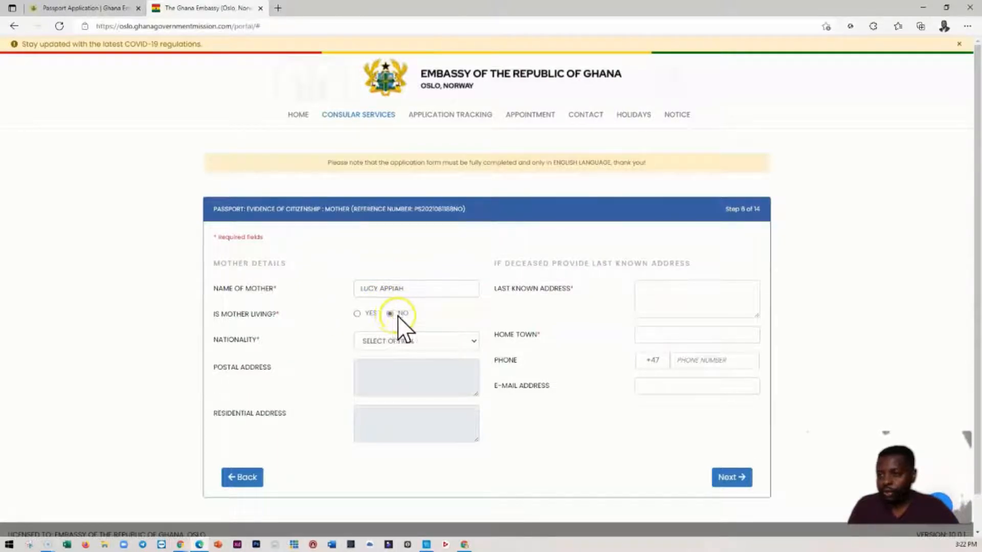
# - Fill in the deceased mother's last known postal address and enter OFFINSO as her home town
pyautogui.moveTo(412, 288); pyautogui.dragTo(332, 289)
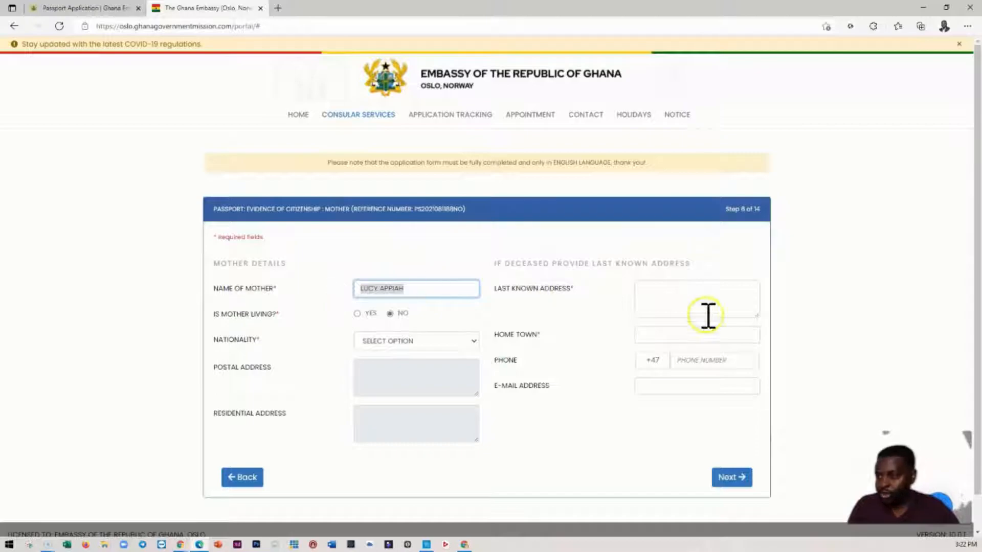
pyautogui.click(693, 296)
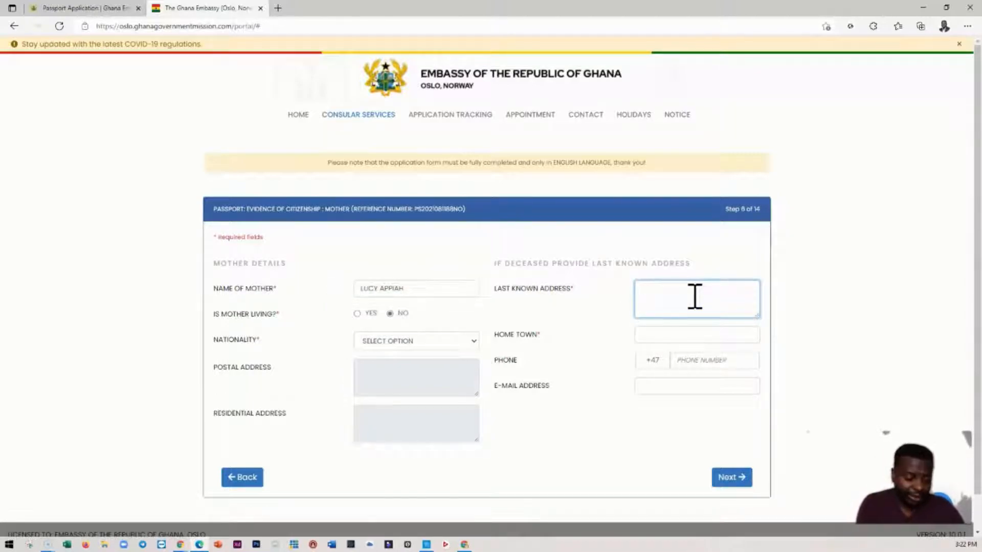
pyautogui.hotkey('ctrl', 'v')
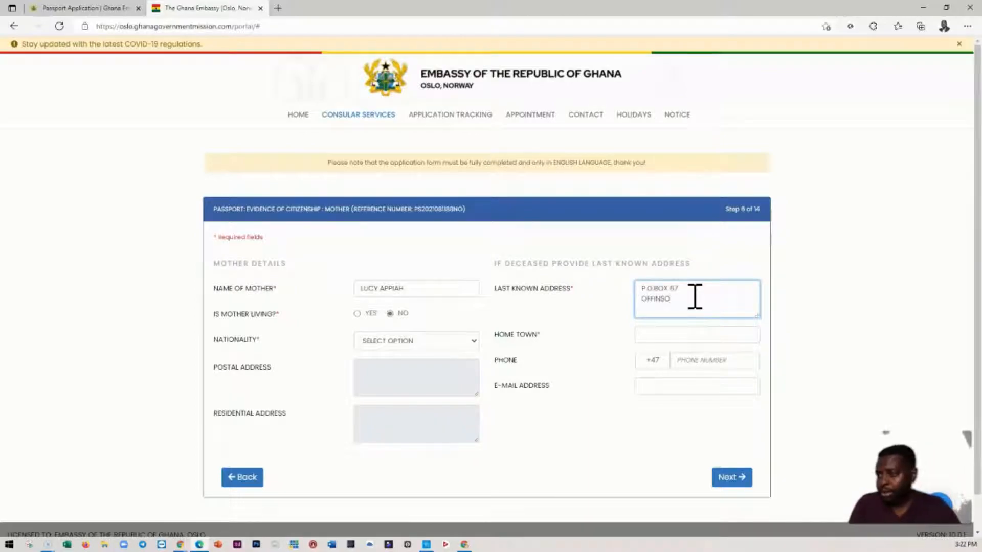
pyautogui.click(688, 290)
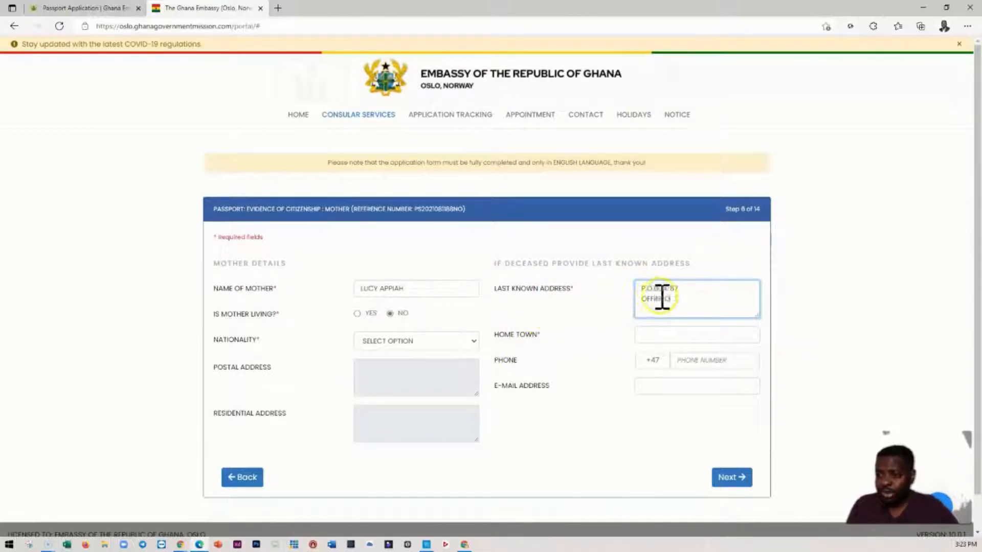
pyautogui.click(660, 337)
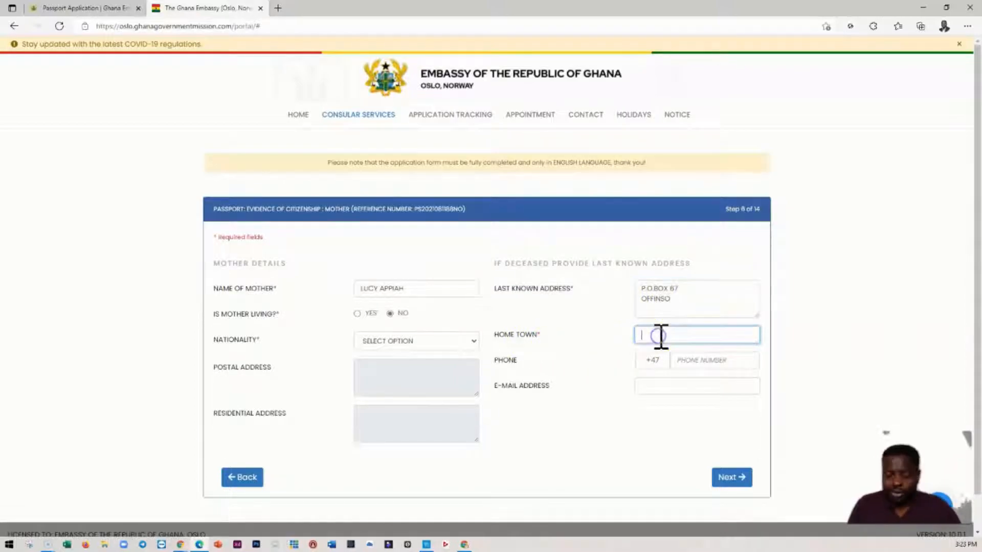
pyautogui.write('OF')
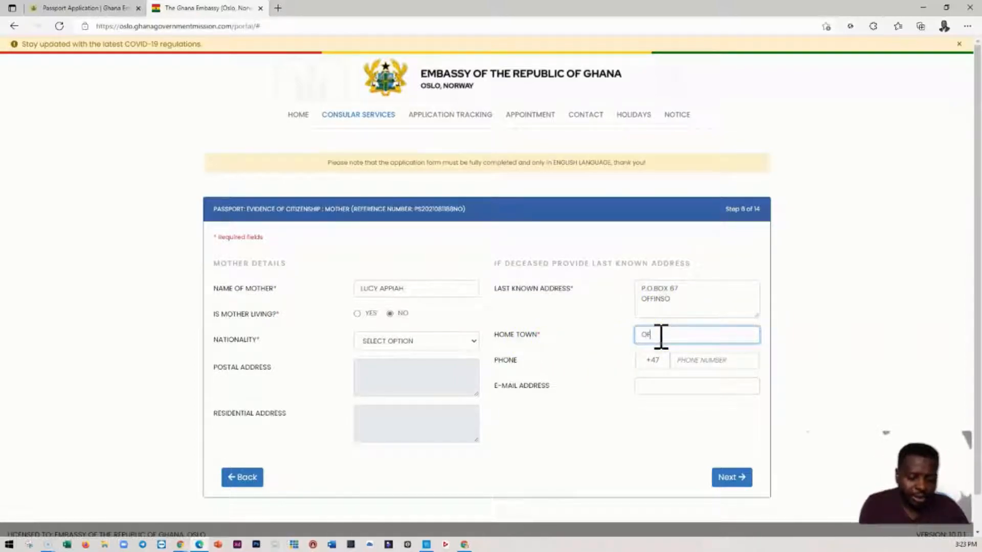
pyautogui.write('FINSO')
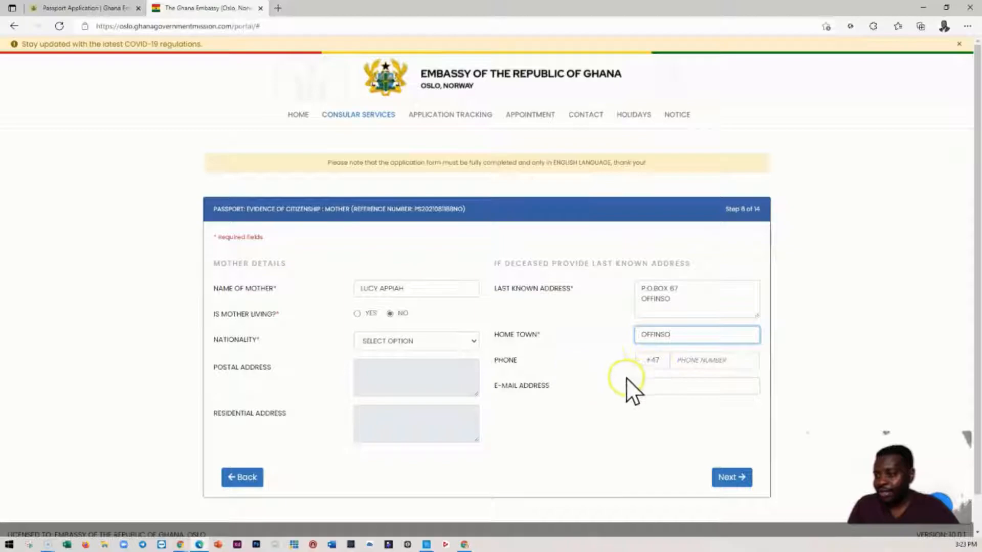
# - Set the mother's nationality to Ghana and continue to the grandparent details
pyautogui.click(731, 477)
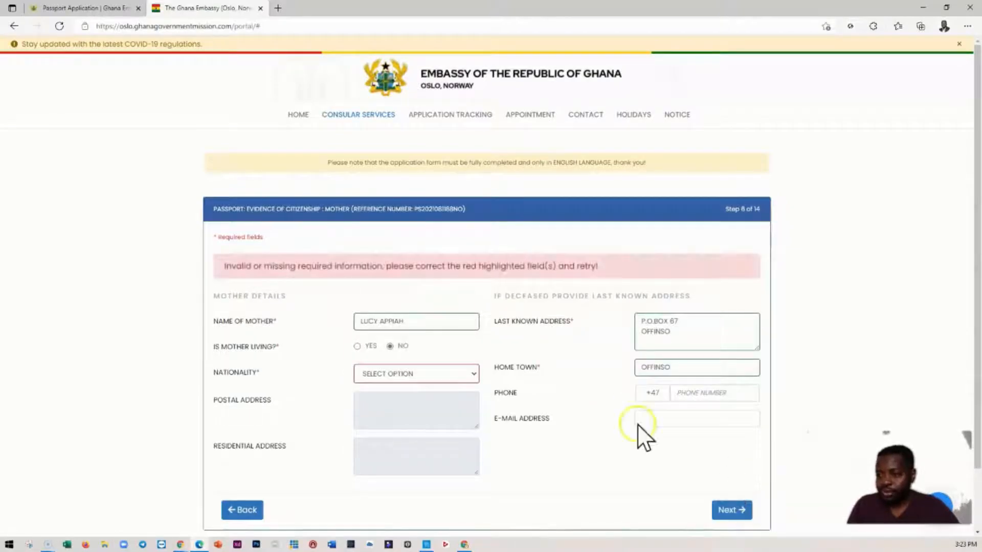
pyautogui.click(410, 377)
pyautogui.press('Down')
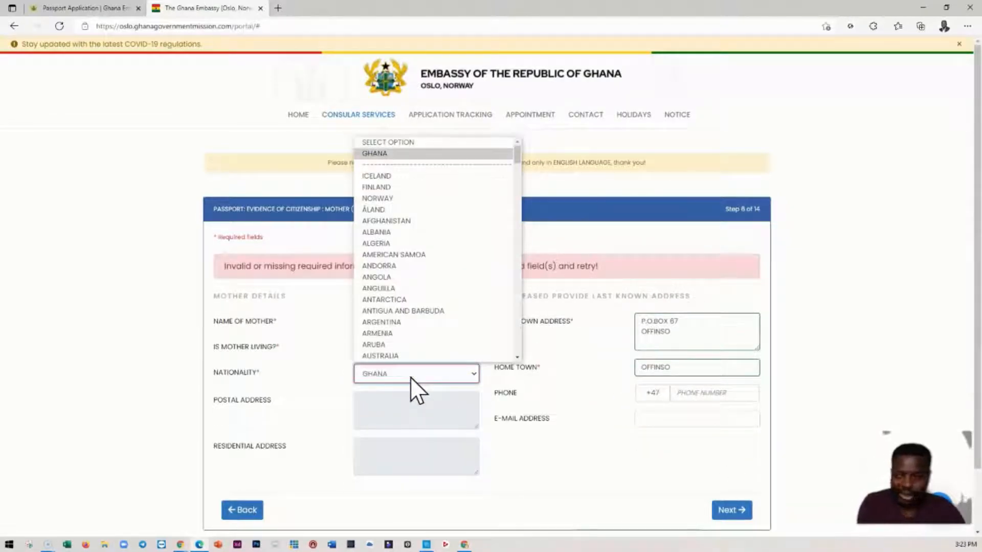
pyautogui.click(400, 374)
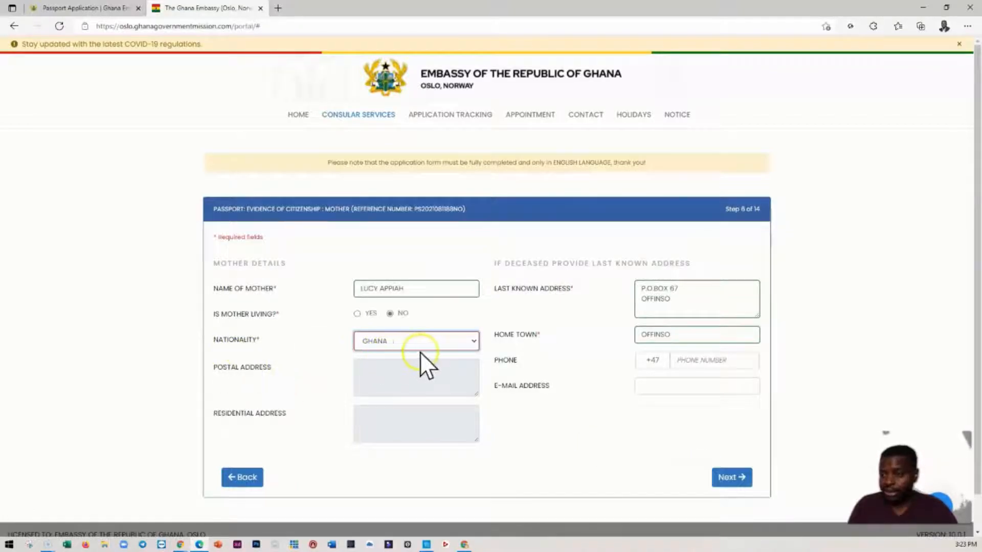
pyautogui.click(737, 483)
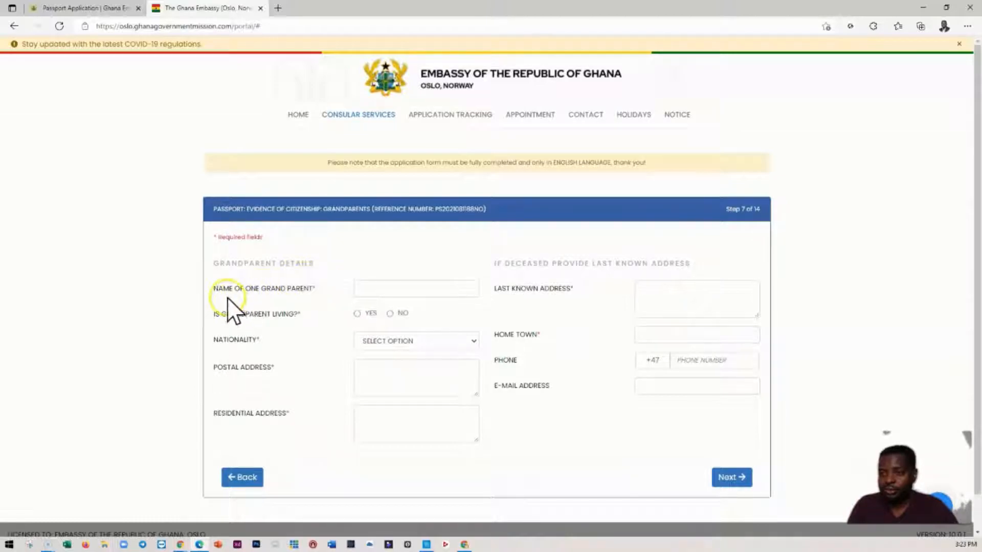
# - Enter the grandparent's full name, declare the grandparent not living and set the nationality to Ghana
pyautogui.click(386, 291)
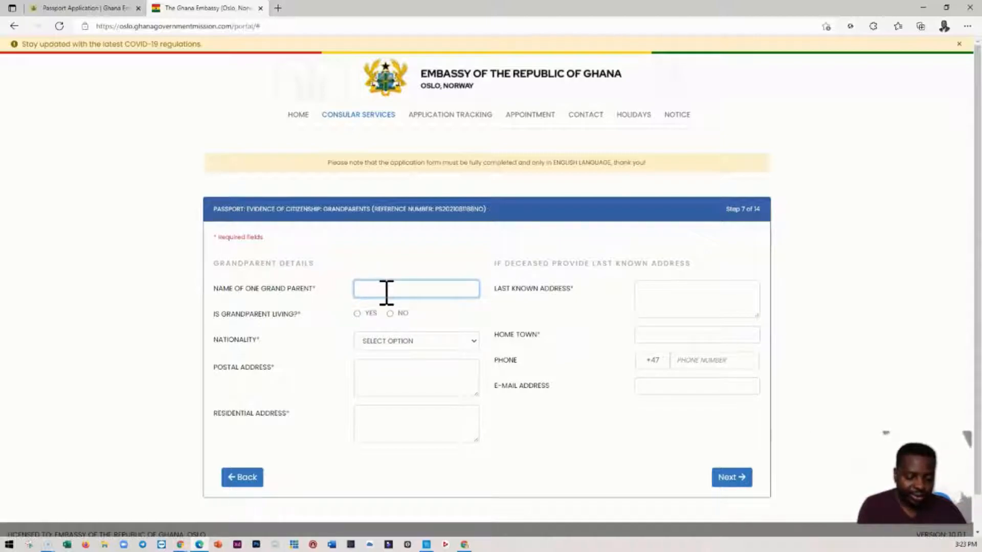
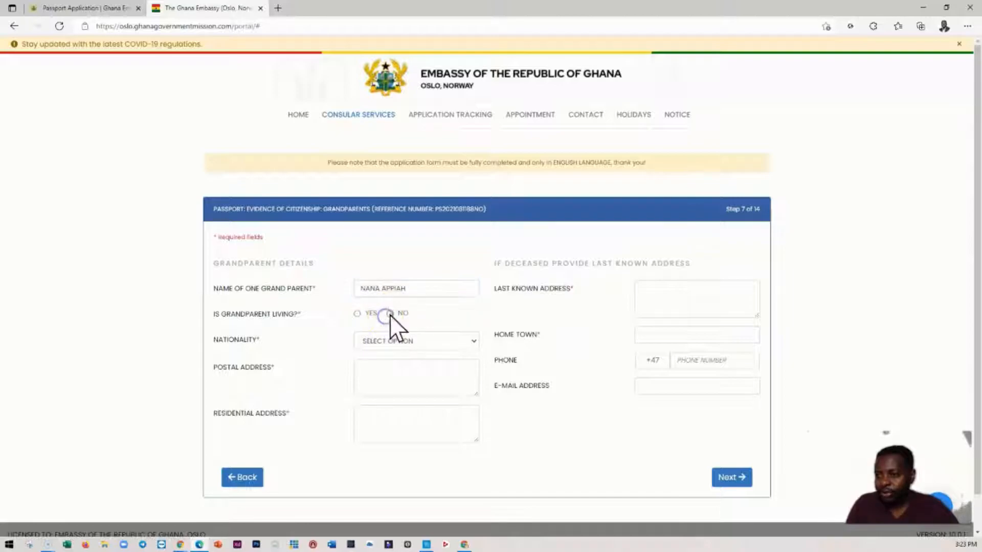
pyautogui.click(389, 313)
pyautogui.click(400, 339)
pyautogui.press('Down')
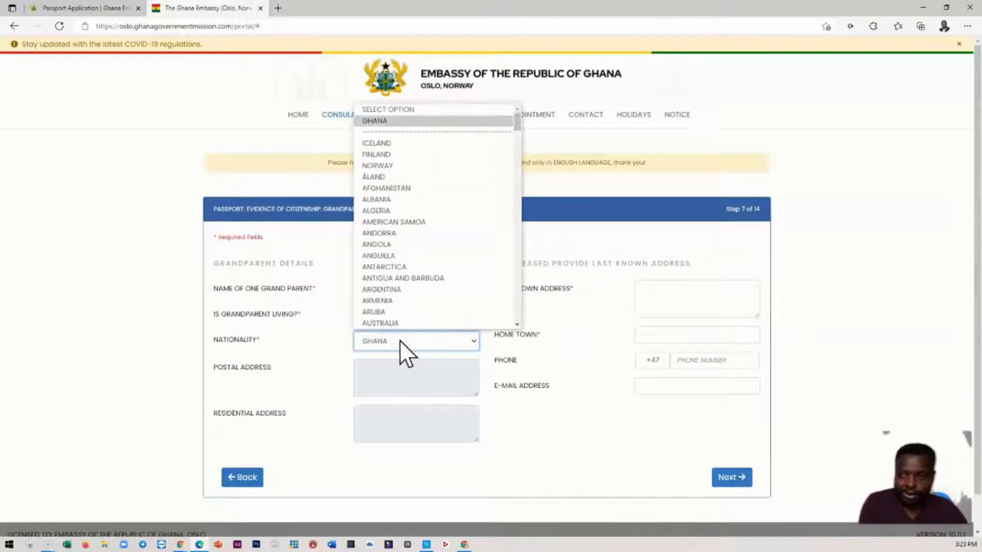
pyautogui.click(400, 340)
# - Fill in the grandparent's last known address, enter OFFINSO as home town and continue to the dual citizenship information
pyautogui.click(671, 305)
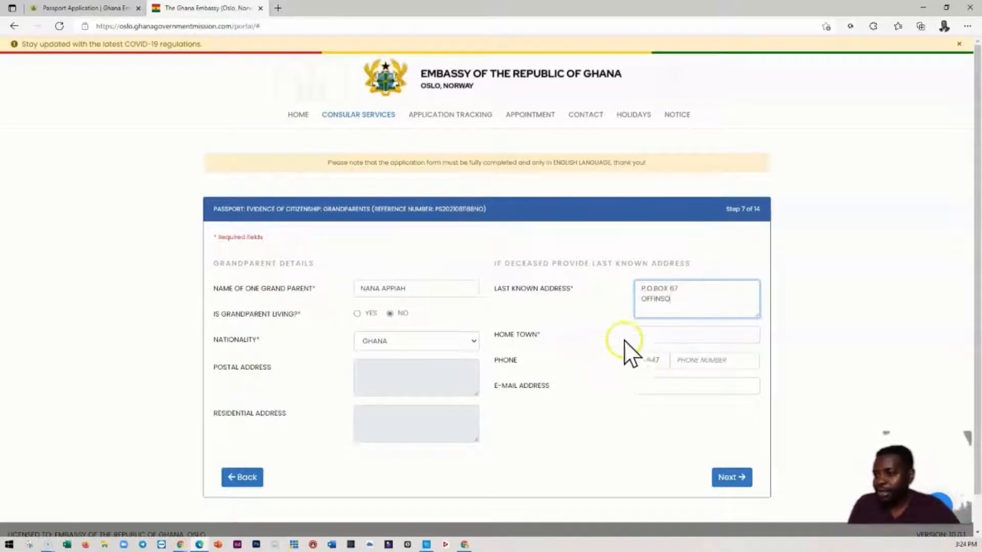
pyautogui.click(651, 335)
pyautogui.write('OFFINSO')
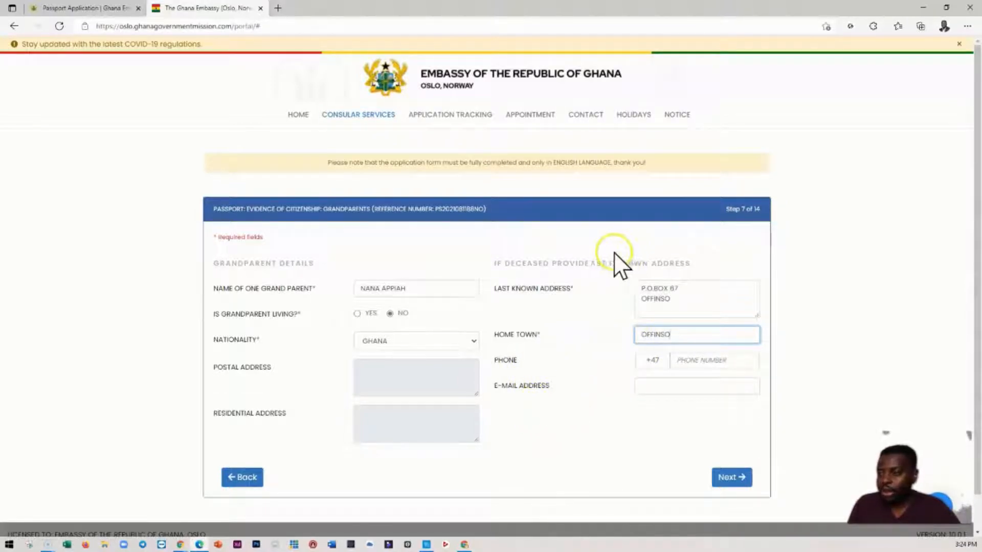
pyautogui.click(725, 476)
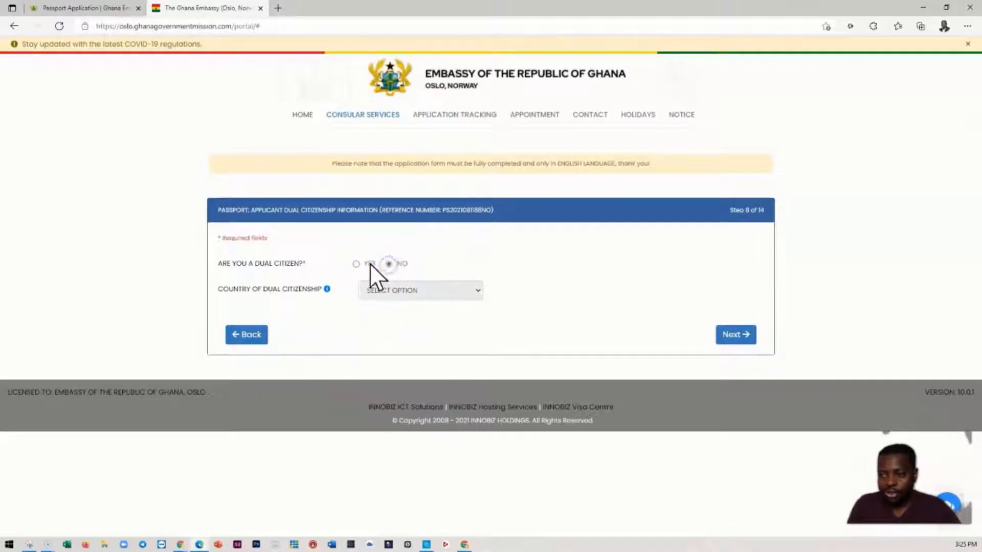
# - Try declaring the applicant a dual citizen with Finland as the country of dual citizenship
pyautogui.click(355, 263)
pyautogui.click(391, 288)
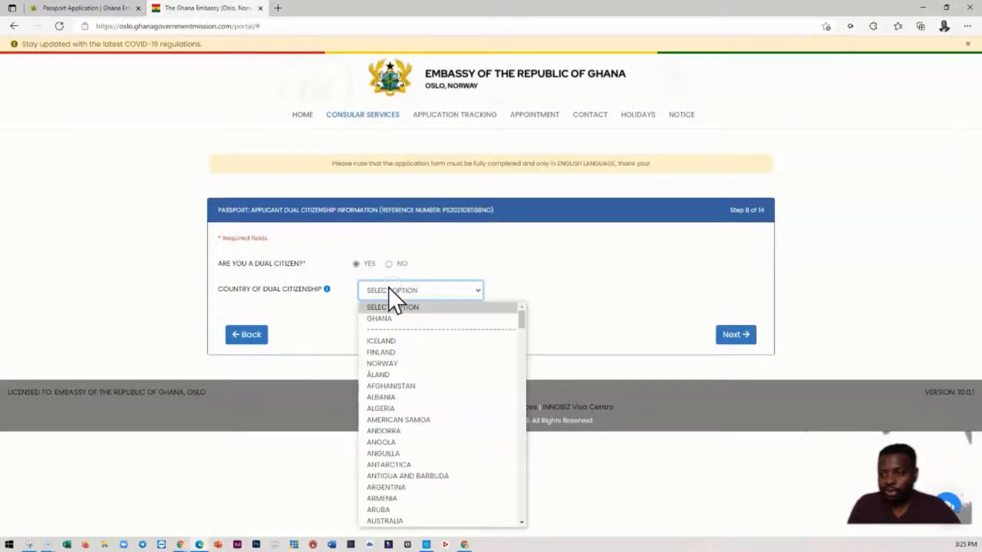
pyautogui.click(382, 353)
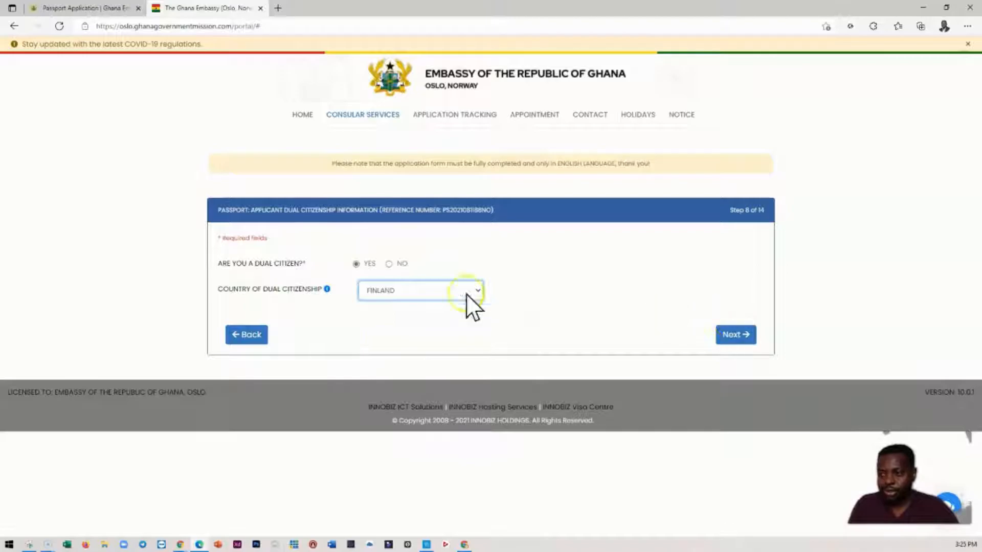
# - Declare that the applicant is not a dual citizen and continue to the citizenship documentation
pyautogui.click(389, 264)
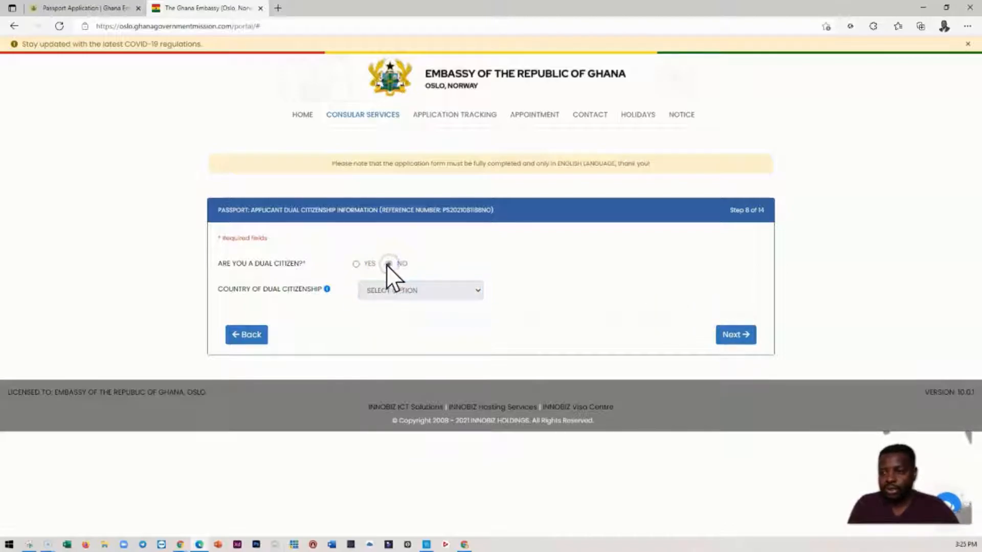
pyautogui.click(730, 336)
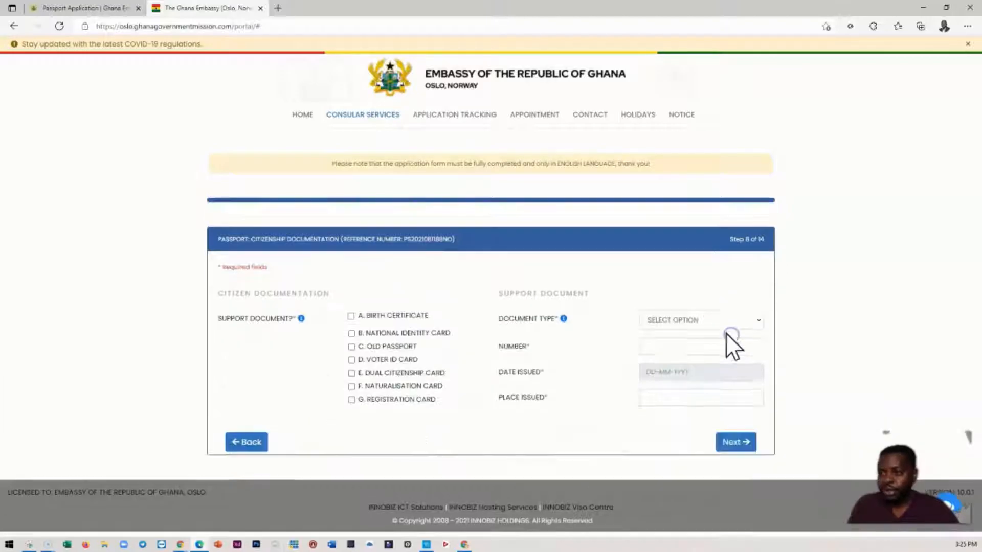
# - Mark only the old passport as citizenship support document and set the document type to C. Old Passport
pyautogui.moveTo(254, 299)
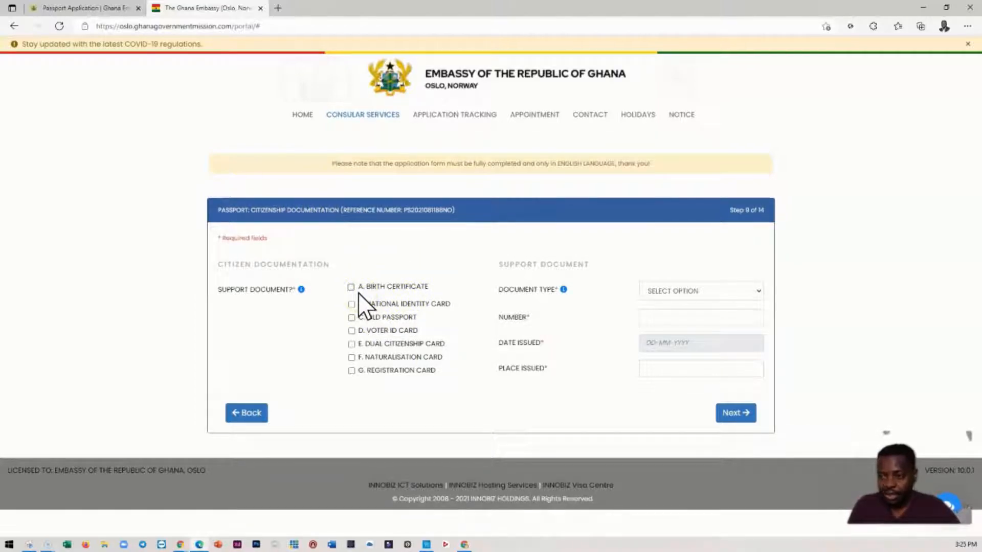
pyautogui.moveTo(301, 290)
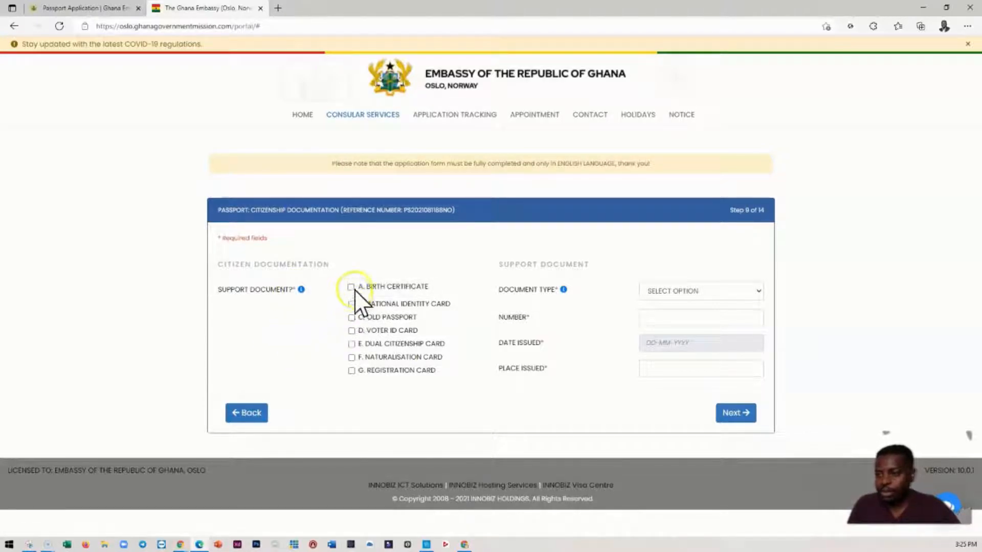
pyautogui.click(352, 287)
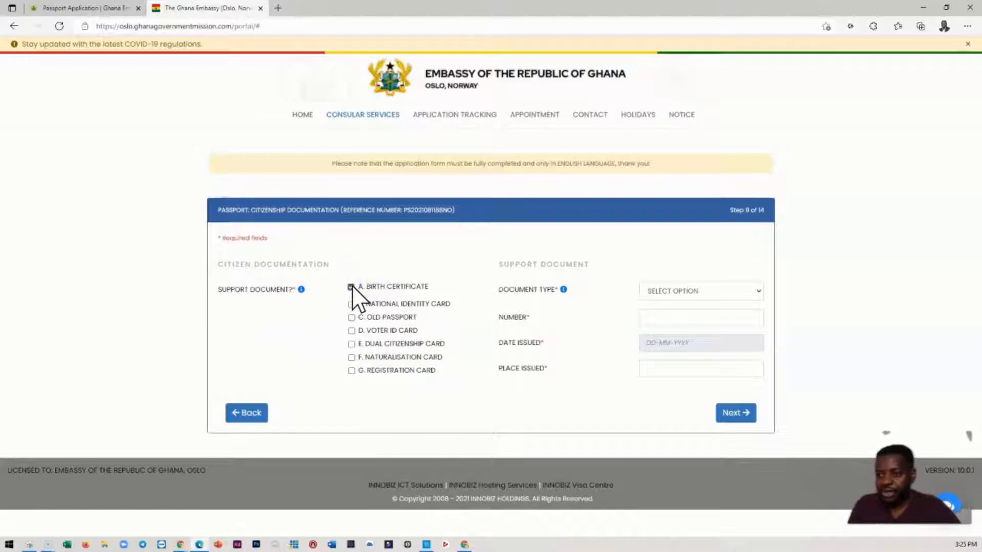
pyautogui.click(352, 286)
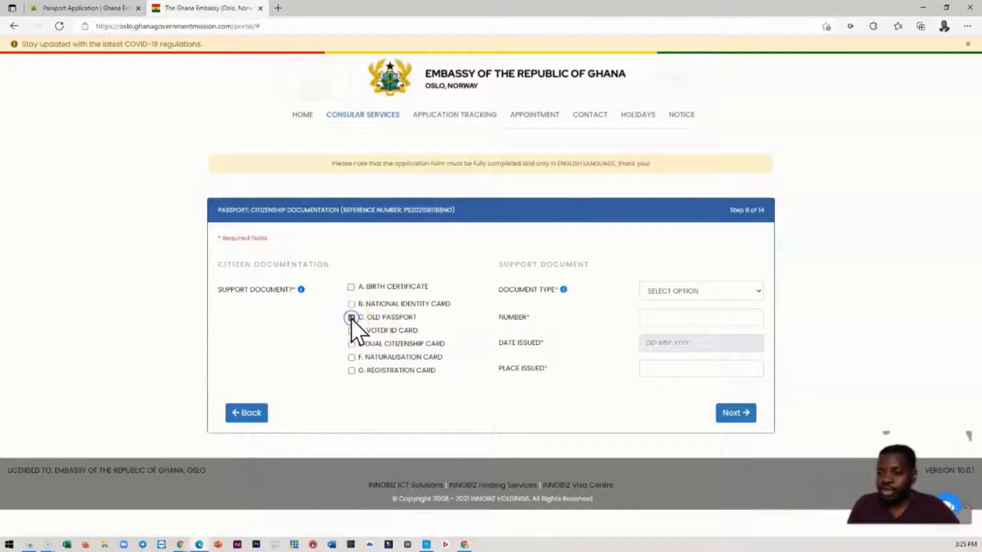
pyautogui.click(366, 296)
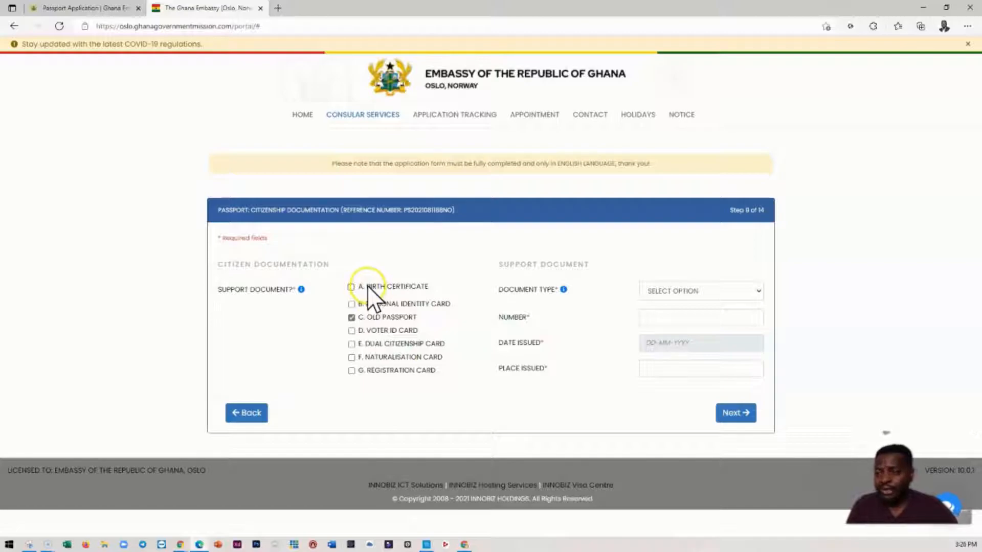
pyautogui.click(689, 294)
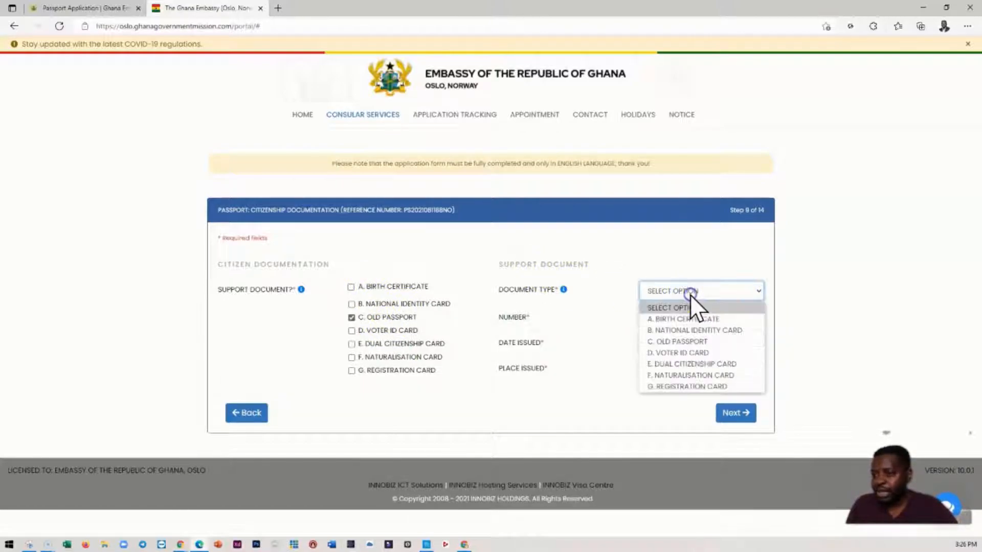
pyautogui.click(674, 342)
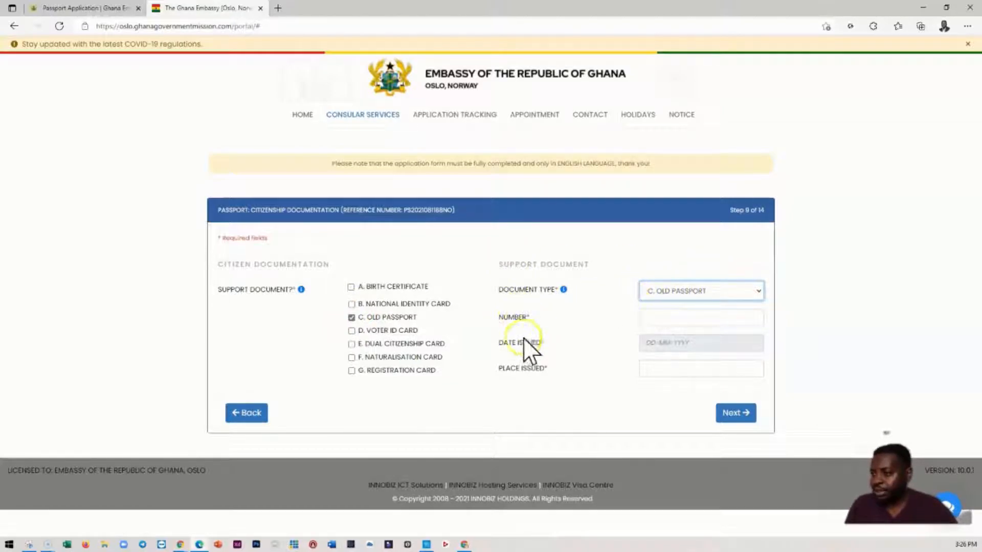
# - Try adding the birth certificate as a second support document alongside the old passport
pyautogui.click(656, 323)
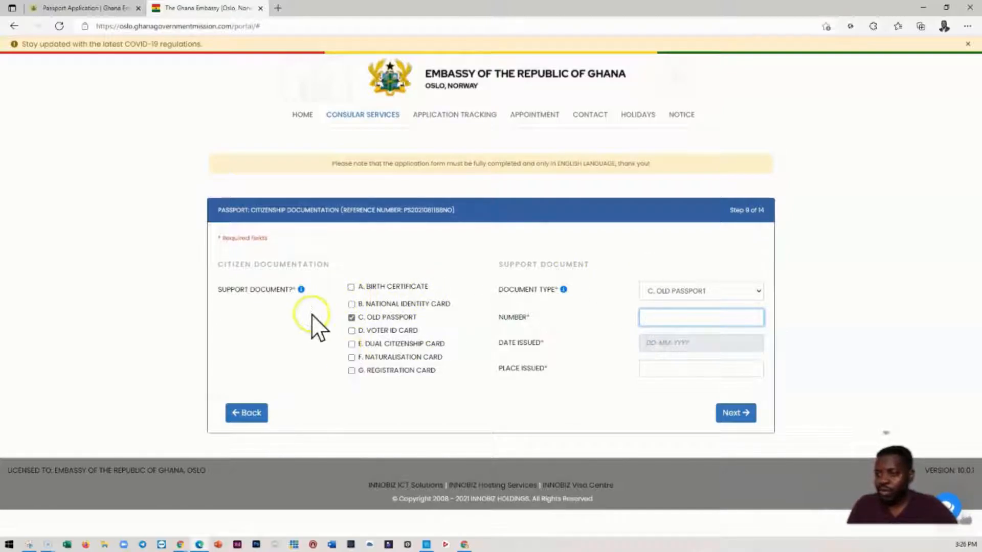
pyautogui.click(350, 287)
pyautogui.click(704, 290)
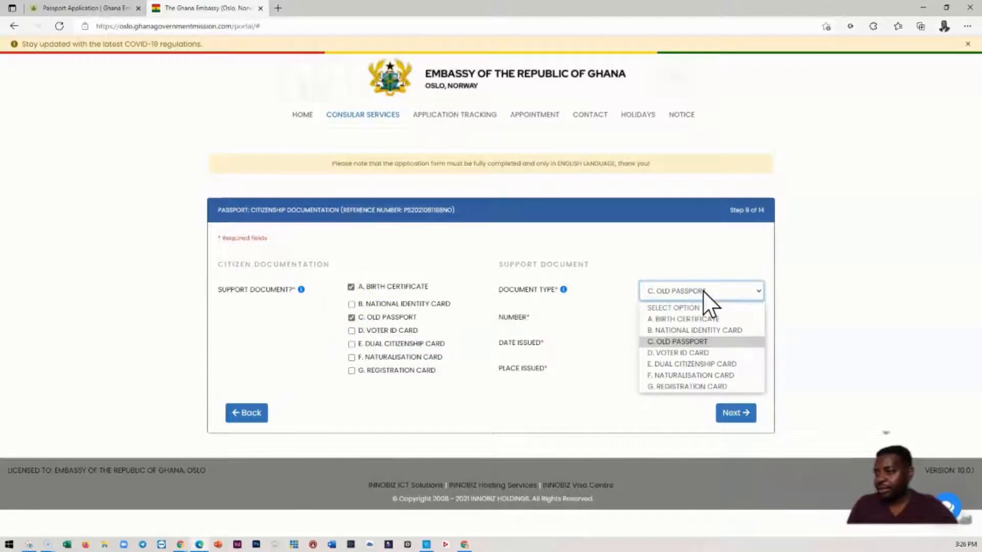
pyautogui.click(351, 289)
pyautogui.click(351, 287)
# - Enter the old passport's number in the support document details
pyautogui.click(657, 319)
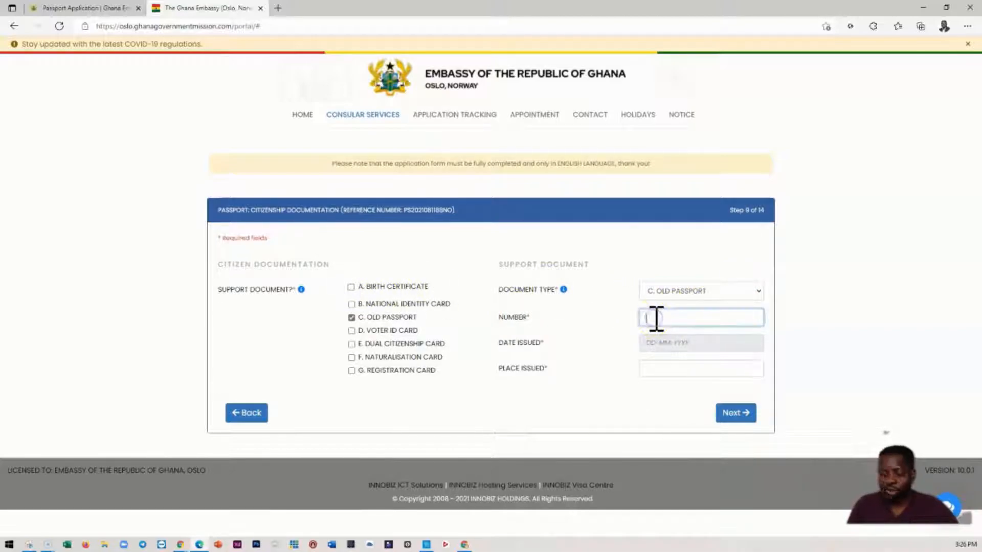
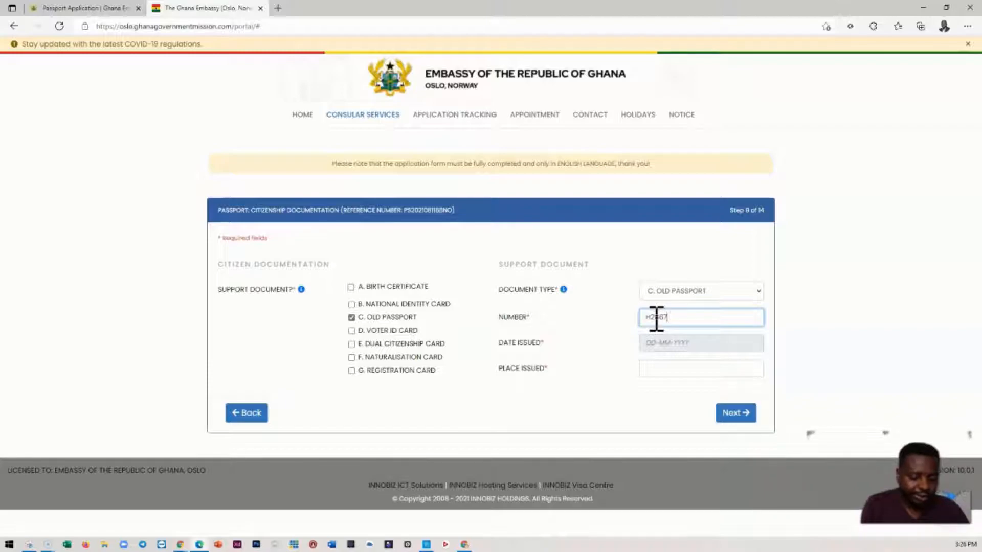
pyautogui.click(692, 323)
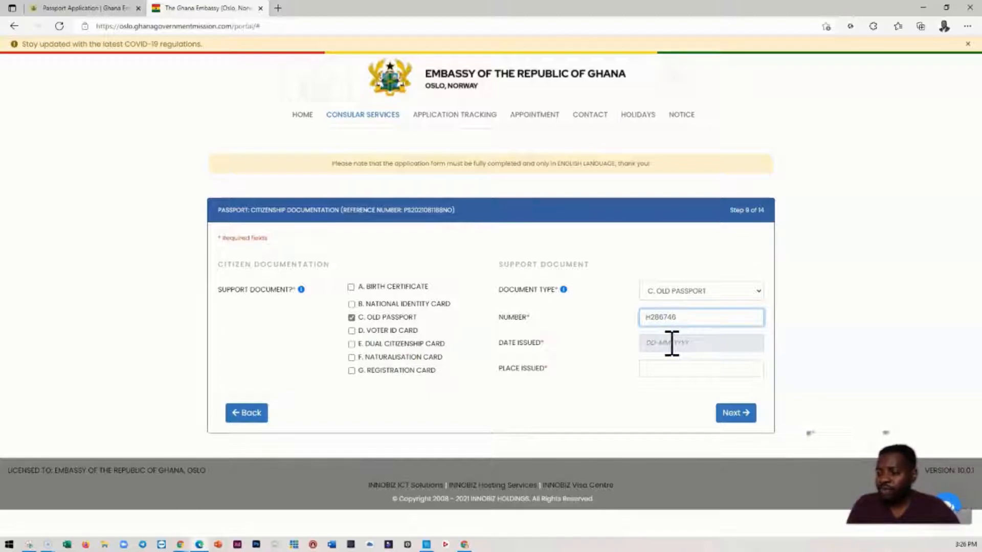
# - Set the old passport's issue date to 16-08-2017 in the support document details
pyautogui.click(671, 344)
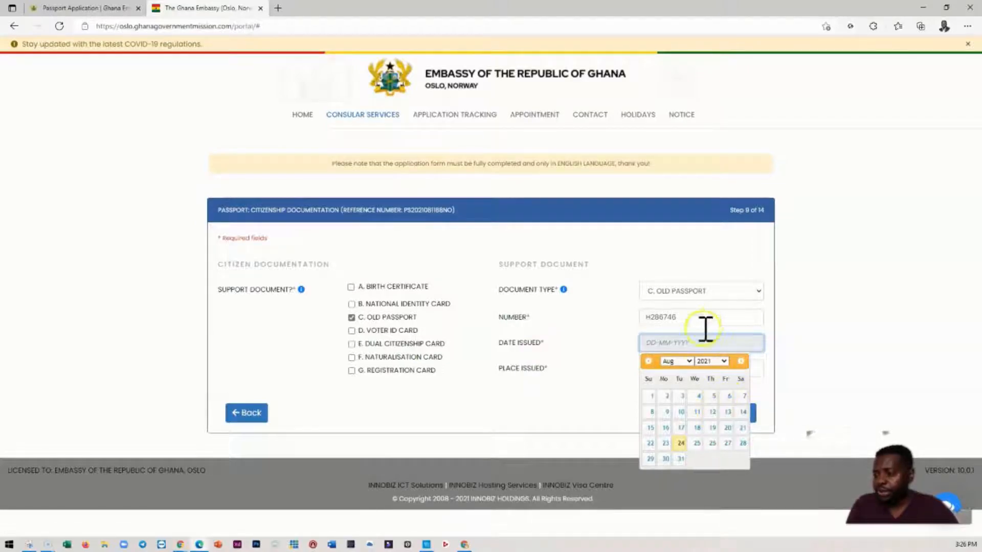
pyautogui.click(722, 362)
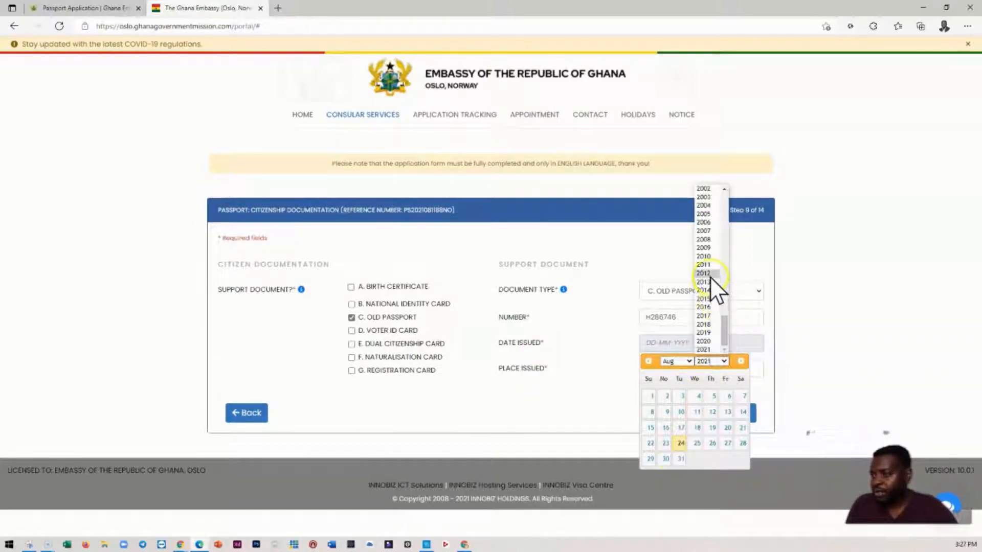
pyautogui.click(707, 315)
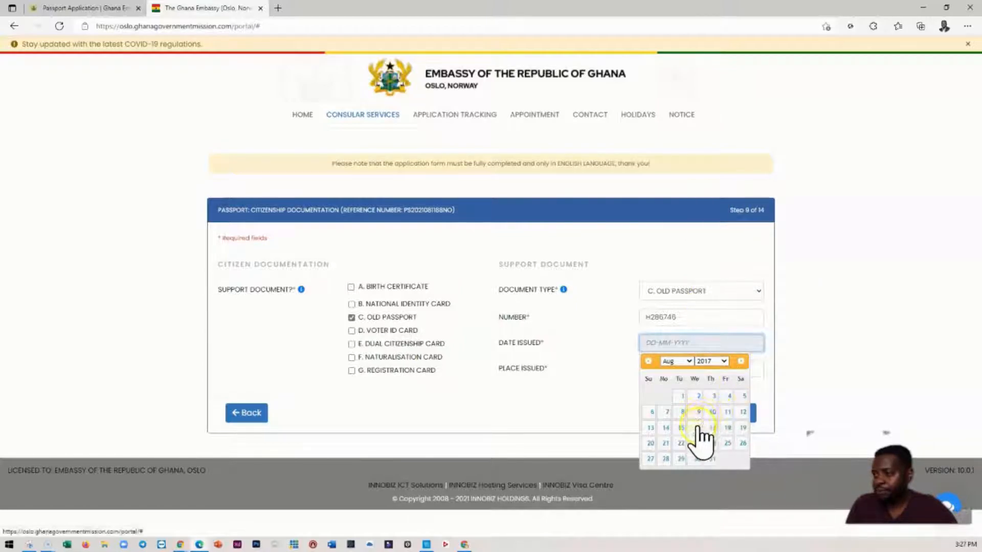
pyautogui.click(696, 427)
# - Enter COPENHAGEN as the old passport's place of issue and continue to the guarantors' information
pyautogui.click(683, 369)
pyautogui.click(680, 369)
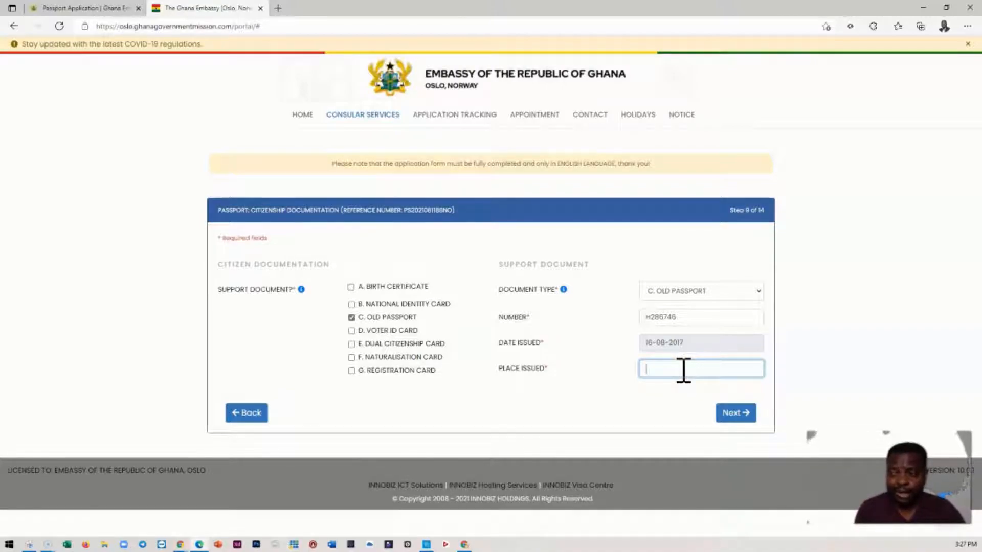
pyautogui.write('O')
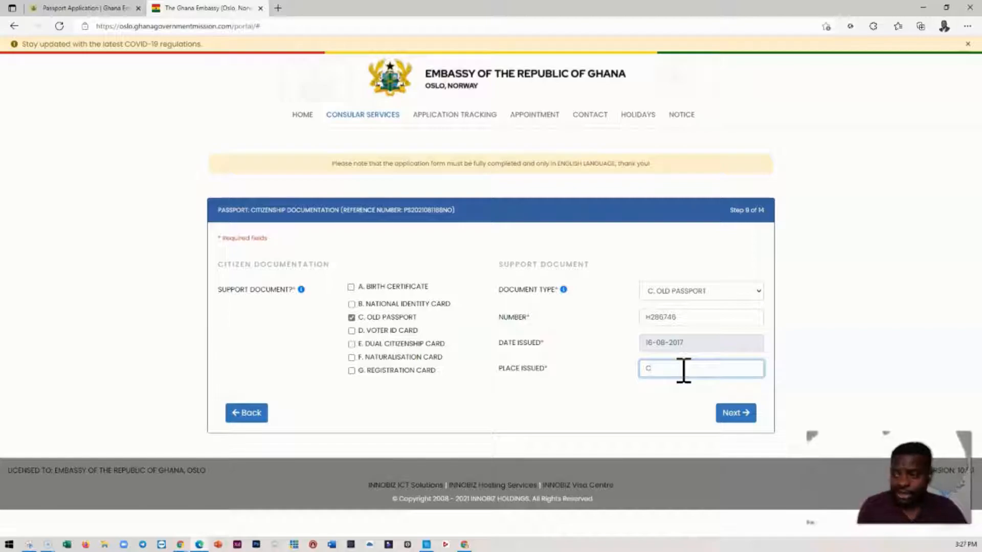
pyautogui.write('OPE')
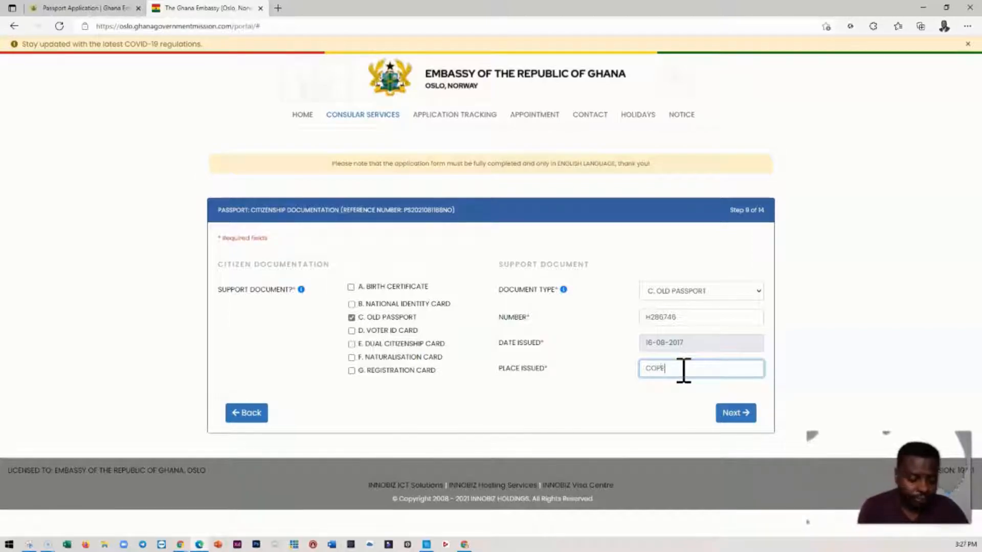
pyautogui.write('NHAGEN')
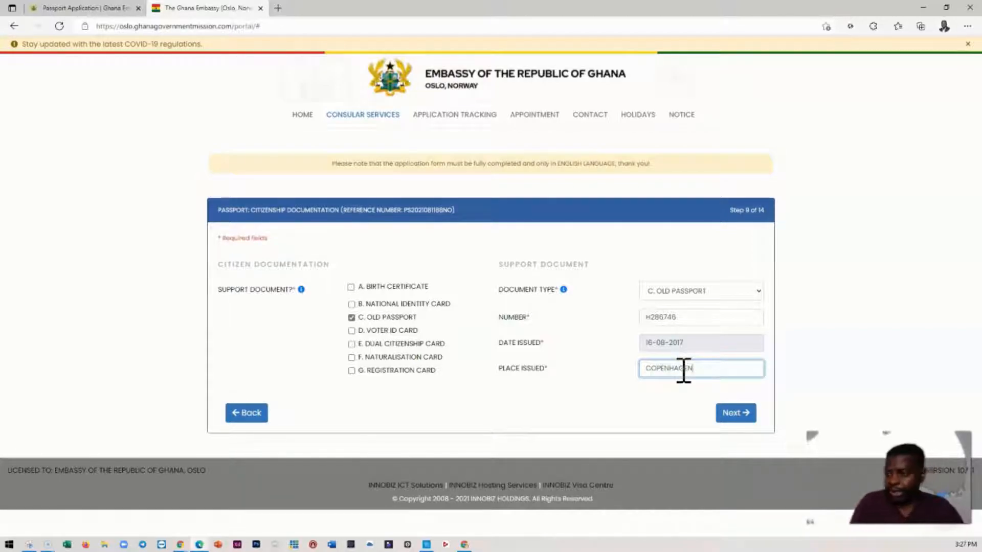
pyautogui.click(731, 413)
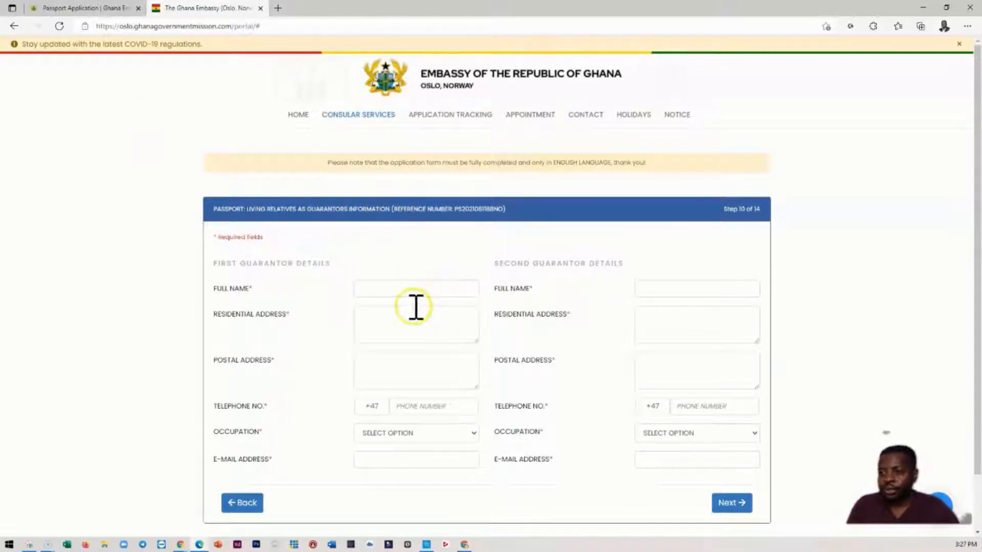
# - Enter the first guarantor's full name
pyautogui.click(366, 292)
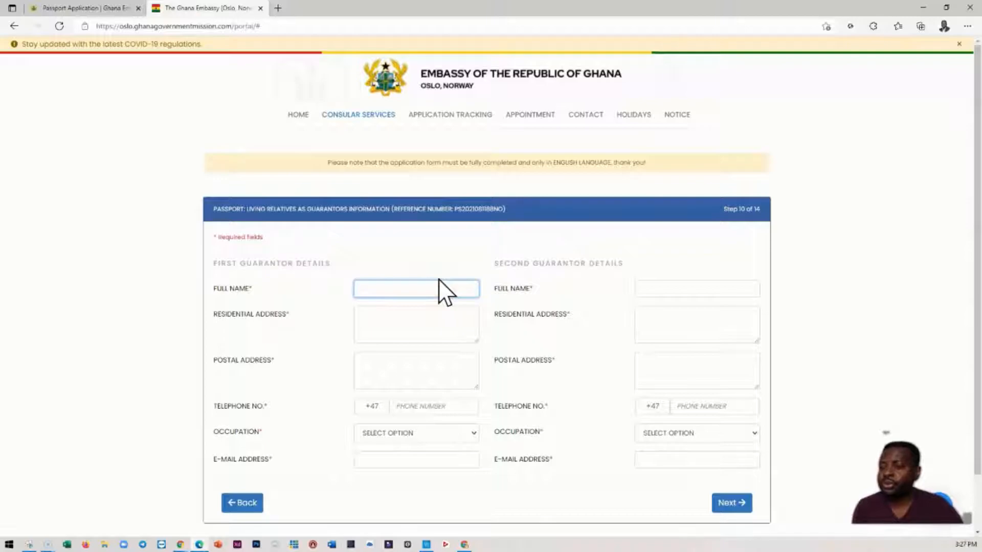
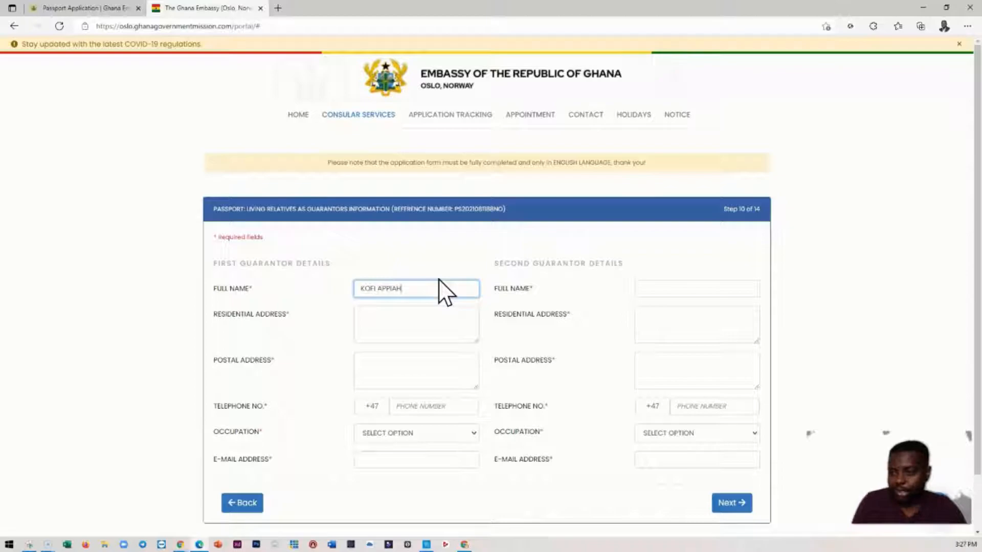
# - Enter a box address as the first guarantor's residential address and copy it into their postal address
pyautogui.click(370, 326)
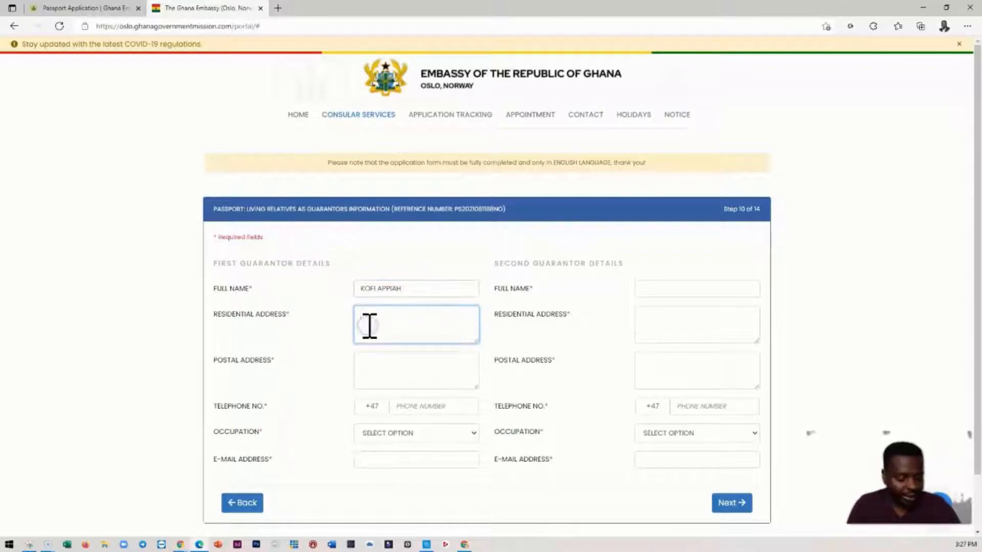
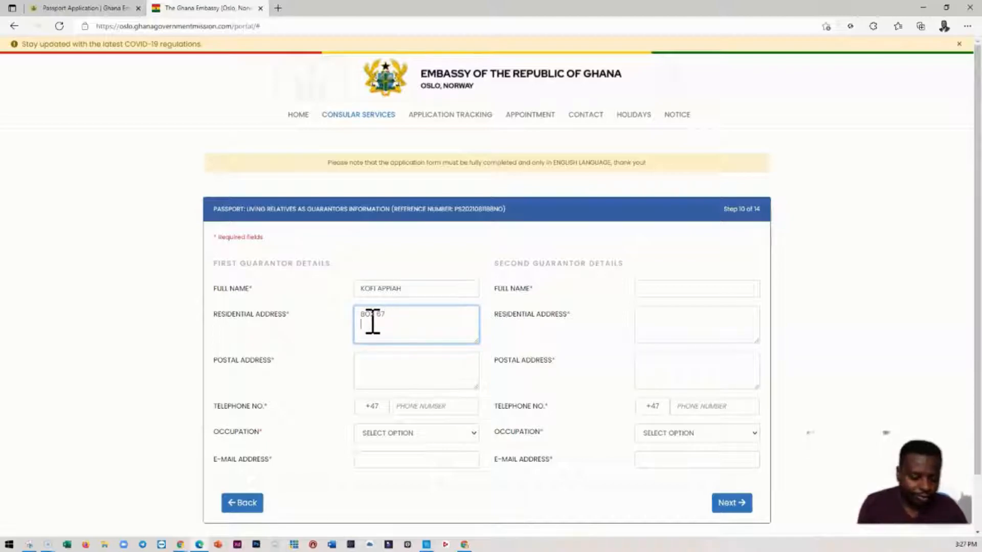
pyautogui.press('Return')
pyautogui.hotkey('ctrl', 'a')
pyautogui.hotkey('ctrl', 'c')
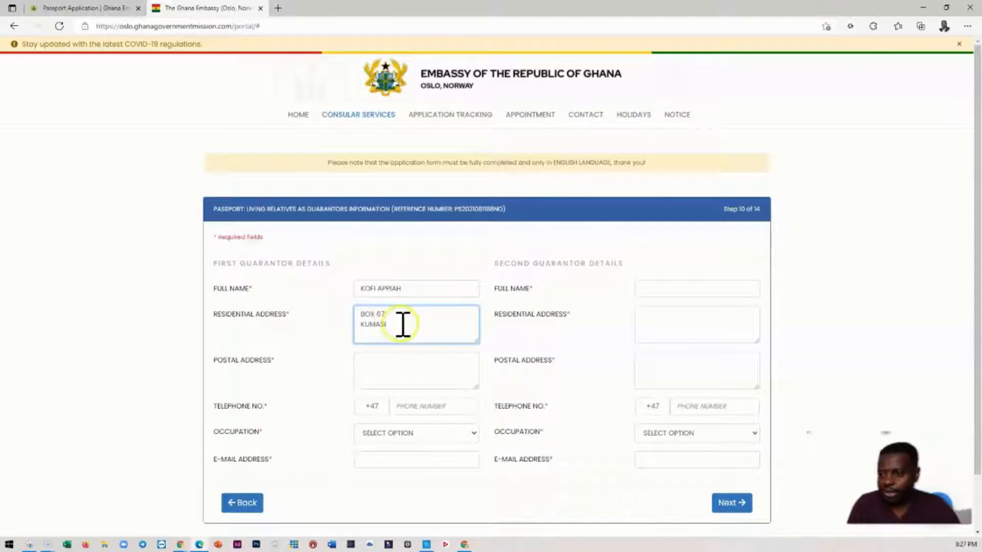
pyautogui.click(373, 366)
pyautogui.hotkey('ctrl', 'v')
# - Set the country code of the first guarantor's telephone number to Finland (+358)
pyautogui.scroll(-2, 399, 361)
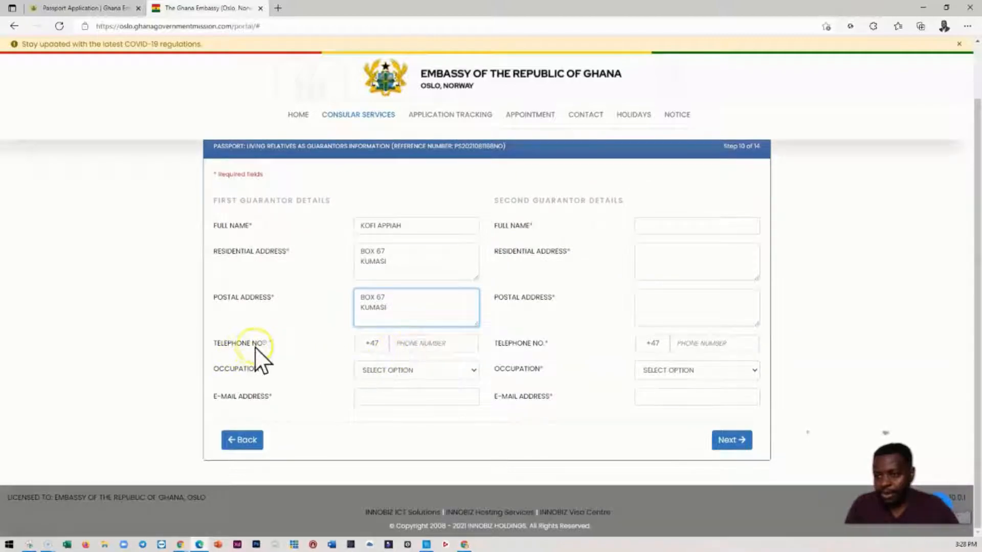
pyautogui.click(370, 344)
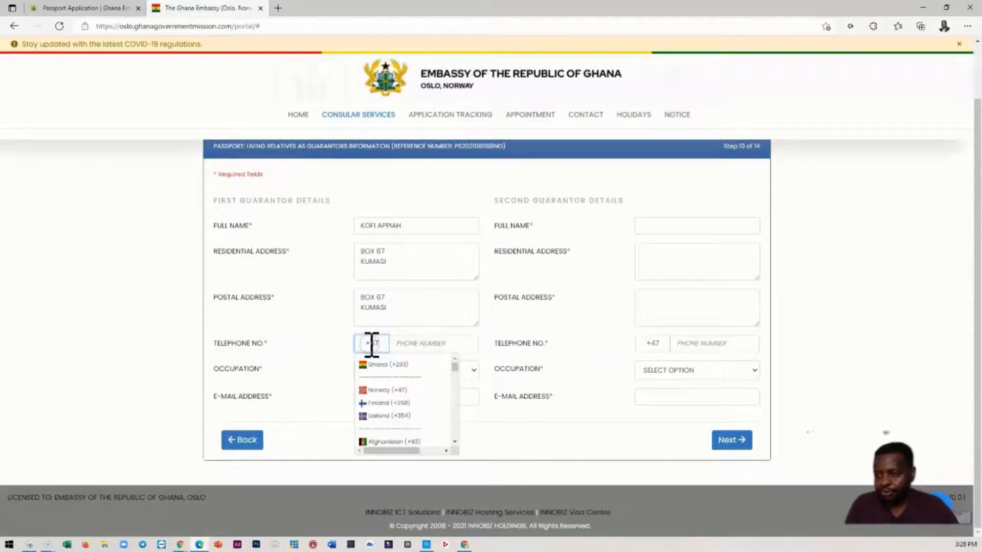
pyautogui.click(384, 404)
# - Replace the first guarantor's residential address with their street address and city in Finland
pyautogui.moveTo(401, 324); pyautogui.dragTo(358, 314)
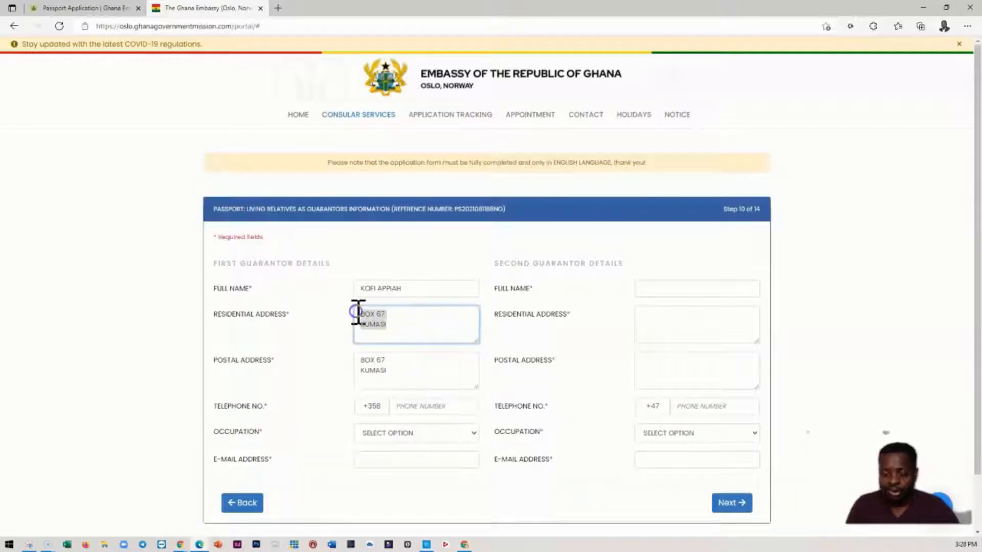
pyautogui.press('BackSpace')
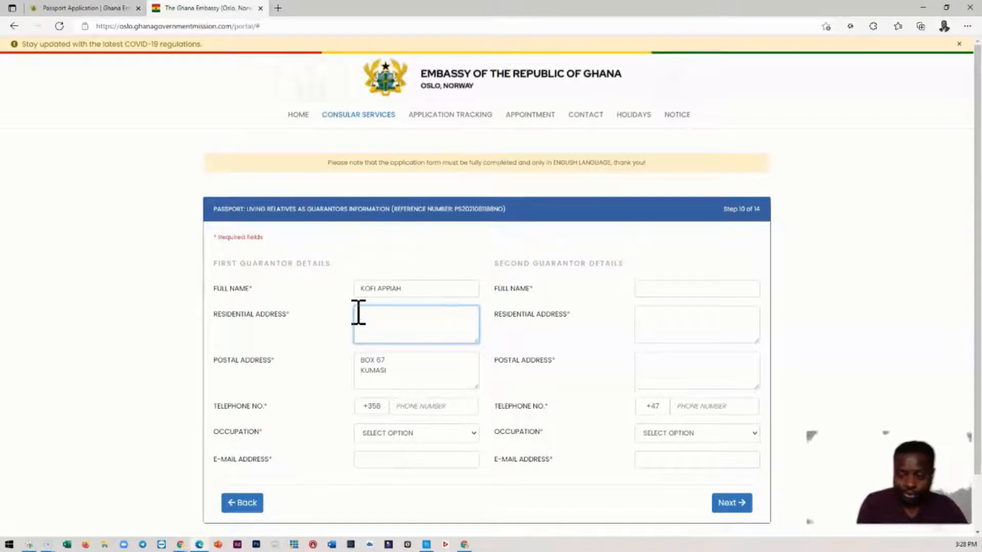
pyautogui.click(352, 309)
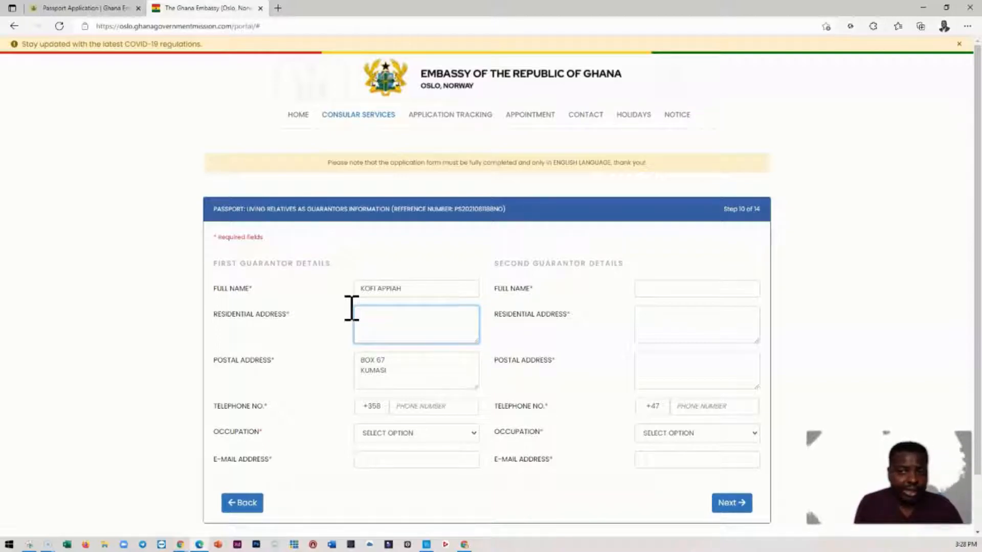
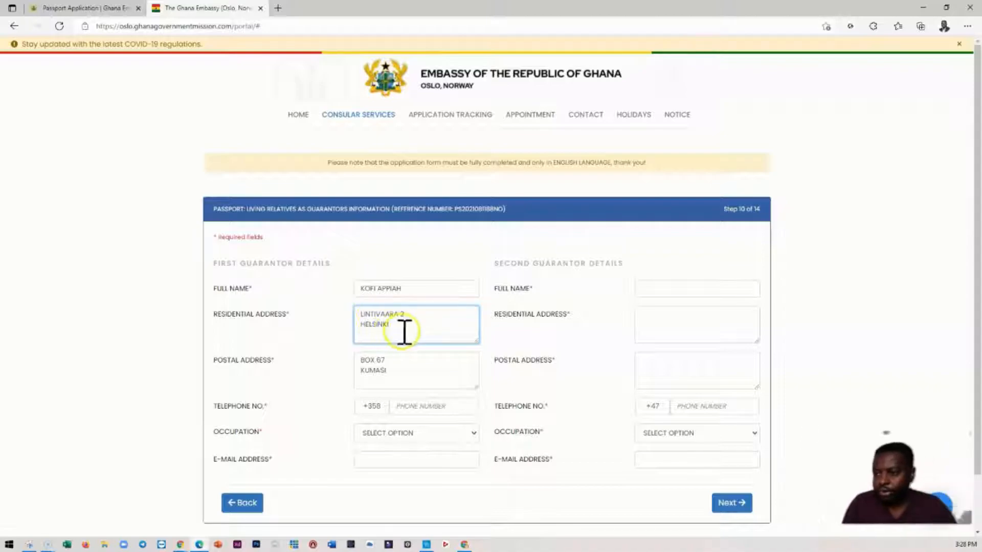
# - Replace the first guarantor's postal address with a copy of their residential address
pyautogui.moveTo(401, 329); pyautogui.dragTo(350, 309)
pyautogui.hotkey('ctrl', 'c')
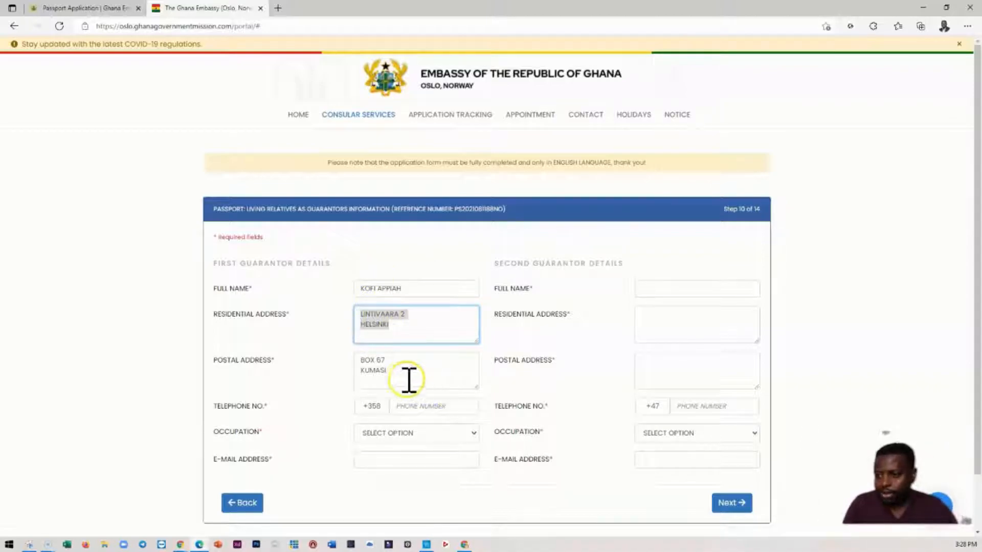
pyautogui.moveTo(412, 383); pyautogui.dragTo(351, 361)
pyautogui.hotkey('ctrl', 'v')
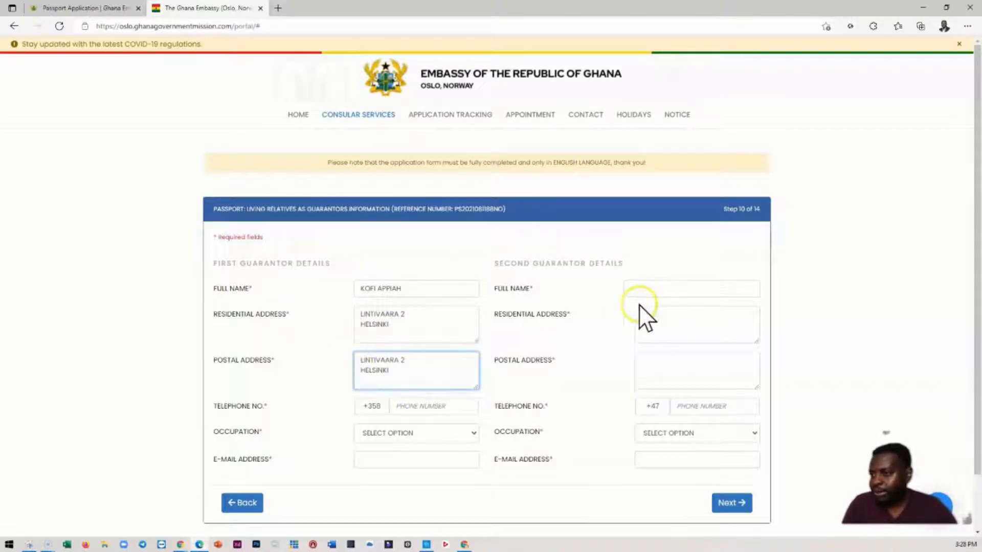
# - Enter the first guarantor's telephone number and close the country code list
pyautogui.click(394, 407)
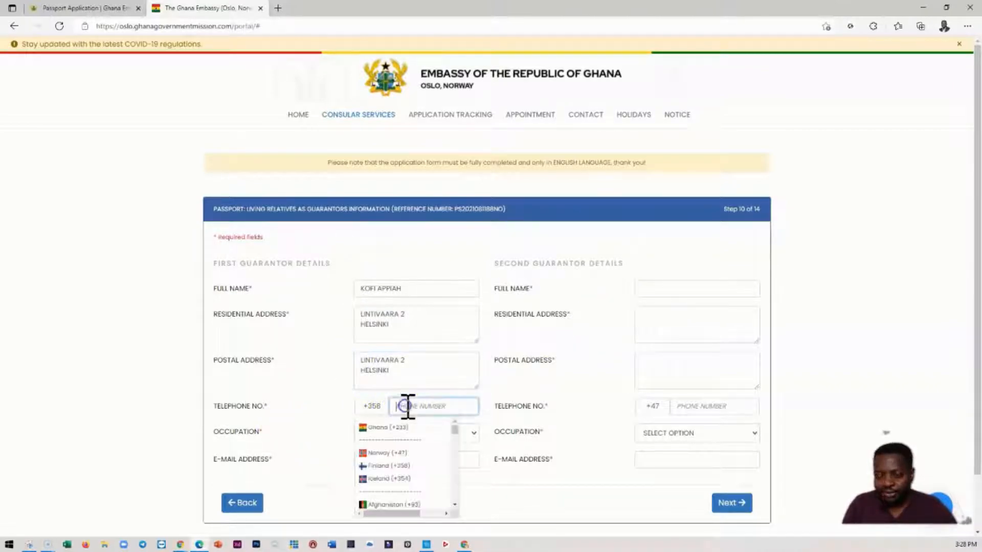
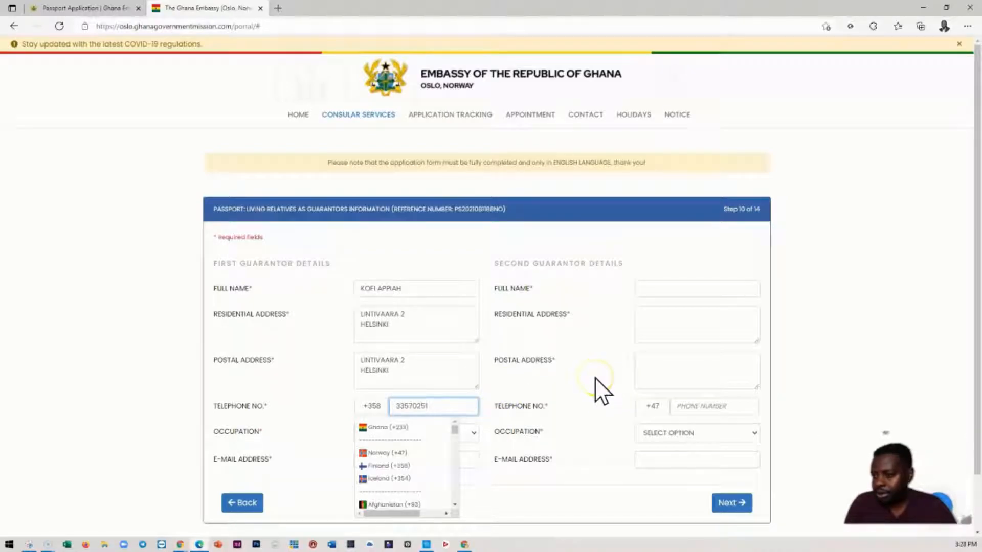
pyautogui.click(576, 300)
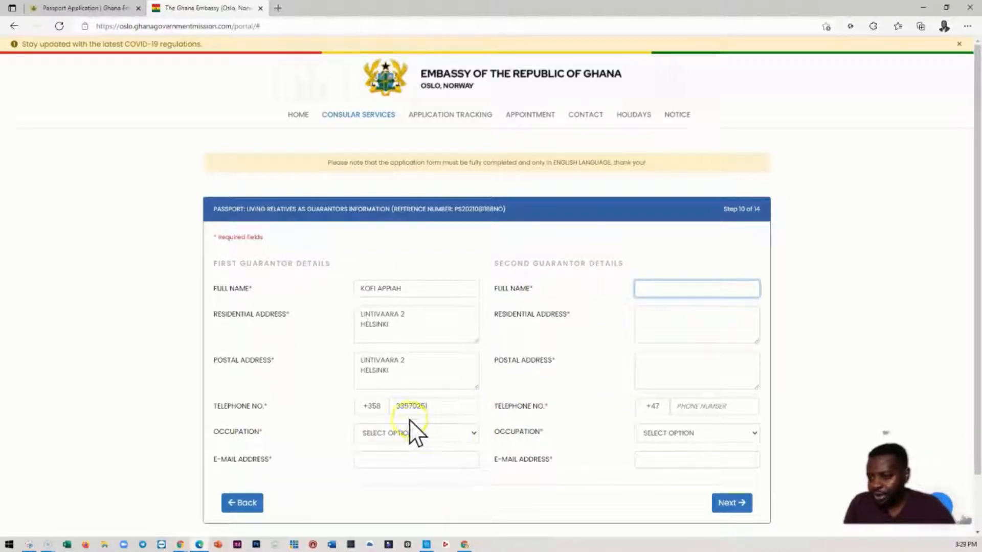
# - Set the first guarantor's occupation to Hair Dresser and enter their e-mail address
pyautogui.click(431, 427)
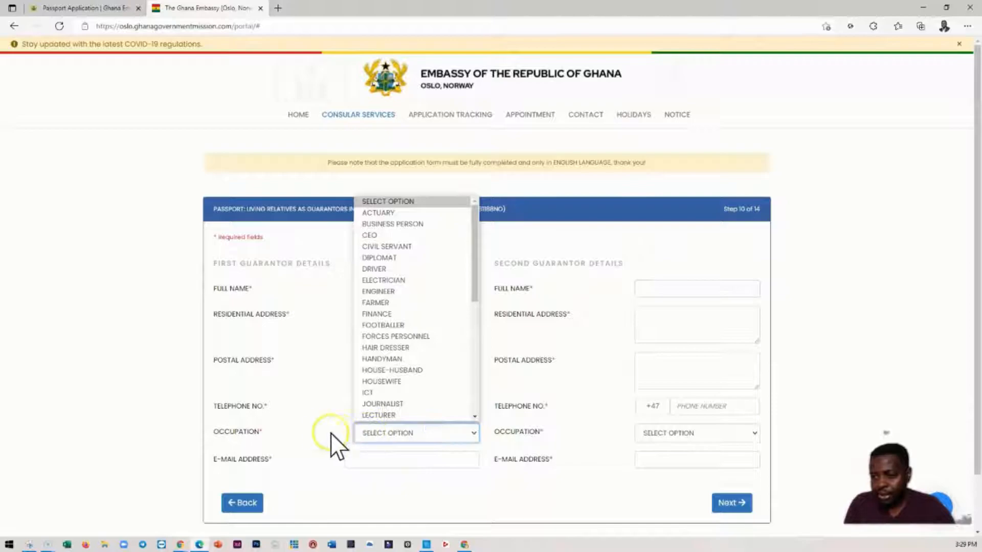
pyautogui.click(388, 349)
pyautogui.click(385, 460)
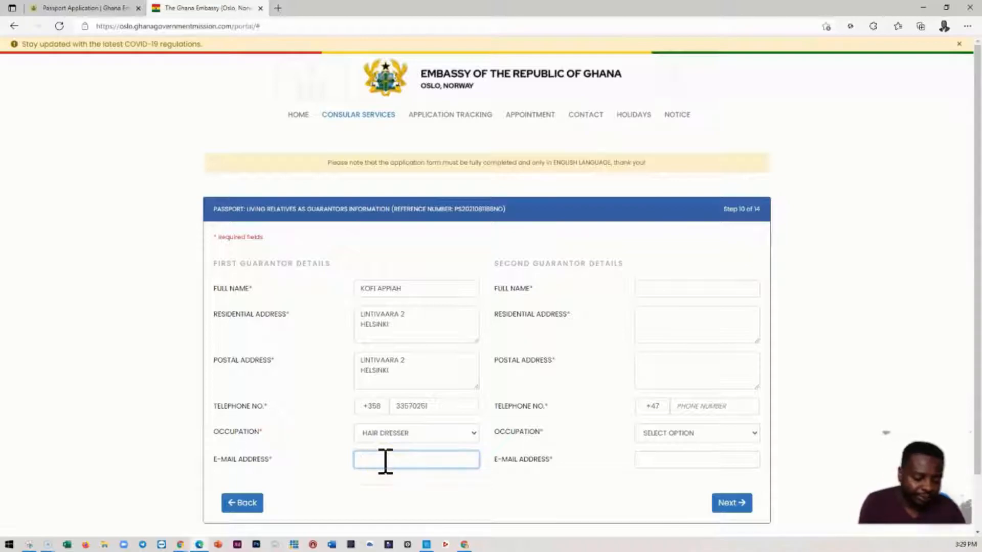
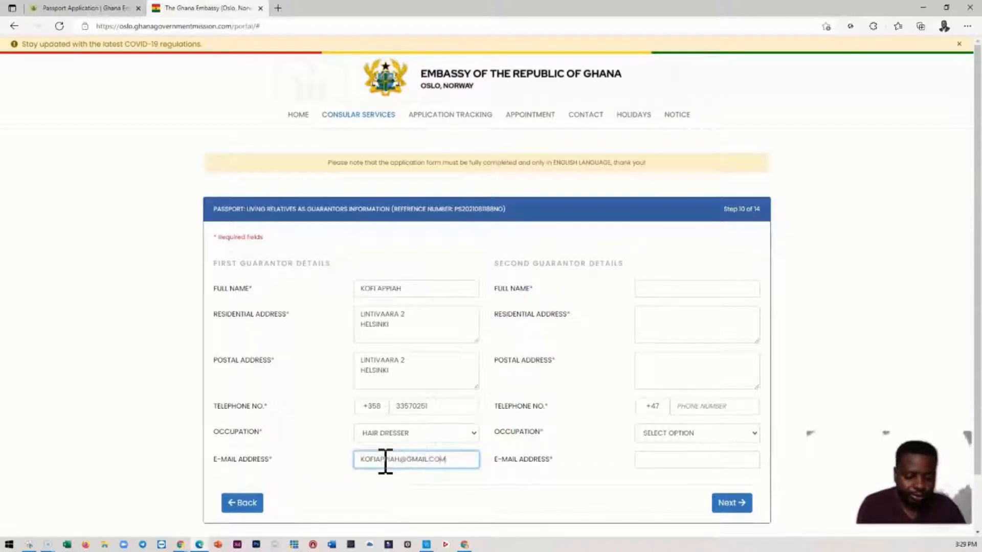
# - Enter the second guarantor's full name
pyautogui.click(662, 290)
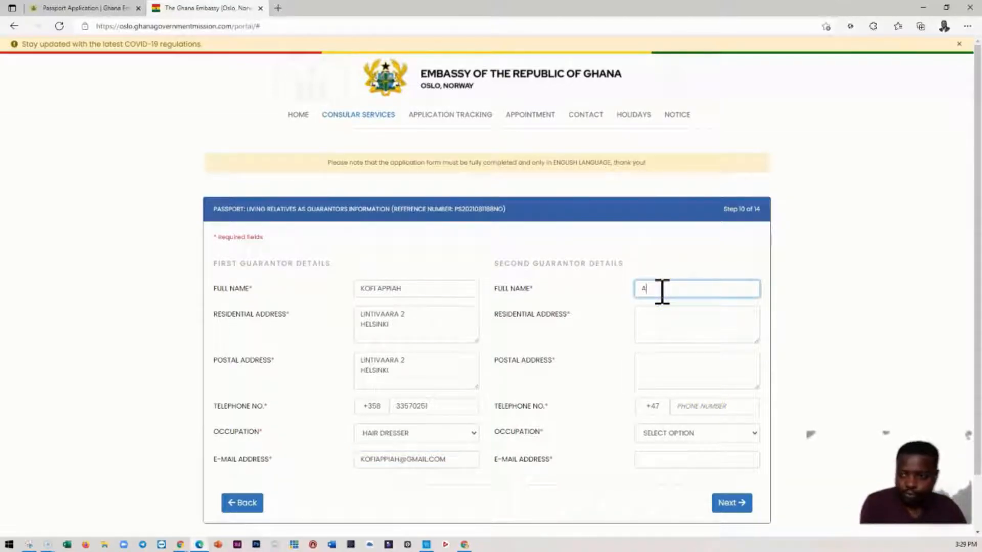
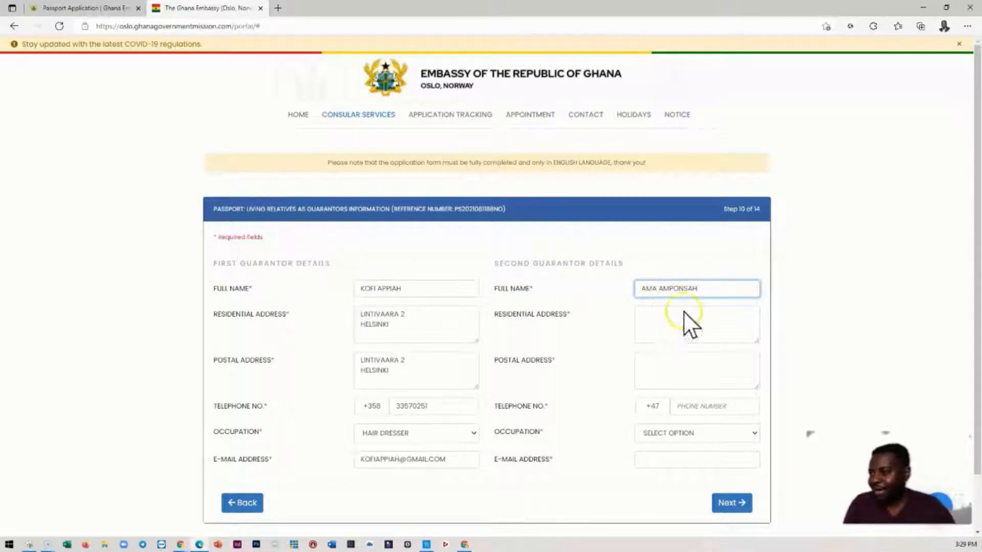
# - Fill in the second guarantor's residential and postal addresses with the previously copied guarantor address
pyautogui.click(680, 321)
pyautogui.hotkey('ctrl', 'v')
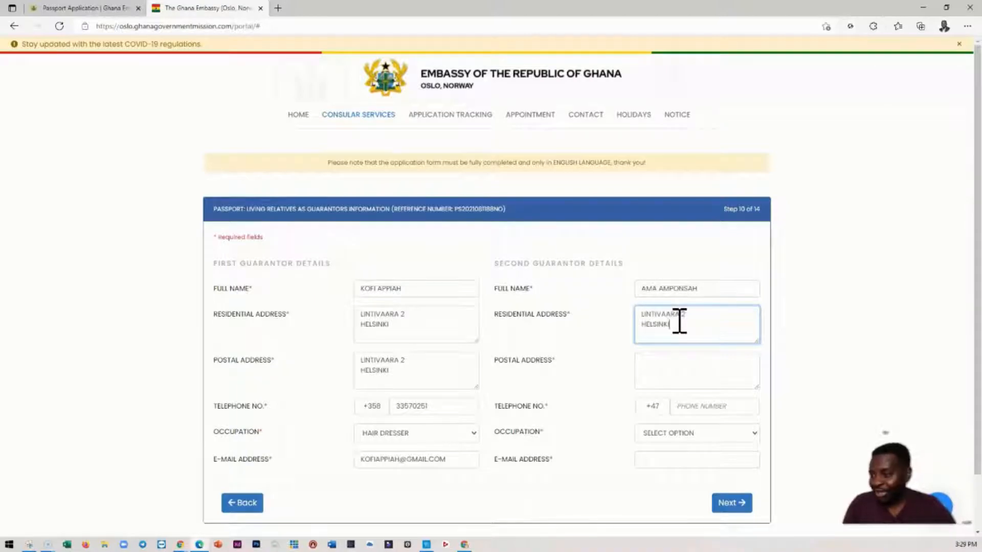
pyautogui.click(649, 366)
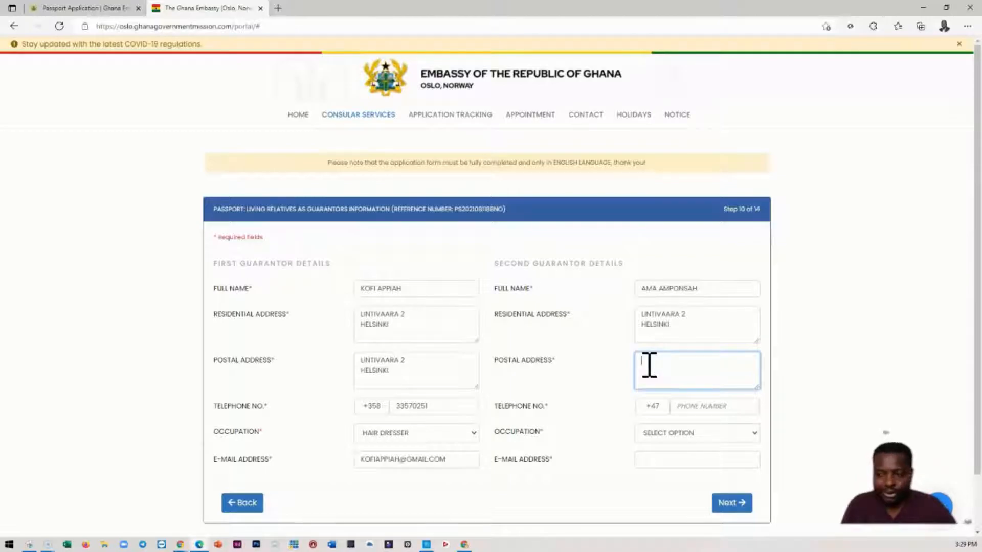
pyautogui.hotkey('ctrl', 'v')
# - Set the second guarantor's telephone country code to Finland (+358) and enter their phone number
pyautogui.scroll(-2, 650, 358)
pyautogui.click(695, 348)
pyautogui.click(694, 347)
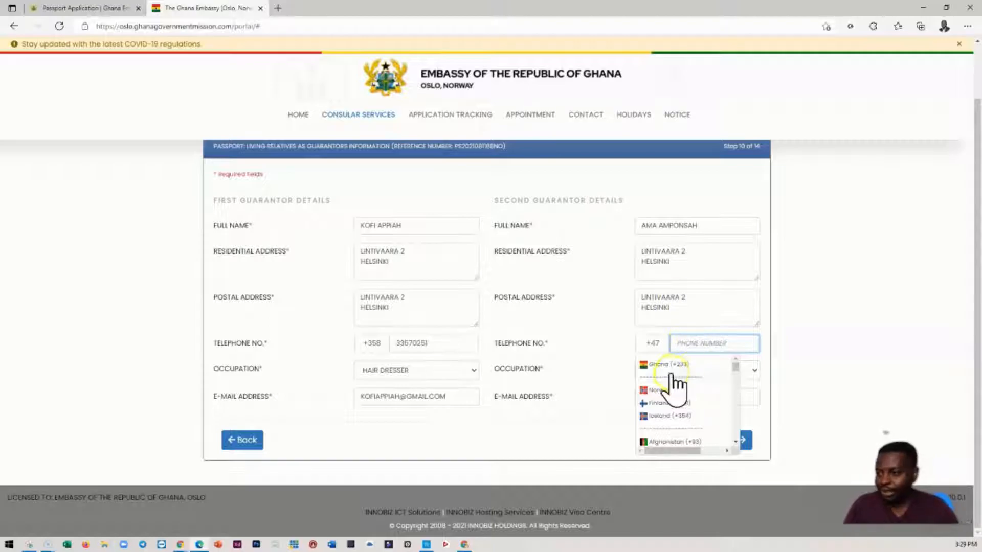
pyautogui.click(664, 403)
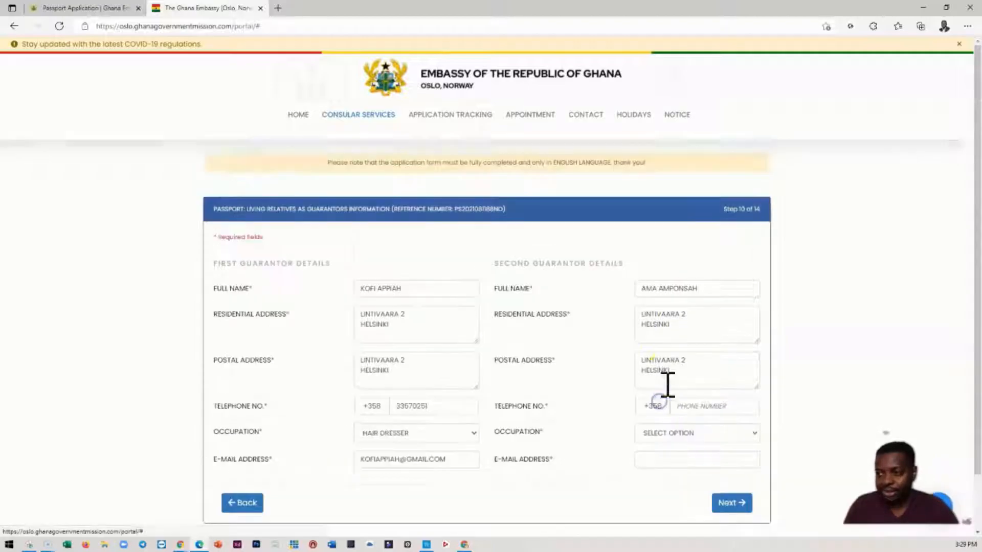
pyautogui.click(687, 407)
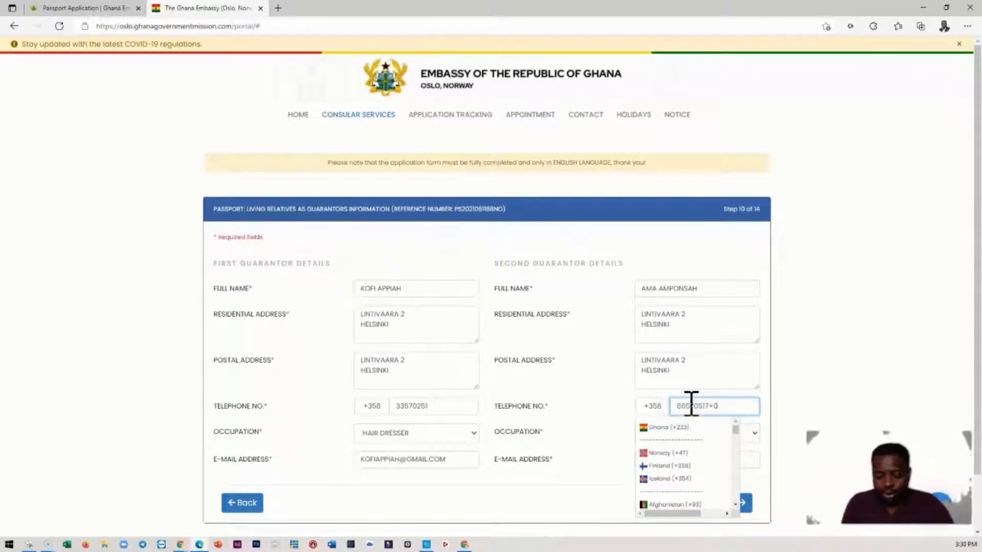
# - Set the second guarantor's occupation to Lecturer
pyautogui.scroll(-1, 842, 358)
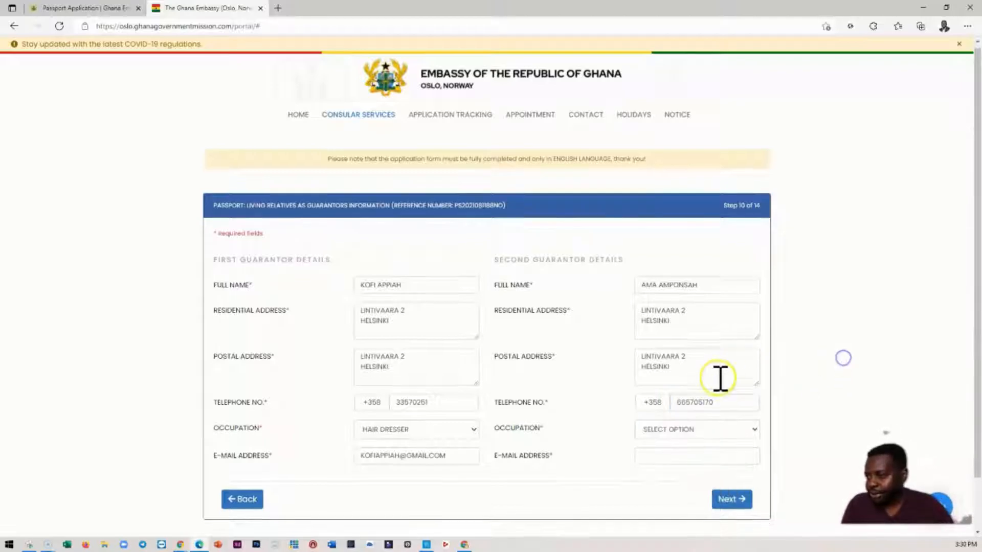
pyautogui.click(660, 371)
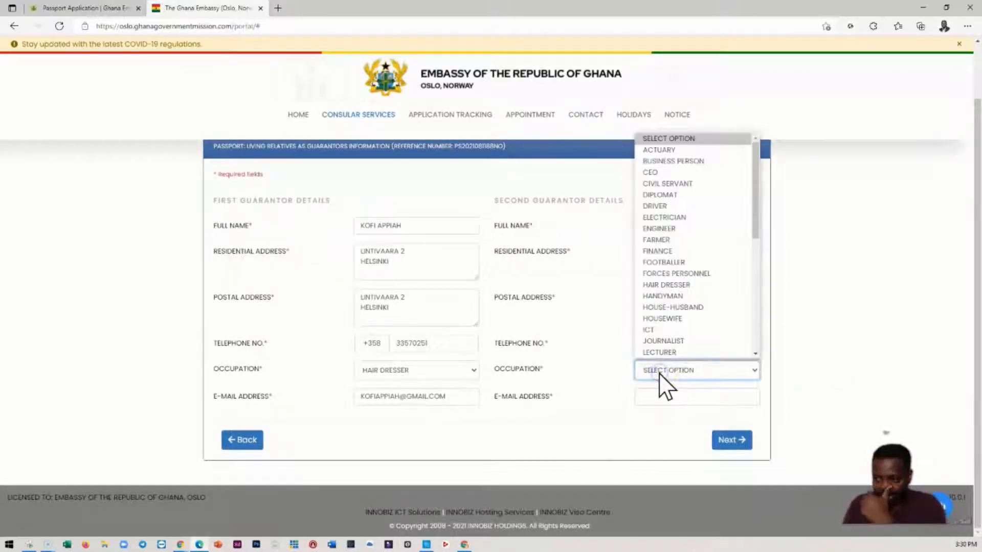
pyautogui.click(659, 355)
# - Enter the second guarantor's e-mail address and continue to the applicant declaration
pyautogui.click(661, 398)
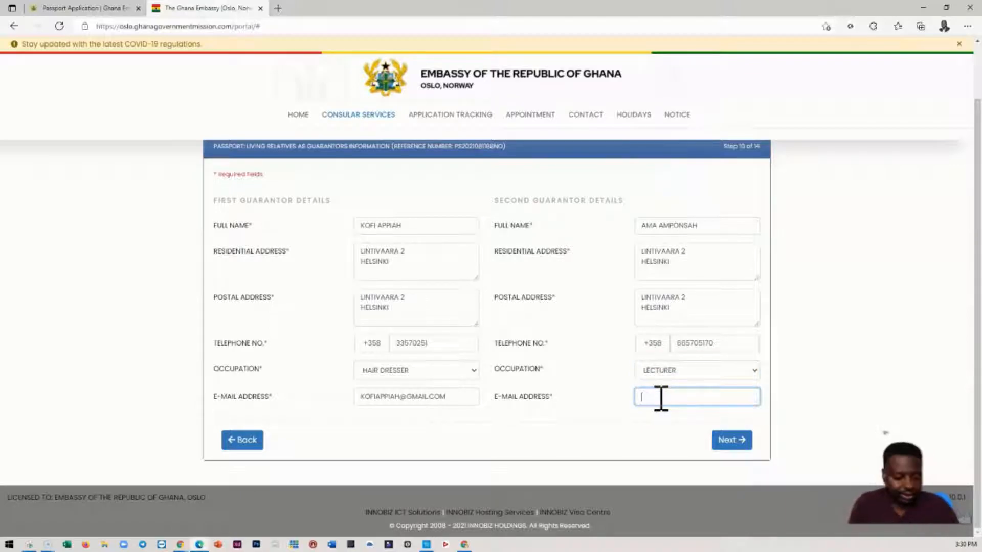
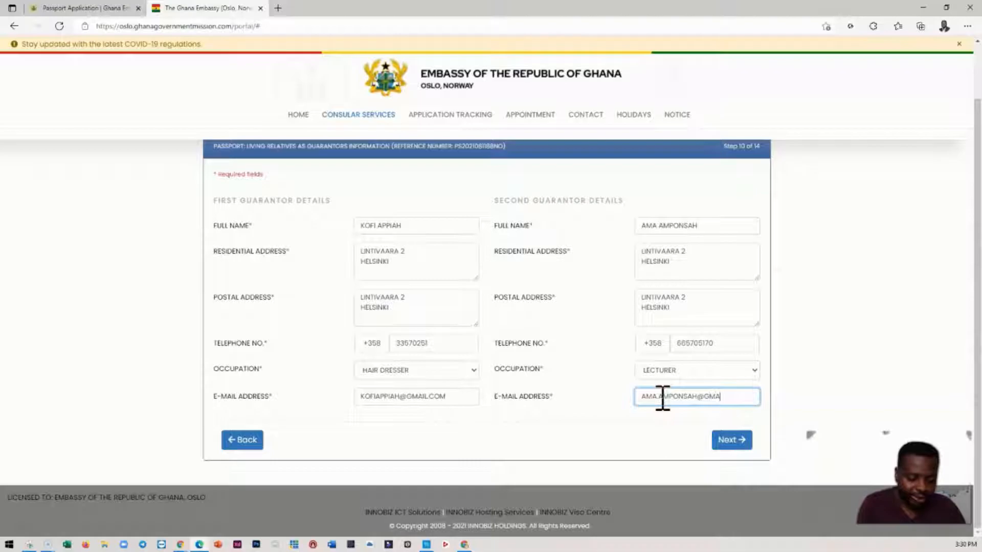
pyautogui.click(730, 440)
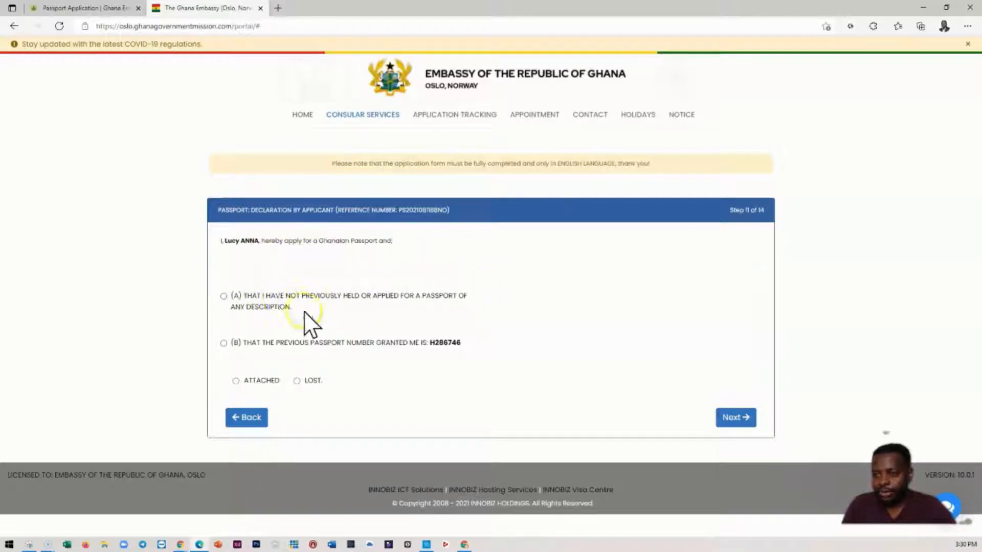
# - Declare the previously granted passport as attached and continue past the blank consent page to the witness information
pyautogui.click(225, 343)
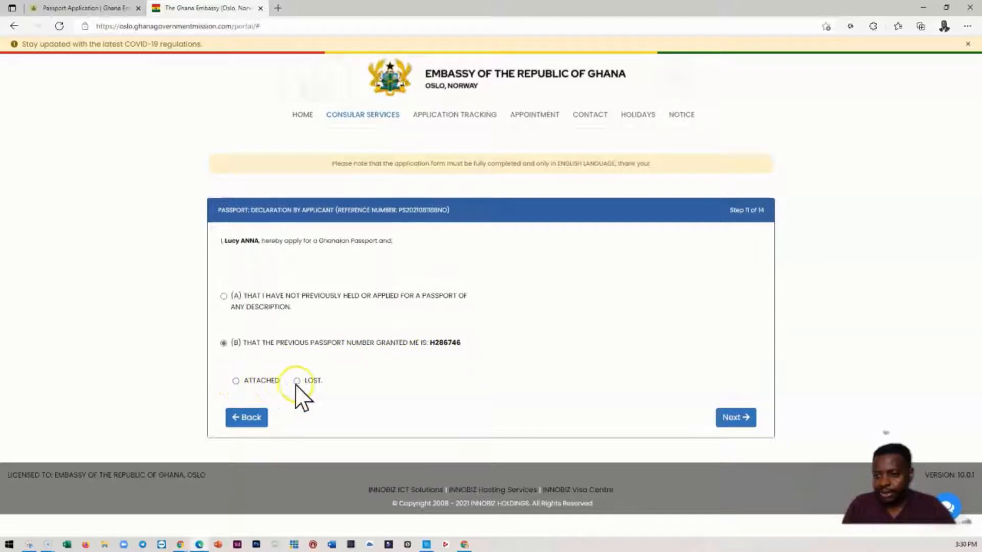
pyautogui.click(237, 382)
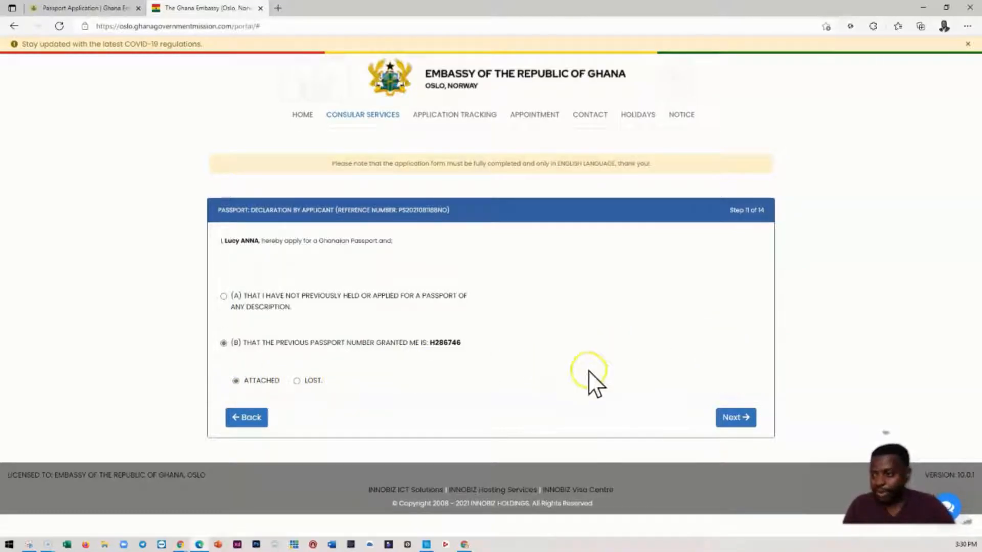
pyautogui.click(740, 419)
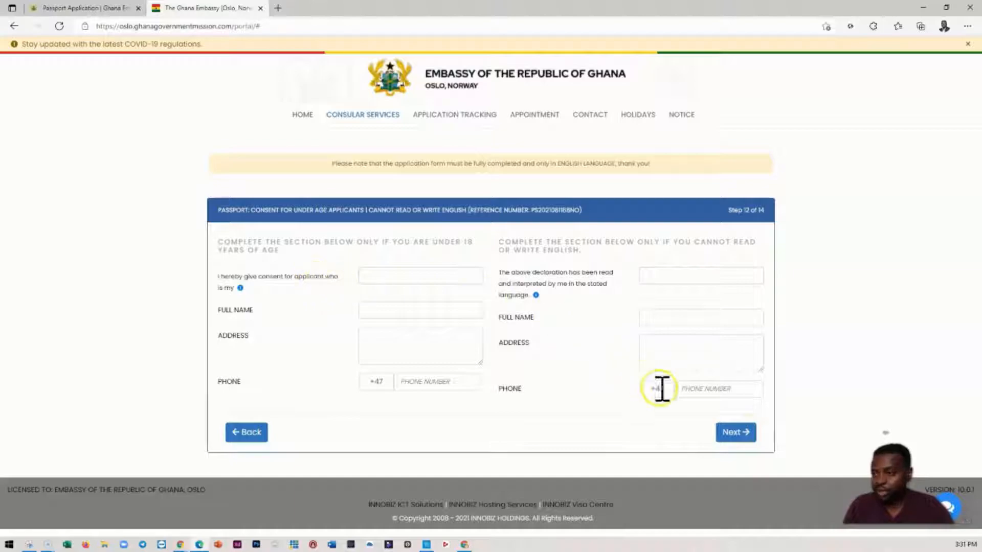
pyautogui.click(731, 432)
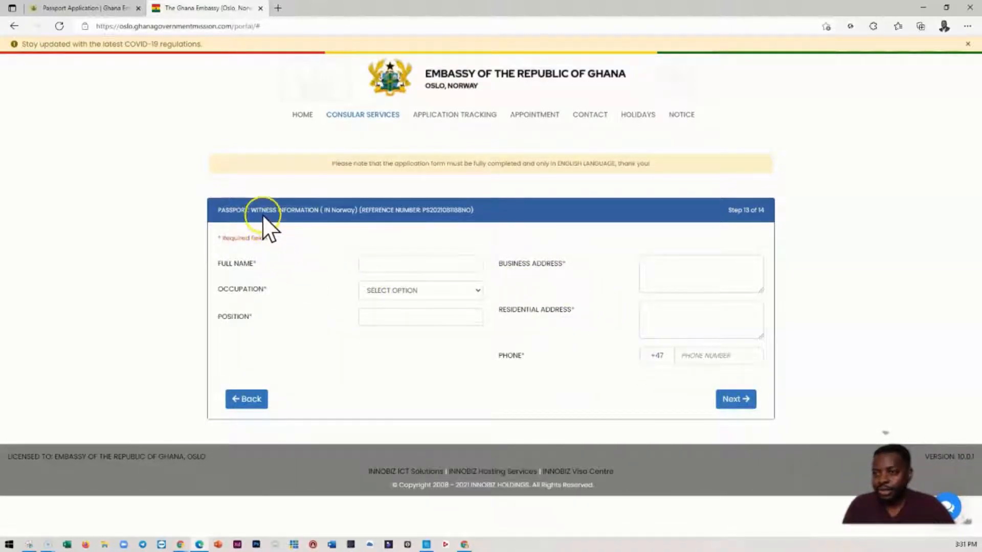
# - Set the witness's occupation to Senior Clergyman / Woman
pyautogui.click(368, 264)
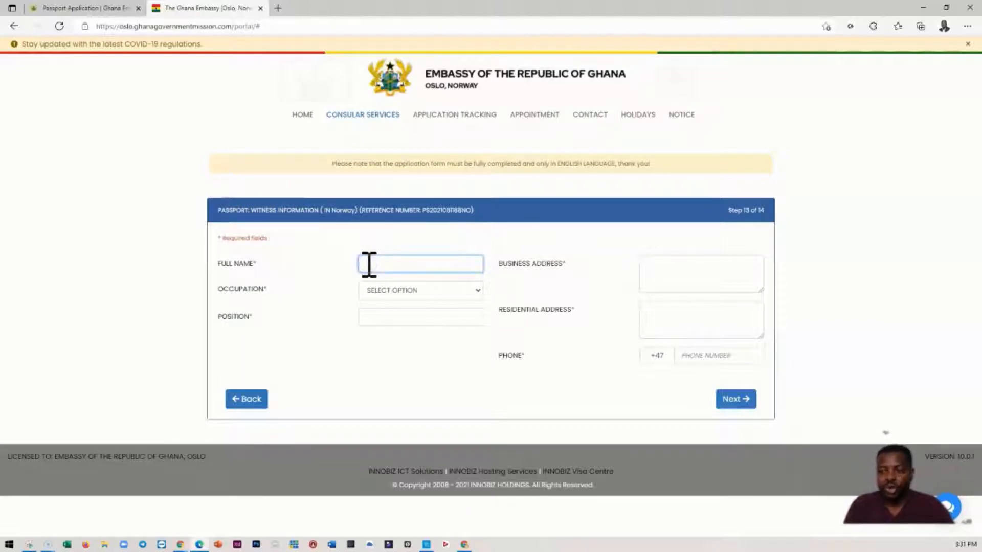
pyautogui.click(425, 290)
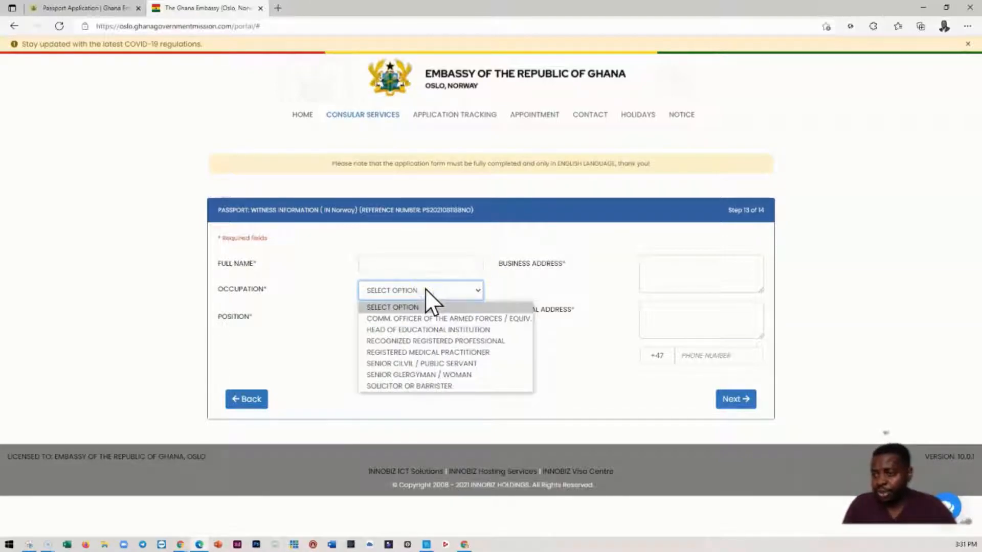
pyautogui.click(412, 379)
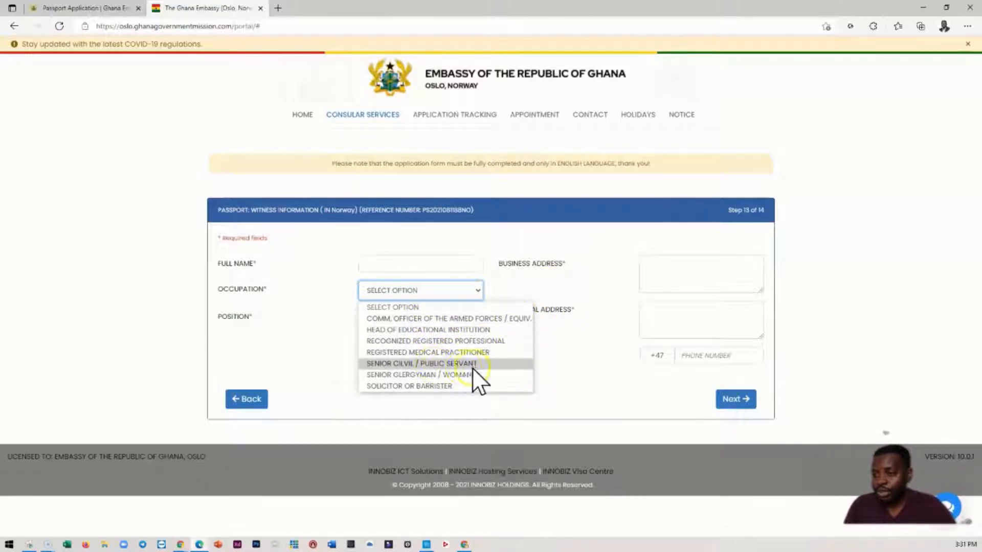
pyautogui.click(453, 374)
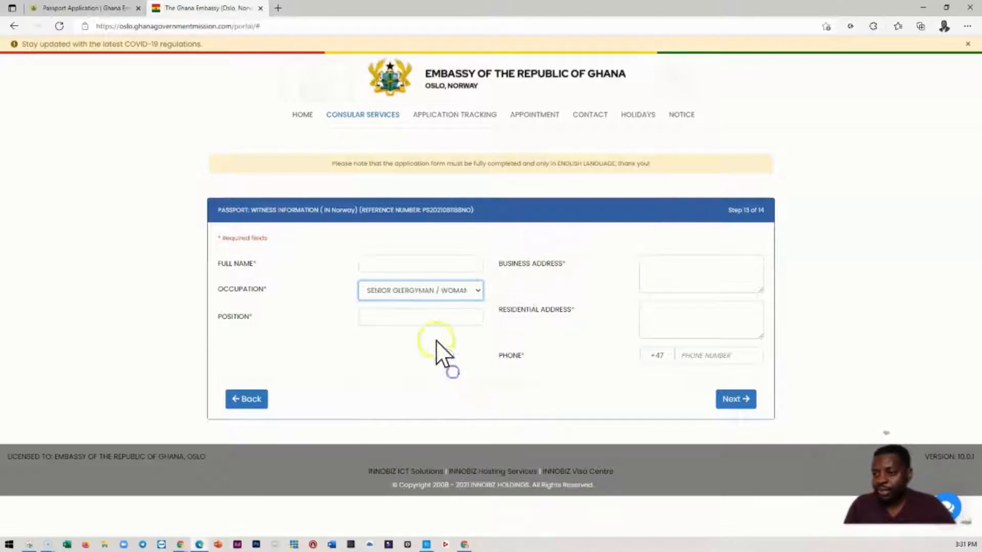
# - Enter the witness's full name
pyautogui.click(406, 263)
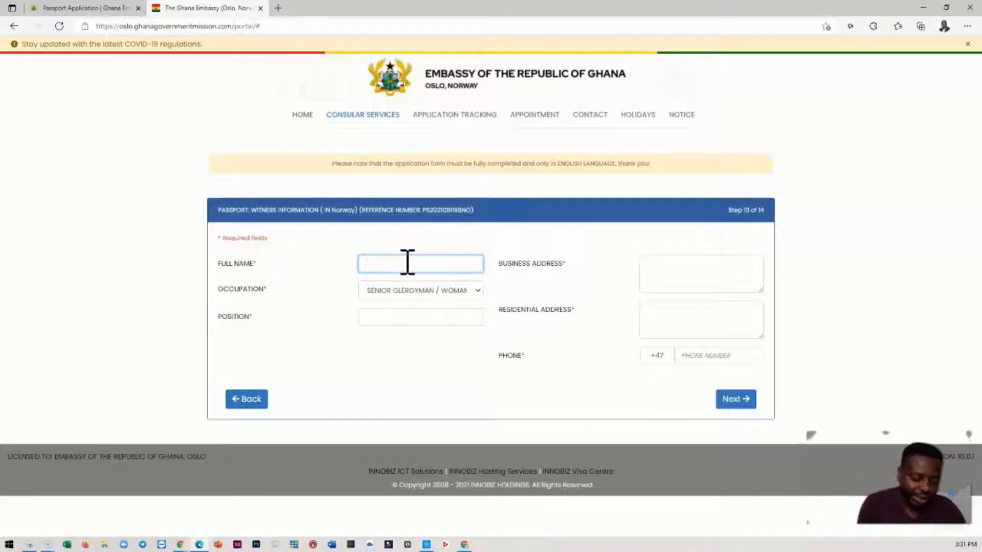
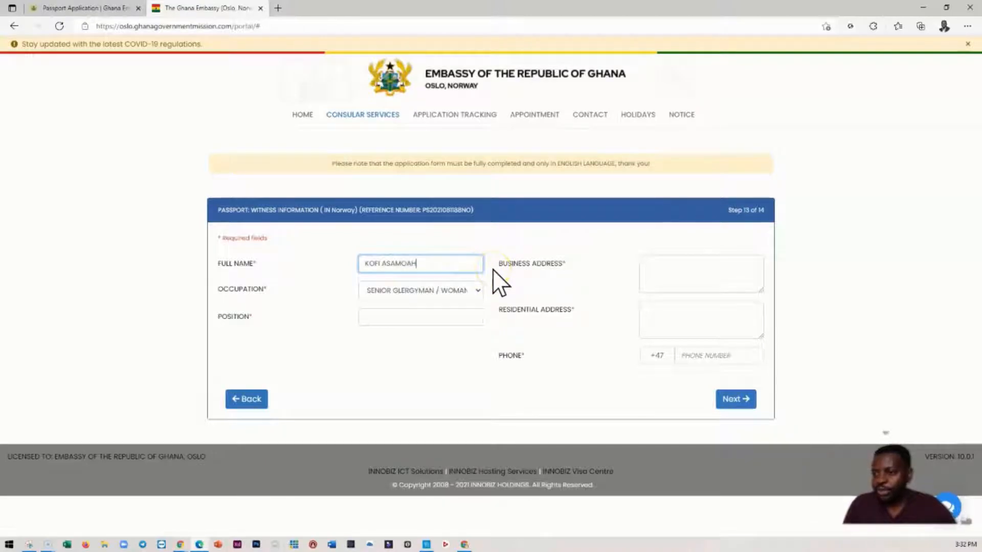
# - Reuse the copied guarantor address as the witness's business address and set their position to Lecturer
pyautogui.click(660, 270)
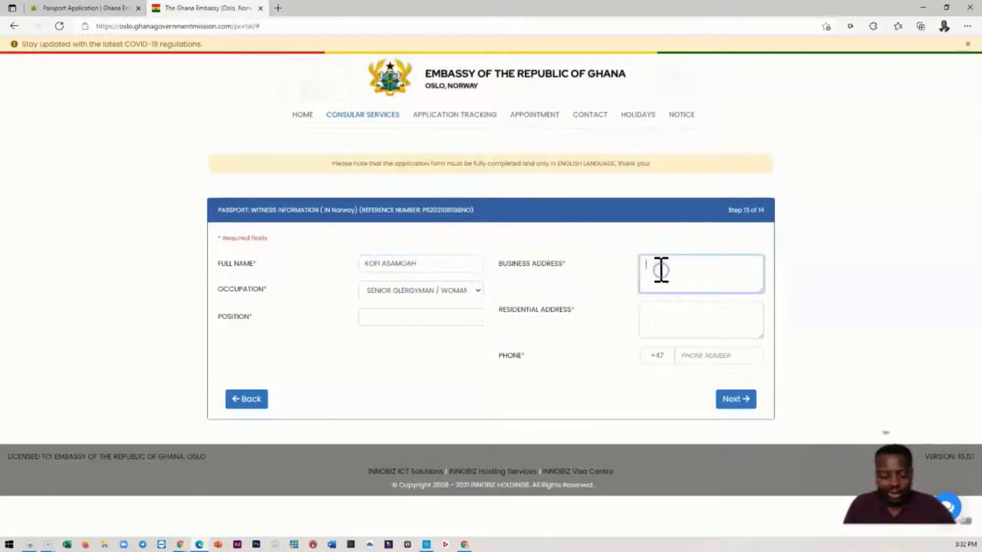
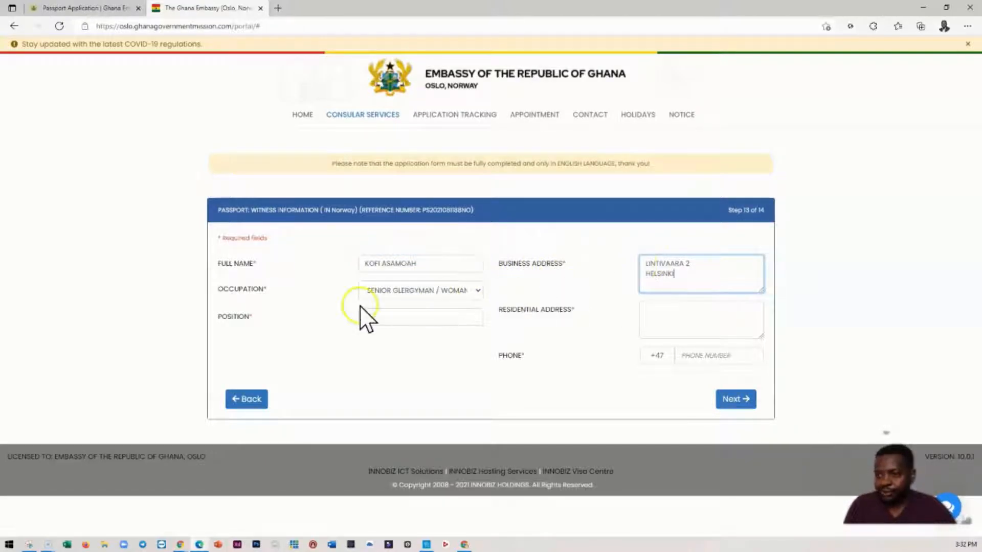
pyautogui.click(392, 321)
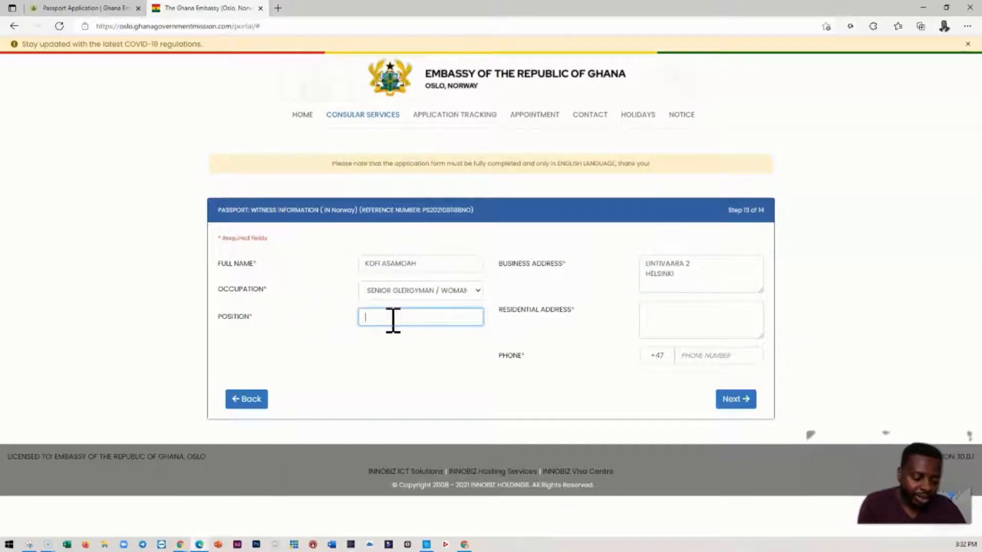
pyautogui.write('LECTURER')
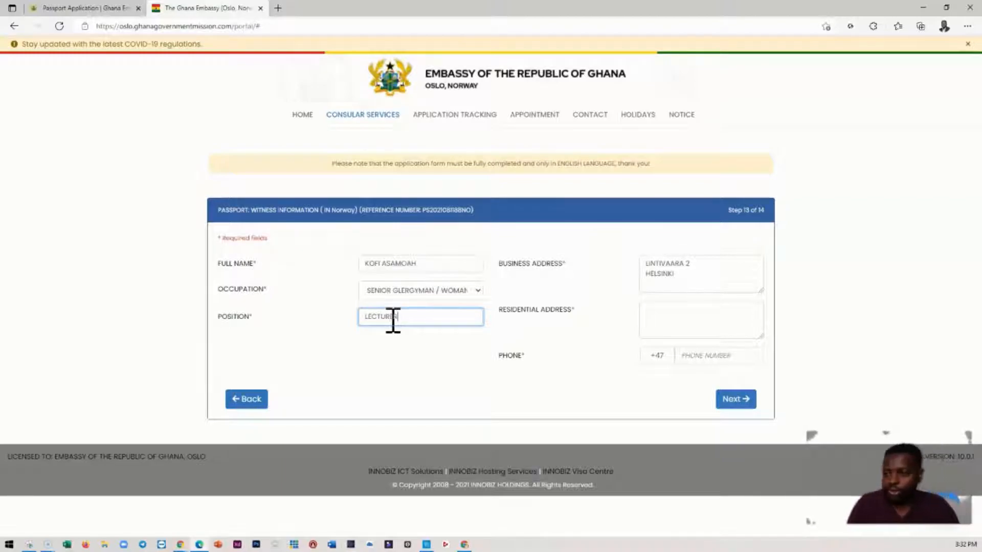
# - Fill in the witness's residential address with a copy of their business address
pyautogui.click(653, 314)
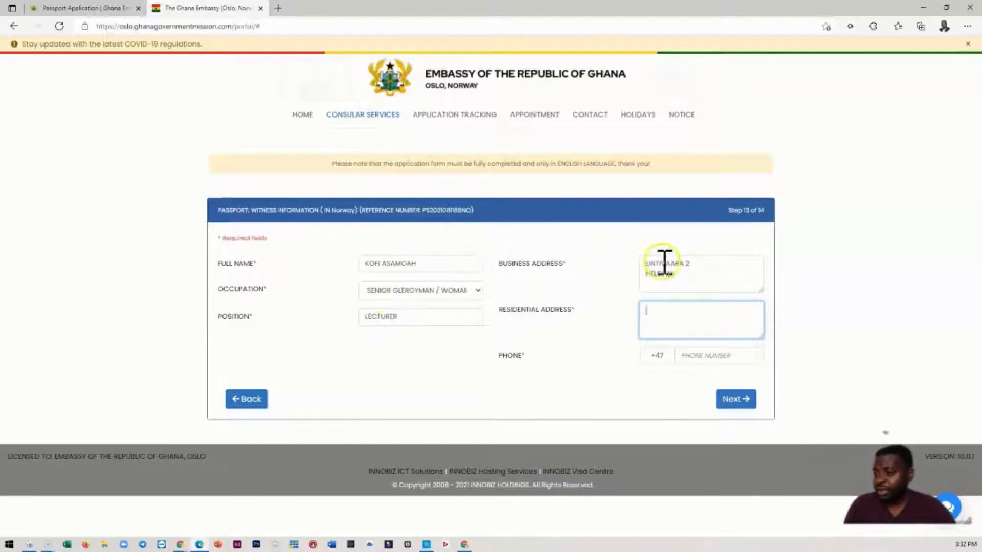
pyautogui.moveTo(681, 271); pyautogui.dragTo(652, 265)
pyautogui.hotkey('ctrl', 'c')
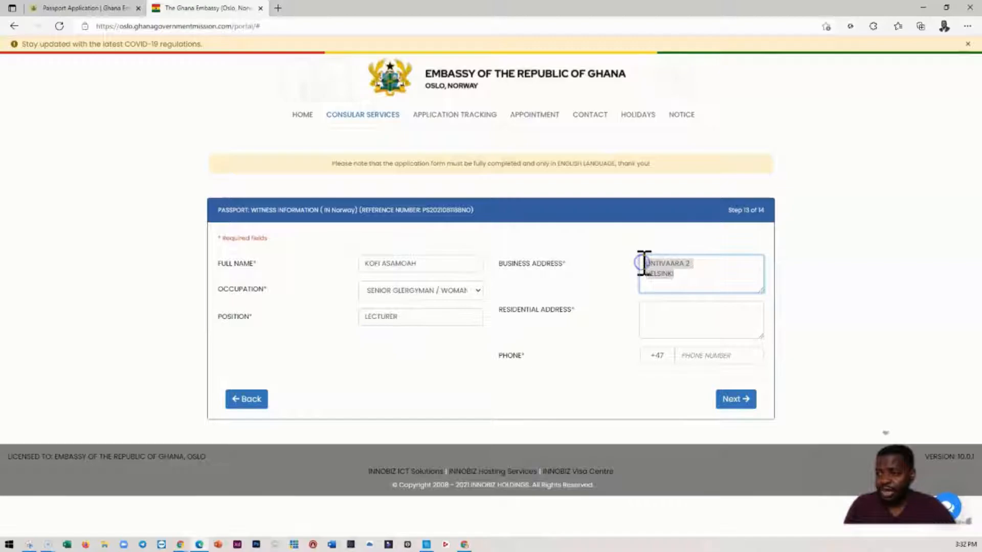
pyautogui.click(665, 319)
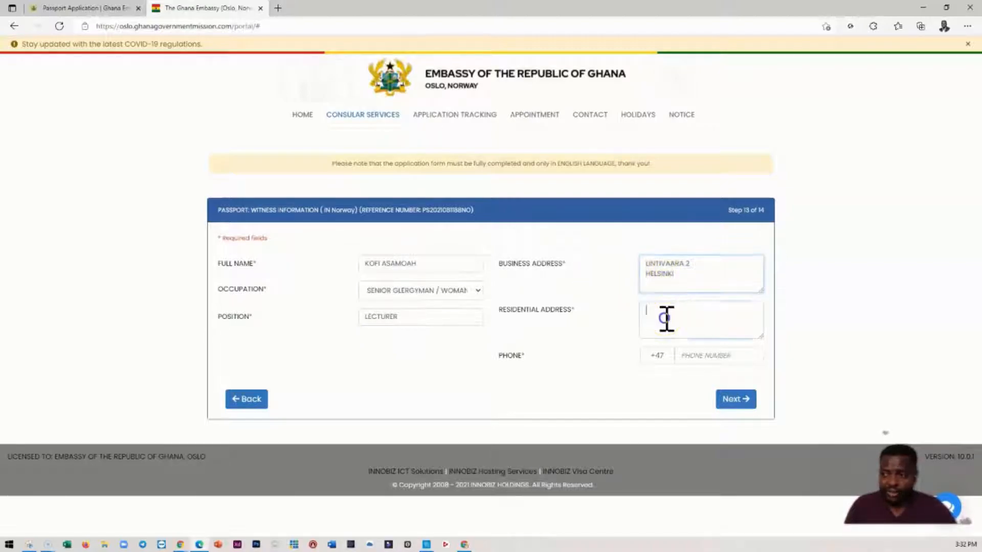
pyautogui.hotkey('ctrl', 'v')
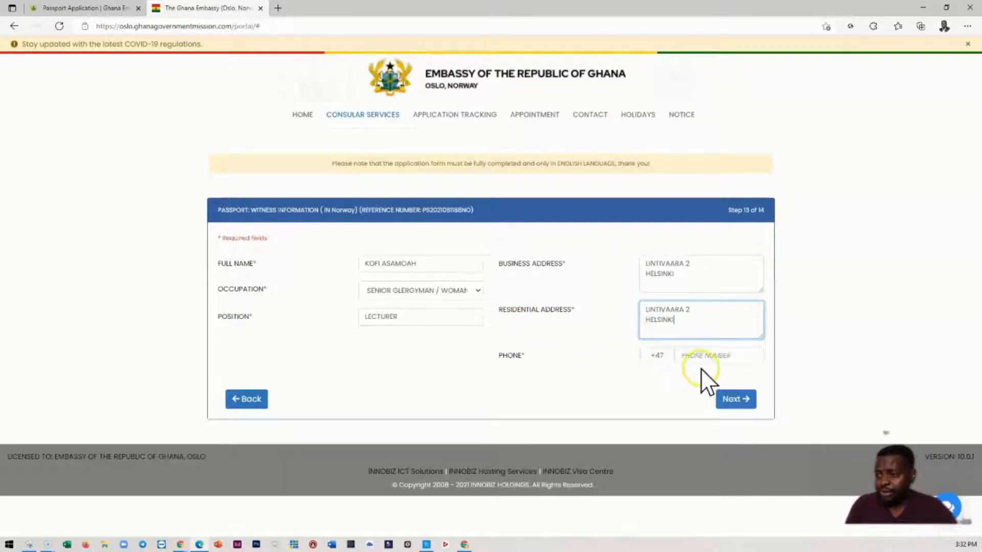
# - Set the witness's phone country code to Finland (+358), enter their phone number and continue to the application declaration
pyautogui.click(687, 358)
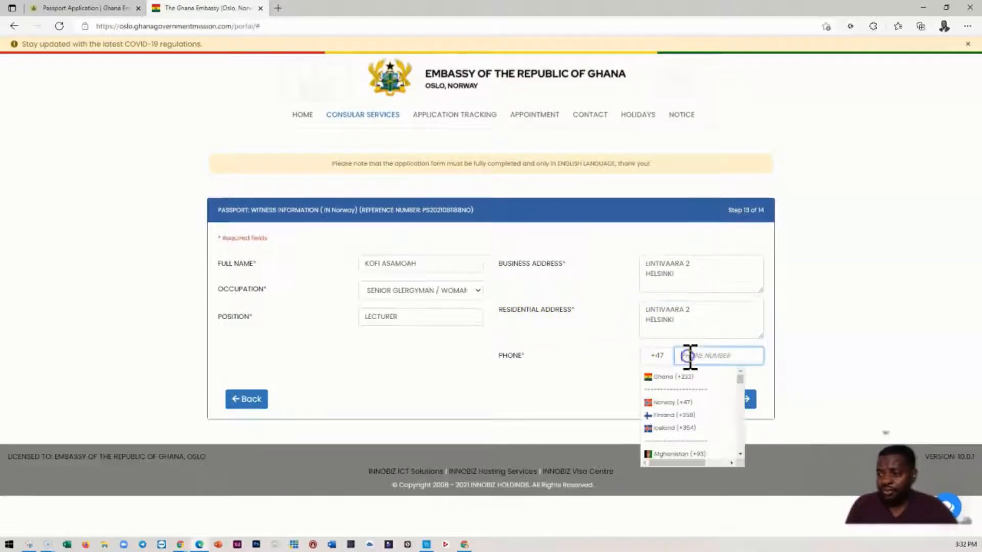
pyautogui.click(667, 415)
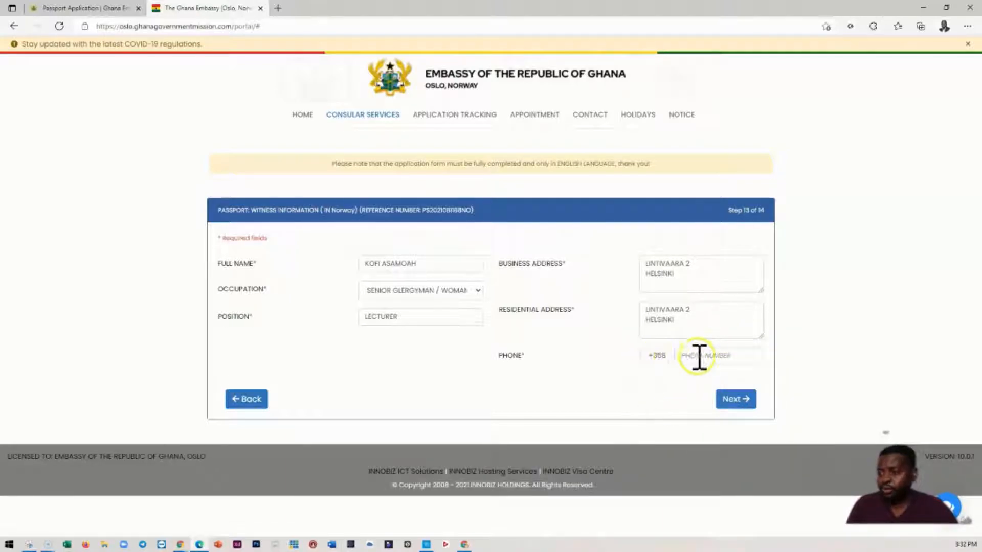
pyautogui.click(699, 355)
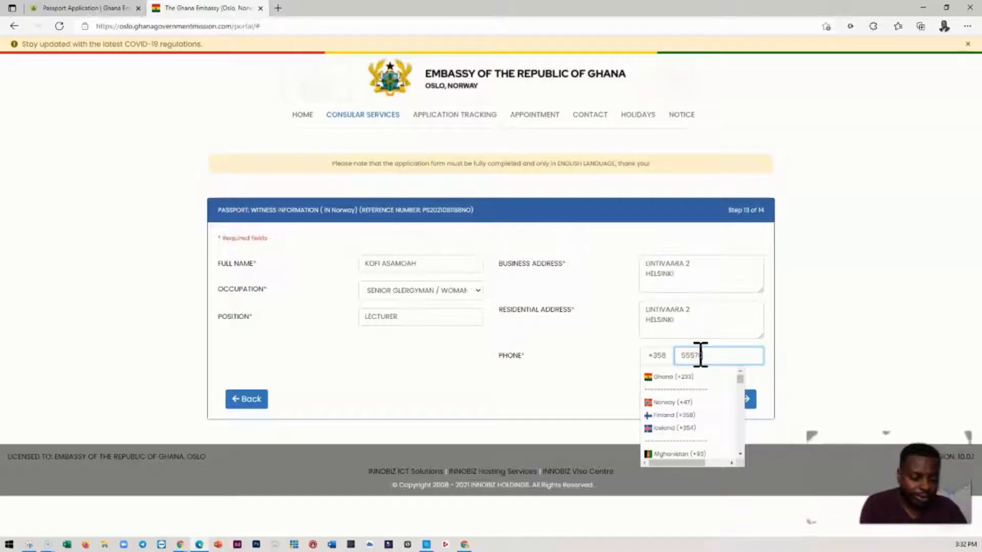
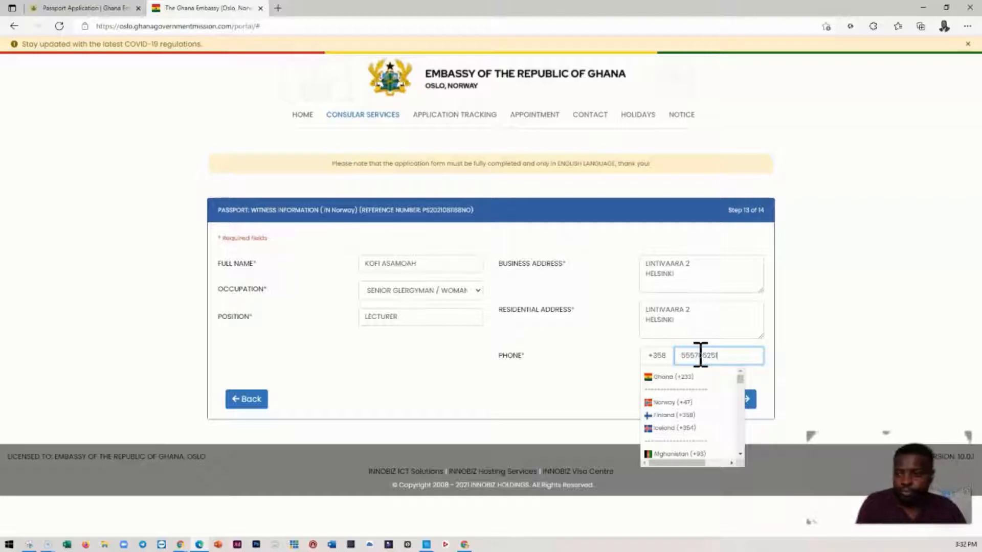
pyautogui.click(793, 330)
pyautogui.click(755, 397)
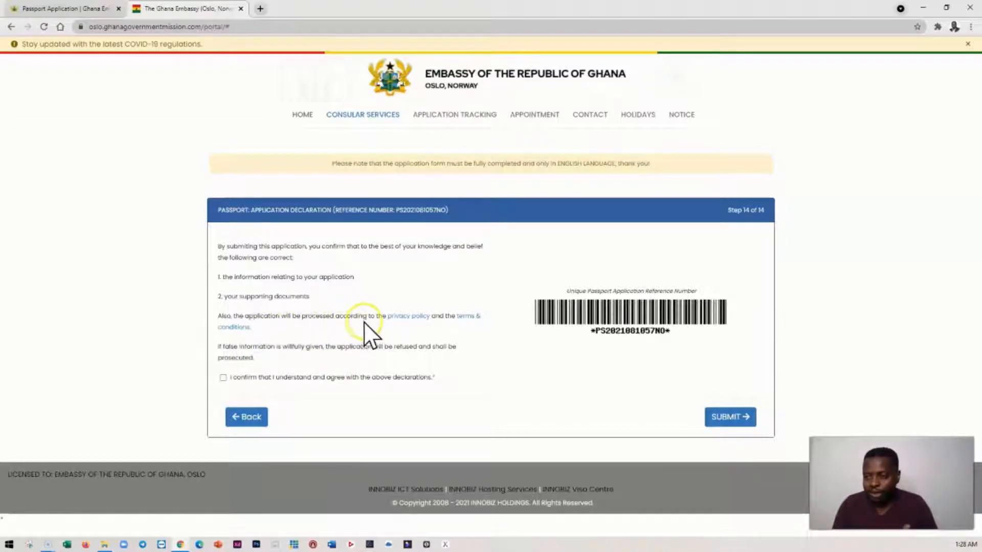
# - Open the privacy policy linked in the declaration and look through the page it leads to
pyautogui.click(405, 316)
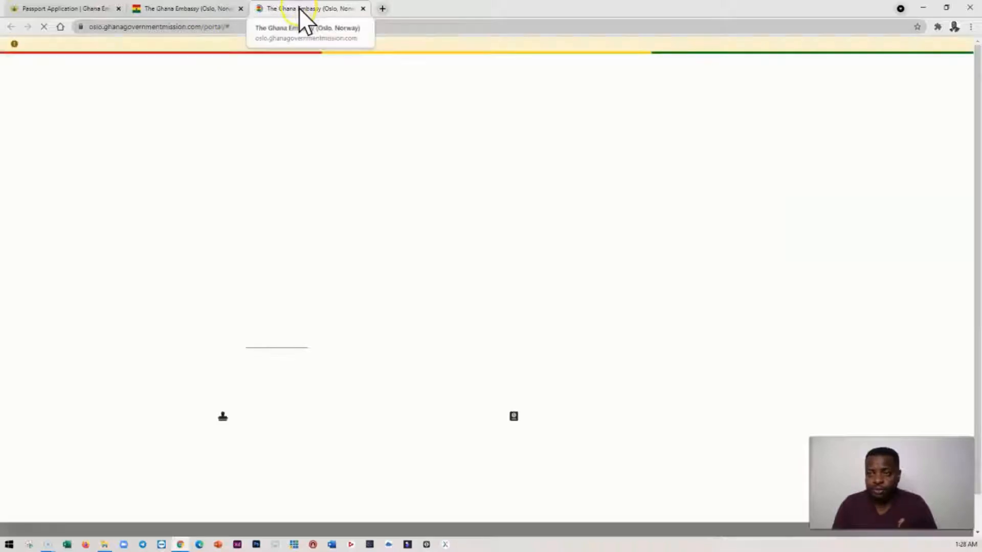
pyautogui.scroll(-8, 514, 378)
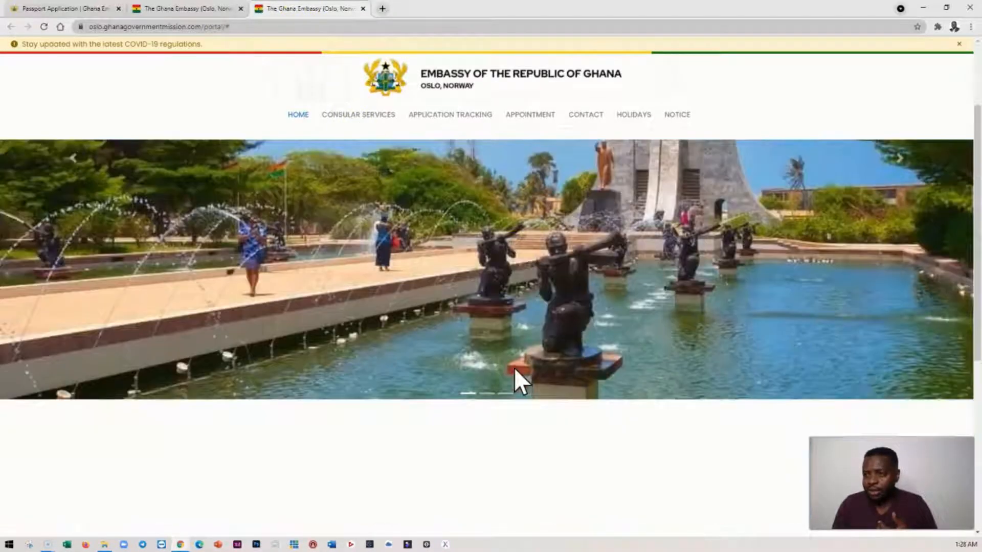
pyautogui.scroll(3, 522, 381)
pyautogui.scroll(4, 515, 369)
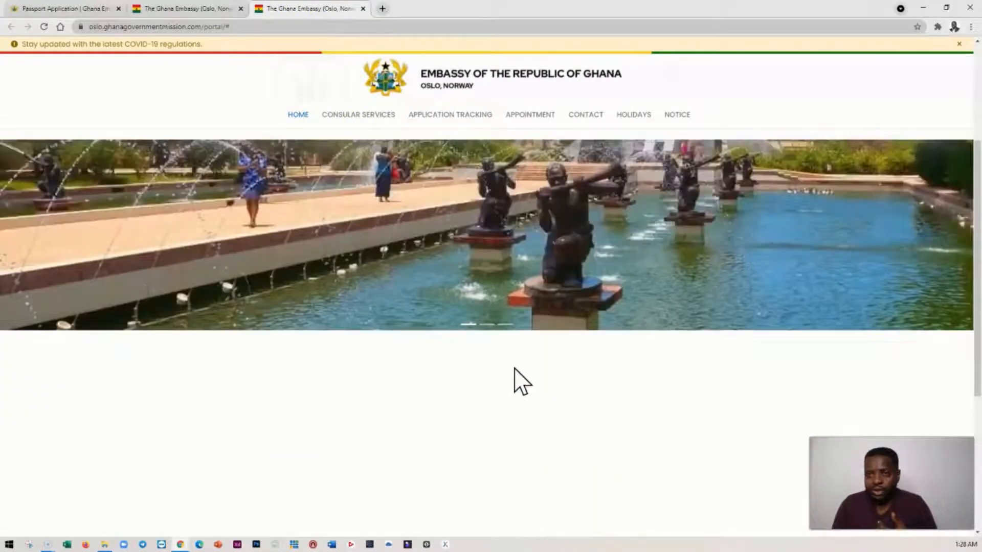
pyautogui.scroll(-7, 514, 368)
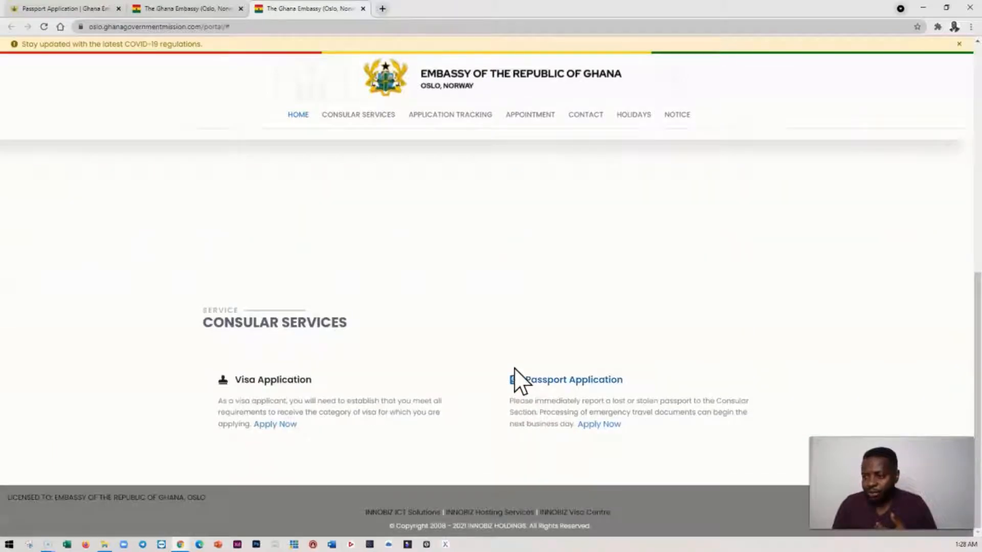
pyautogui.scroll(5, 515, 369)
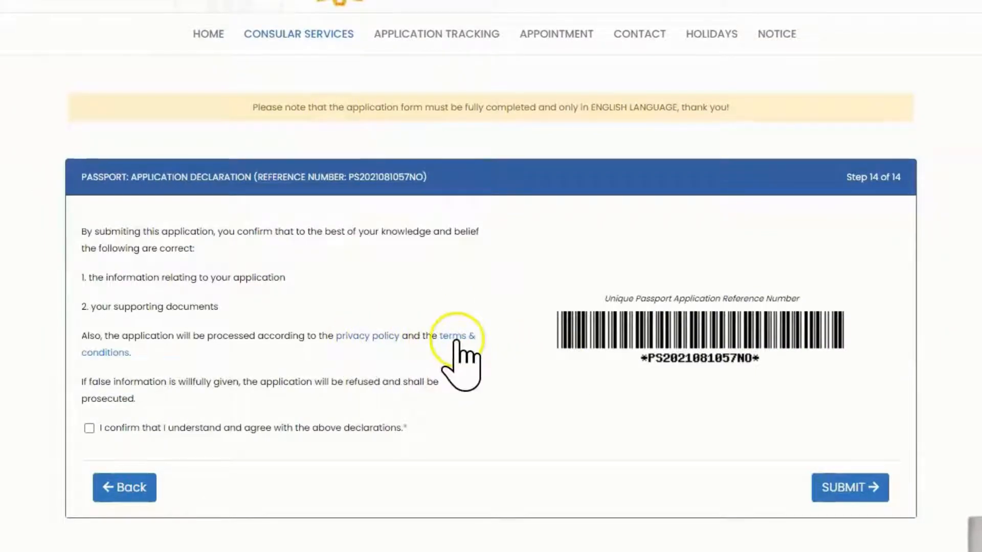
# - Open the terms & conditions linked in the declaration, look through that page and return to the declaration
pyautogui.click(454, 337)
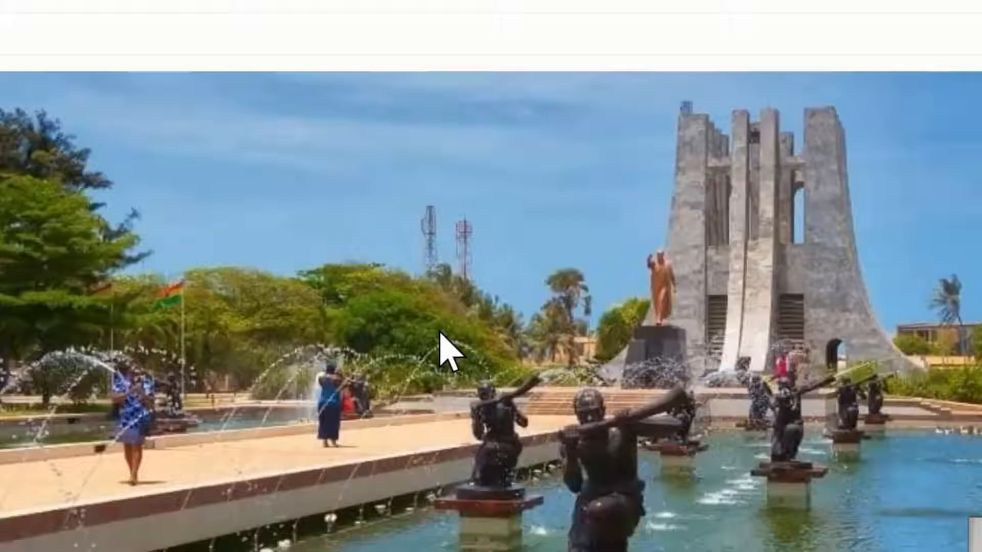
pyautogui.scroll(-5, 438, 353)
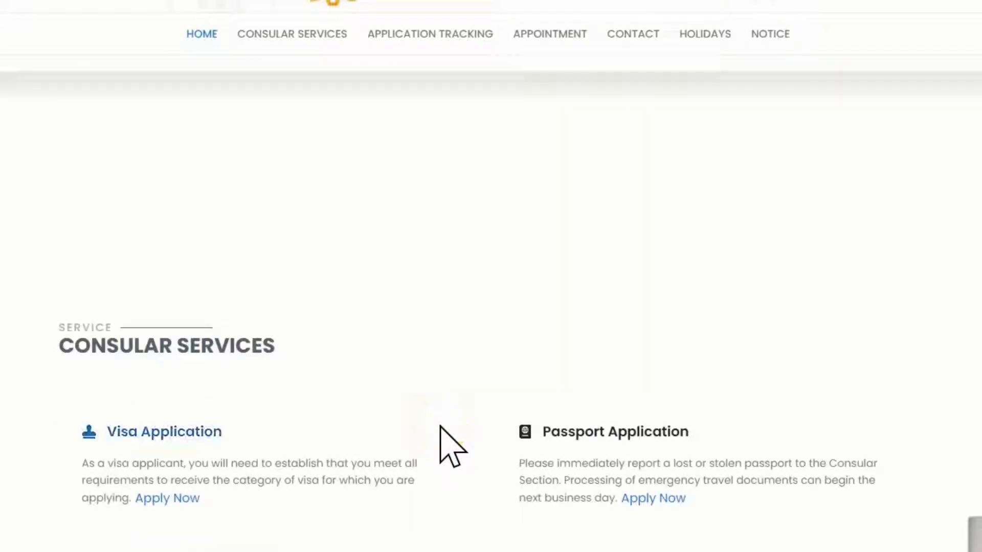
pyautogui.scroll(4, 439, 424)
pyautogui.scroll(5, 438, 420)
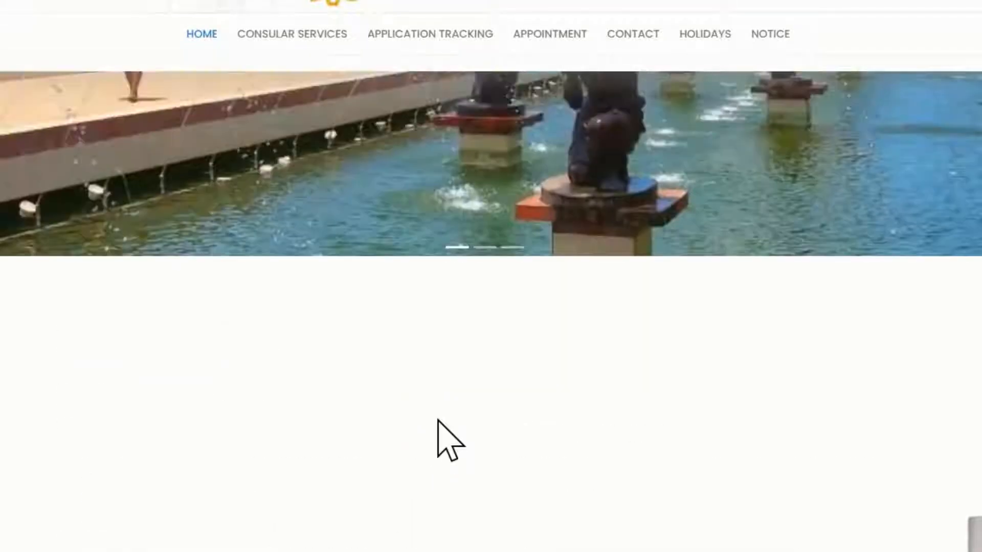
pyautogui.scroll(-2, 438, 420)
pyautogui.scroll(-6, 438, 421)
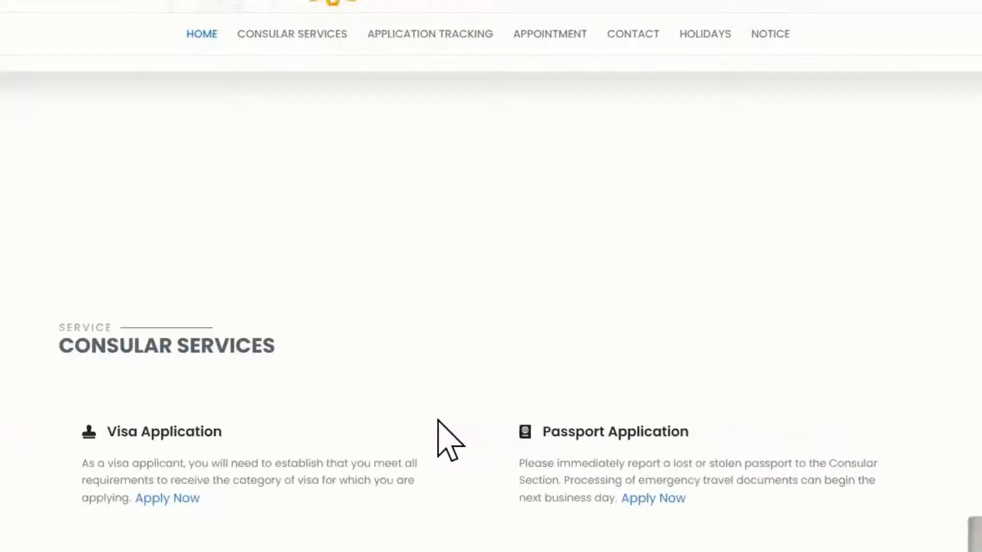
pyautogui.click(511, 411)
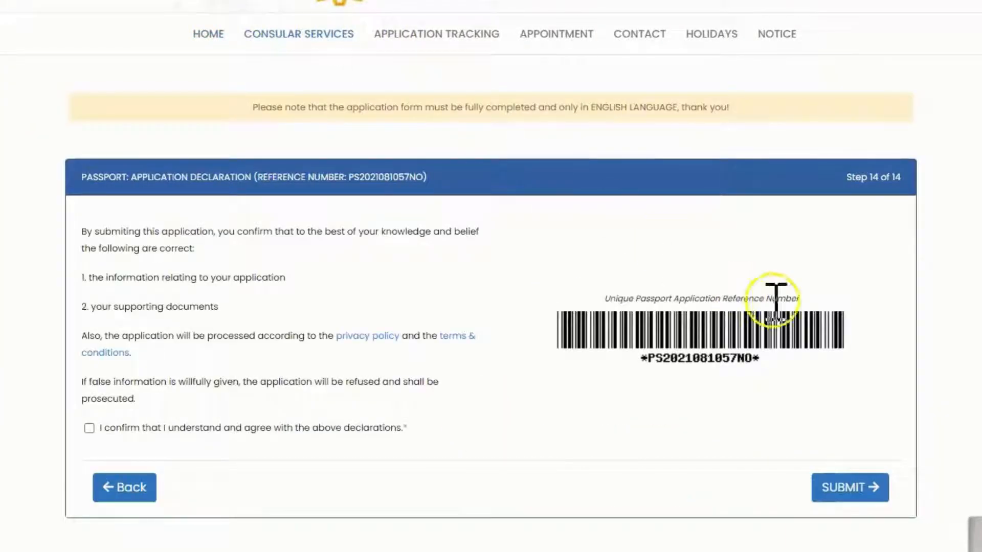
# - Confirm understanding of and agreement with the declarations and submit the passport application
pyautogui.click(89, 428)
pyautogui.click(863, 491)
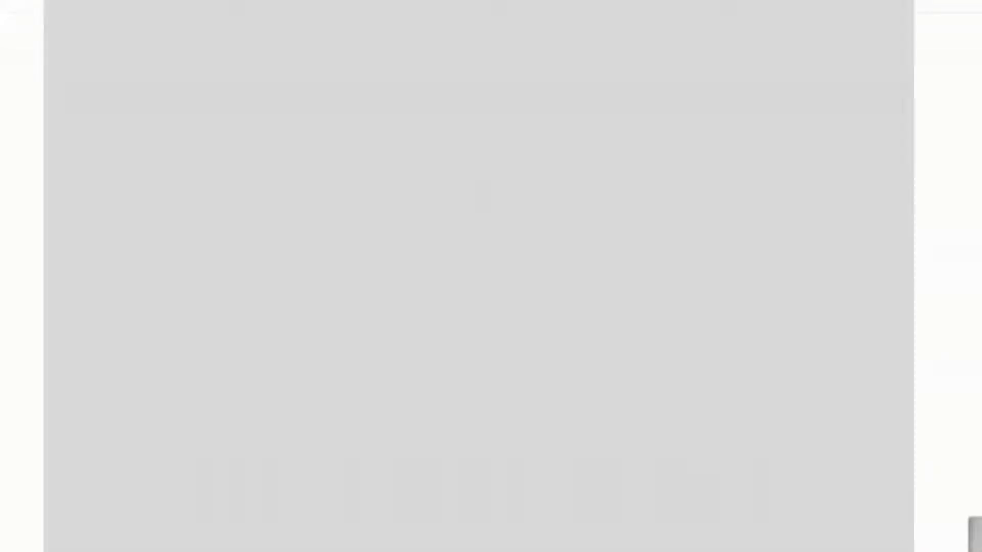
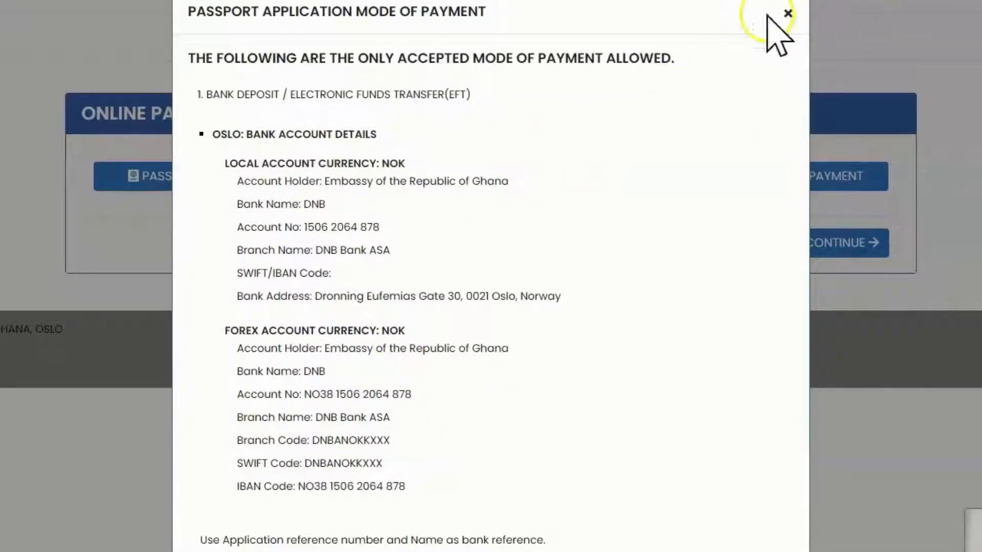
# - Close the mode of payment details, open the passport application fees, check the charge for a normal 32-page renewal and close the fee list
pyautogui.click(787, 14)
pyautogui.click(593, 186)
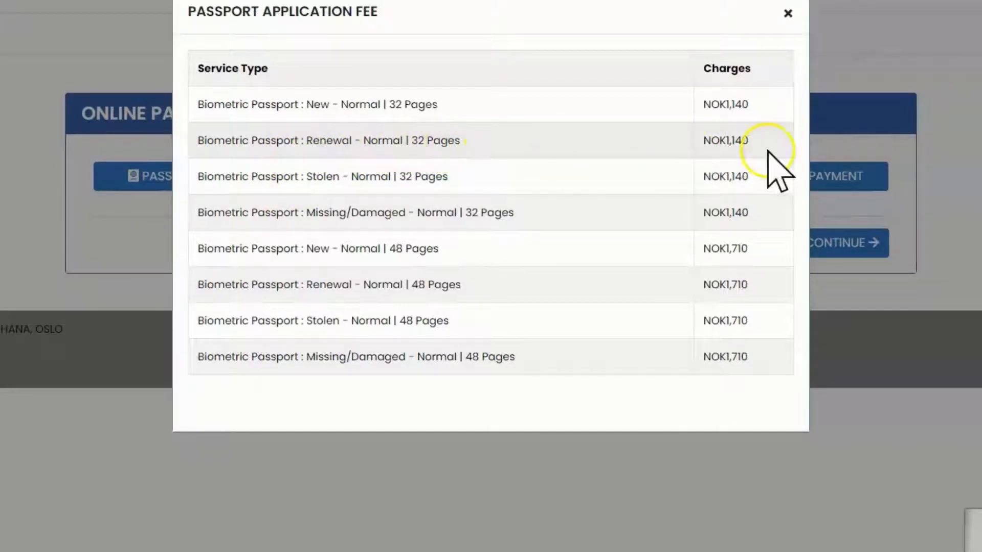
pyautogui.click(740, 141)
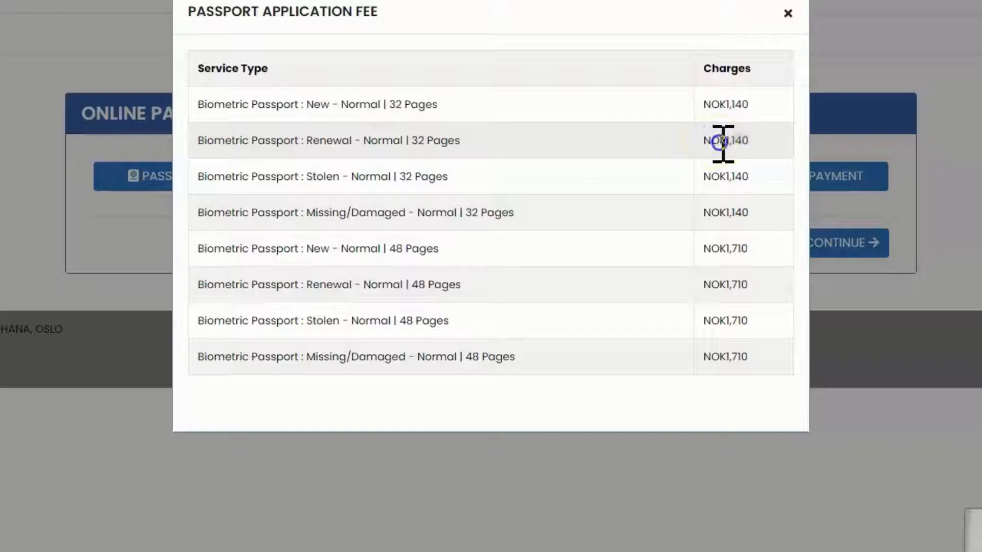
pyautogui.moveTo(754, 142); pyautogui.dragTo(703, 139)
pyautogui.click(731, 141)
pyautogui.click(749, 140)
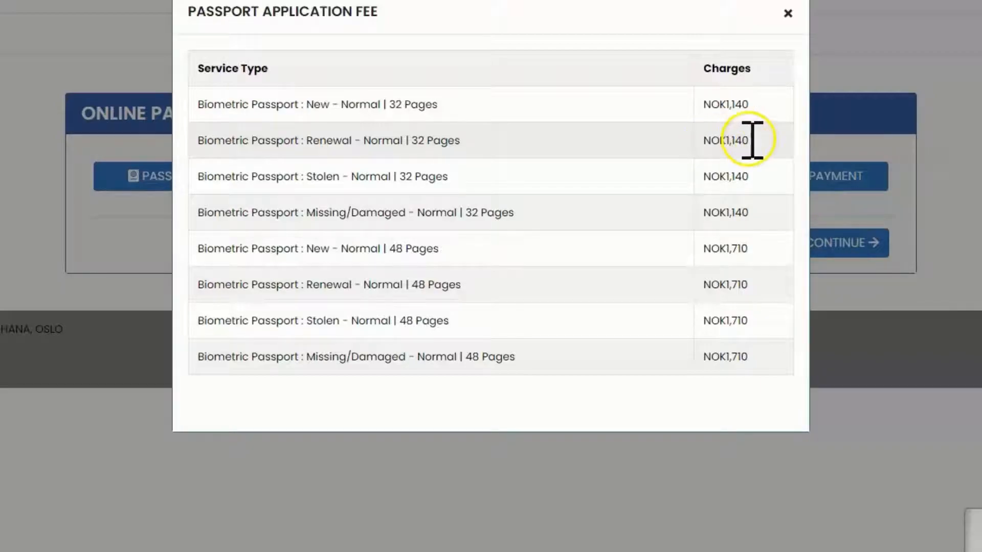
pyautogui.click(726, 140)
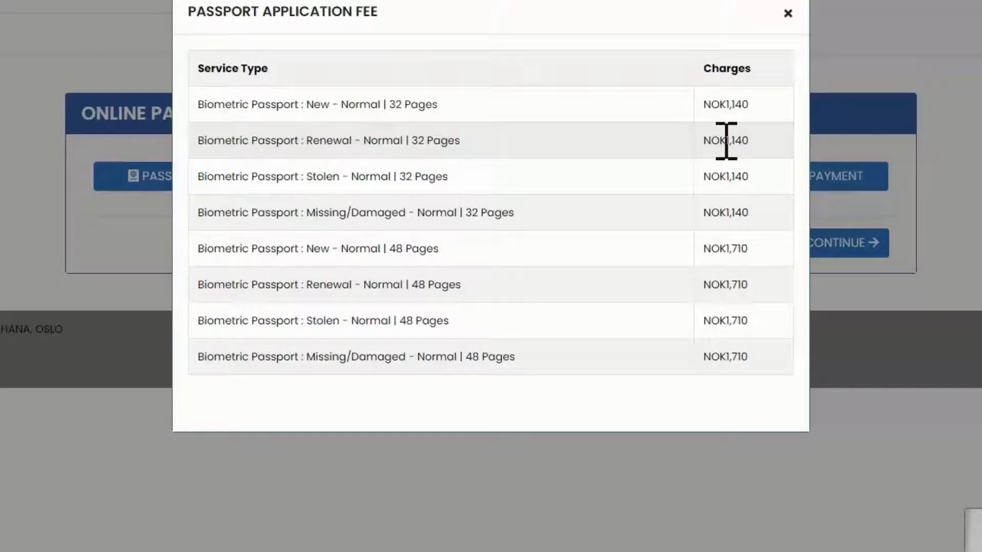
pyautogui.moveTo(707, 144); pyautogui.dragTo(764, 145)
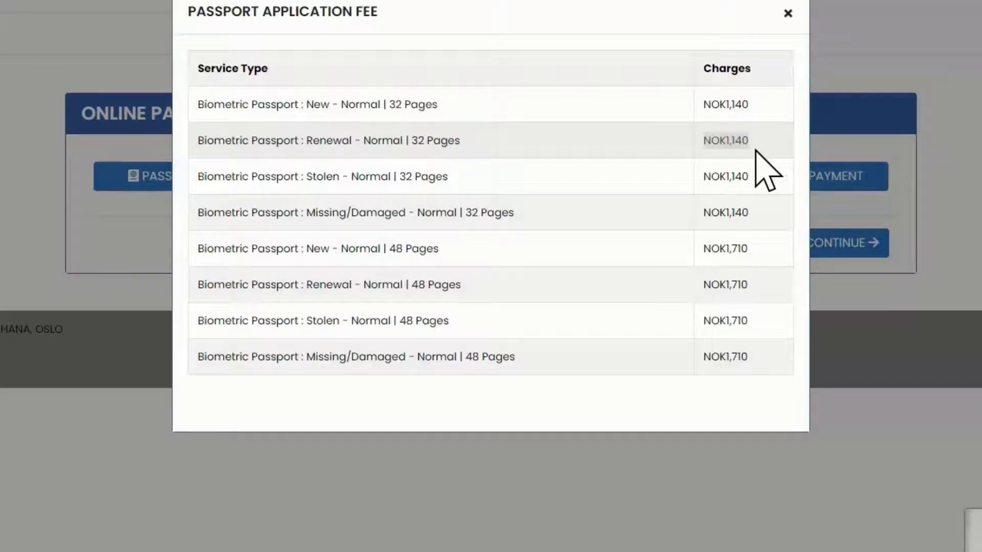
pyautogui.click(711, 142)
pyautogui.click(711, 142)
pyautogui.moveTo(706, 141); pyautogui.dragTo(761, 141)
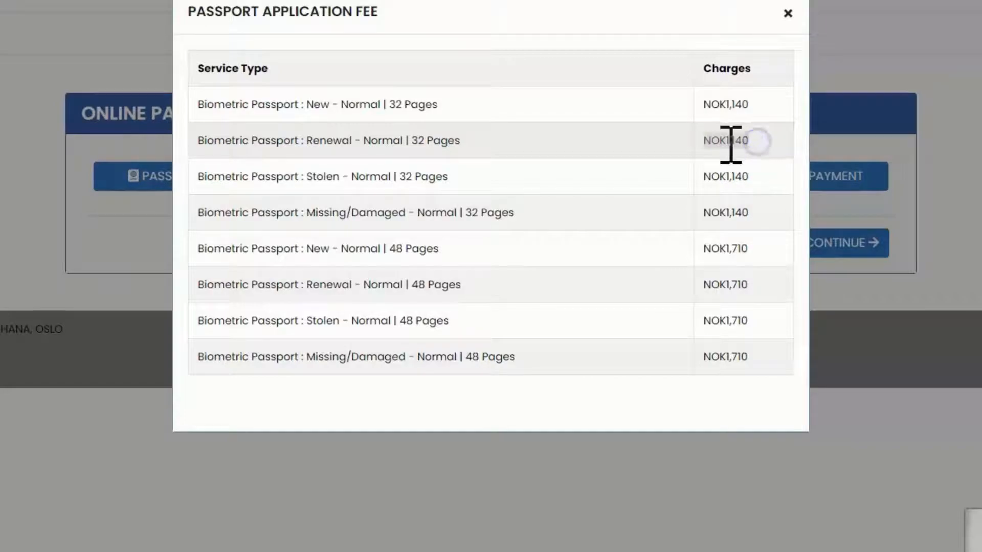
pyautogui.click(747, 143)
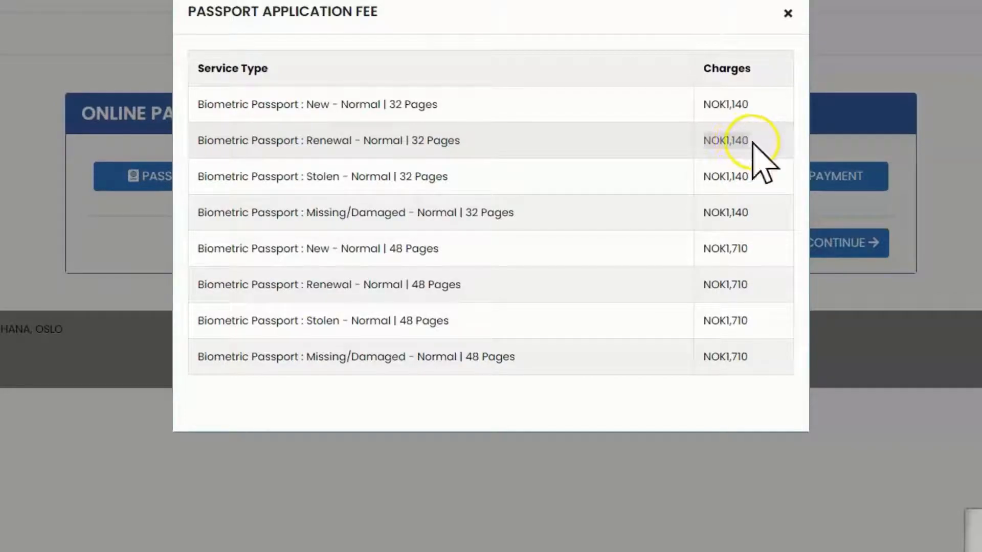
pyautogui.moveTo(732, 140); pyautogui.dragTo(742, 139)
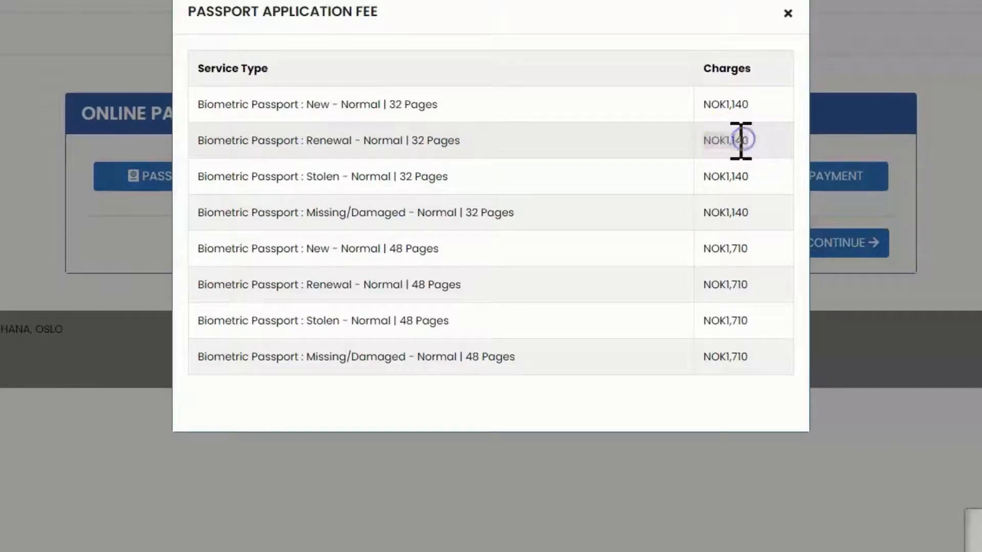
pyautogui.click(741, 141)
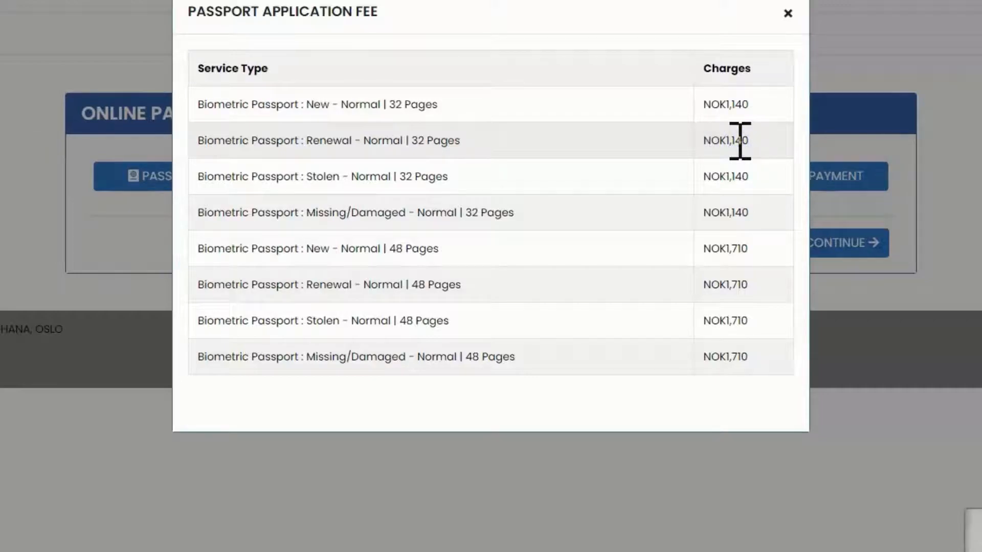
pyautogui.click(118, 475)
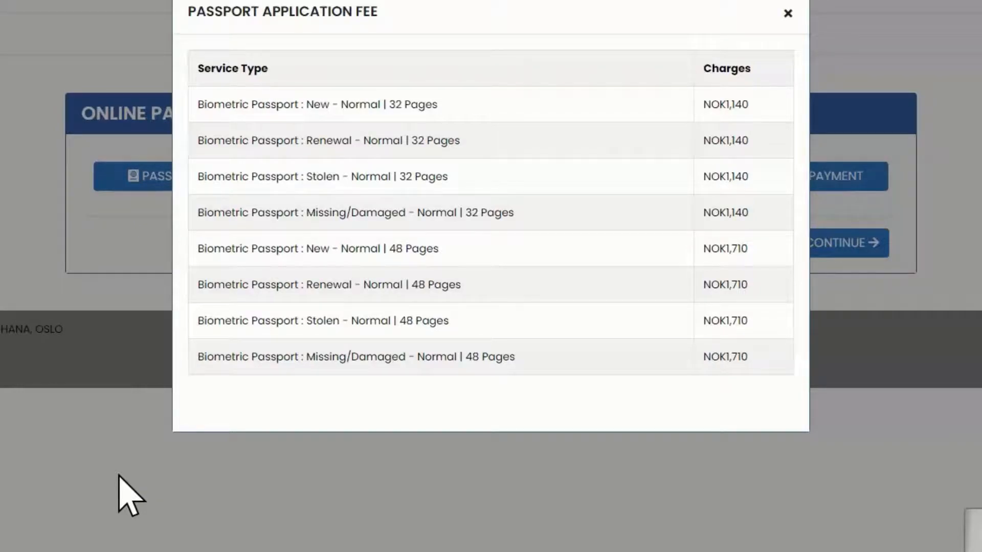
pyautogui.click(788, 14)
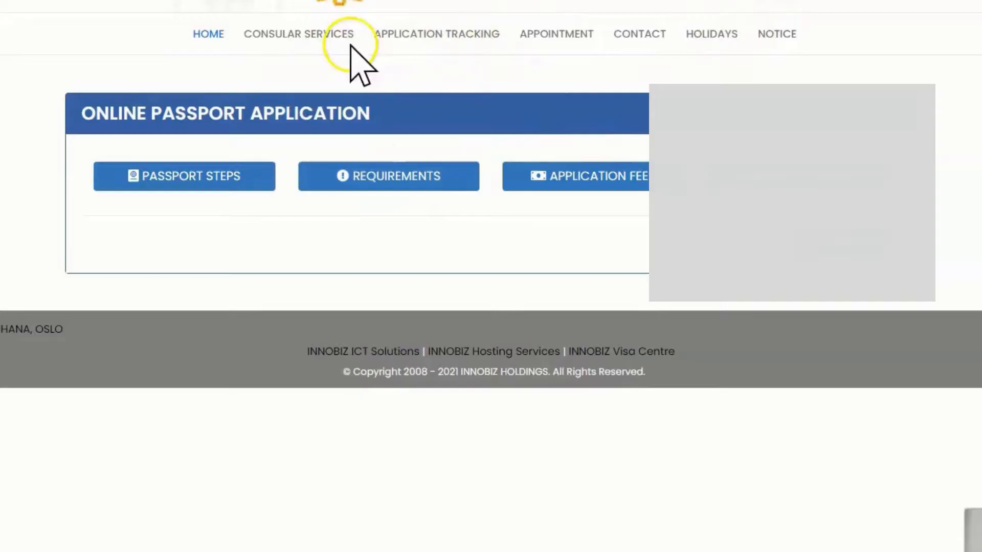
# - Submit the form on the application tracking page and print the updated appointment booking
pyautogui.click(430, 36)
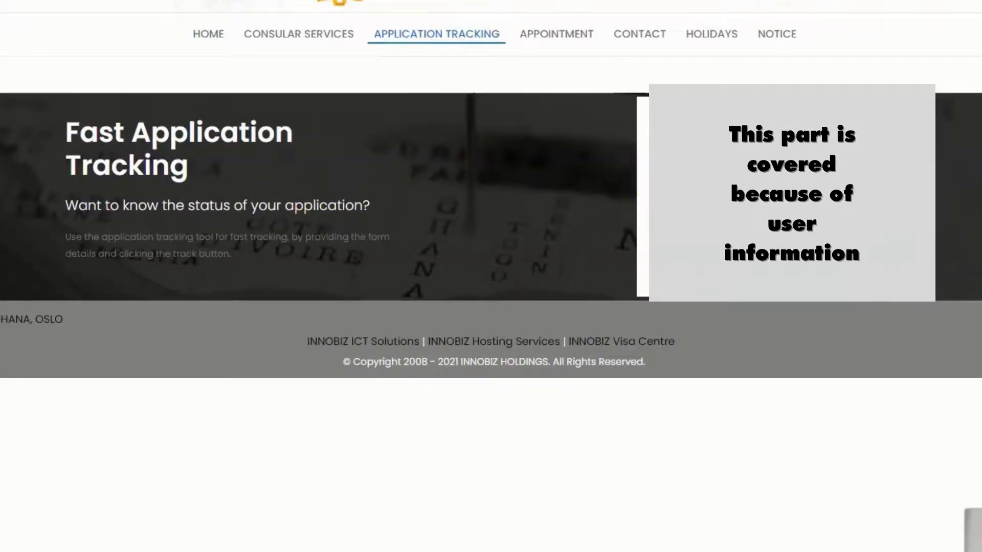
pyautogui.click(801, 281)
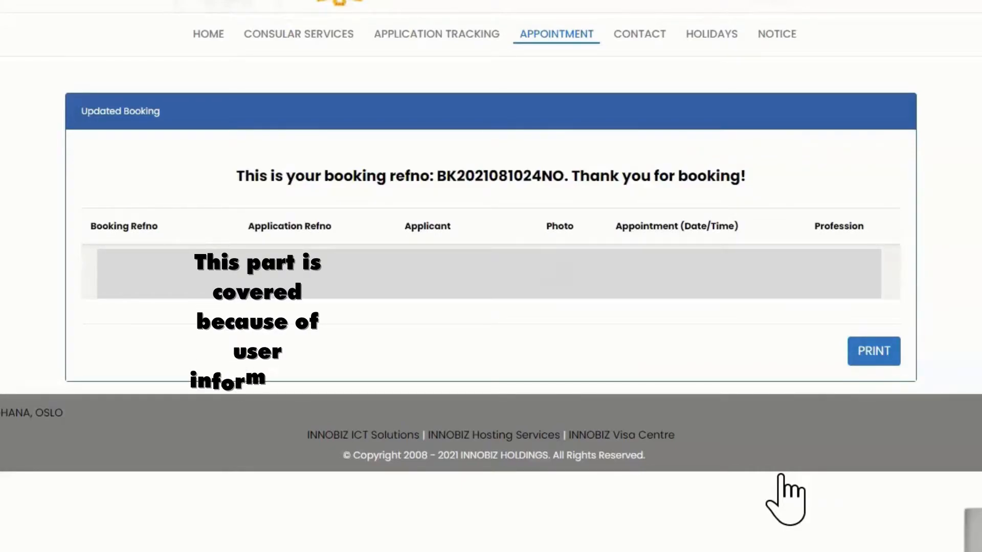
pyautogui.click(870, 348)
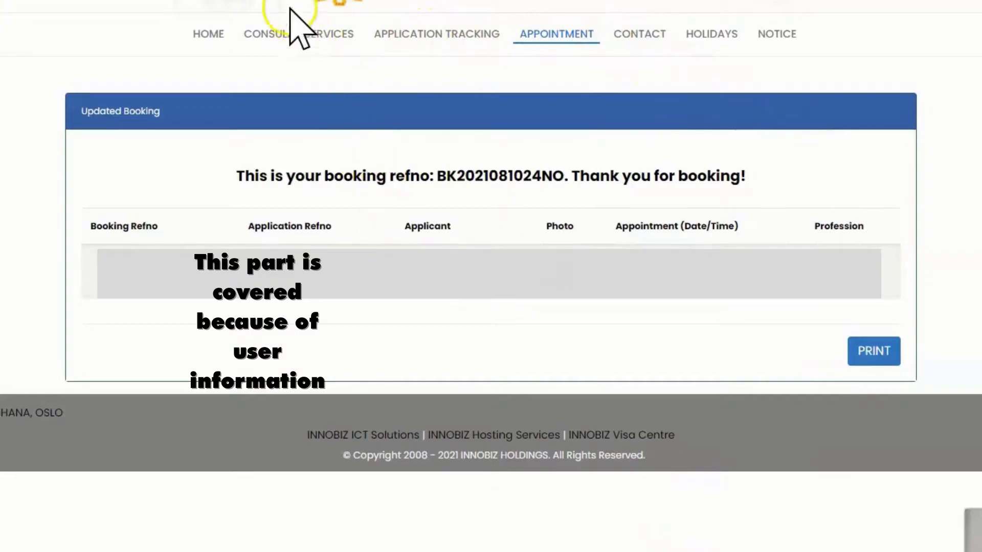
pyautogui.click(400, 40)
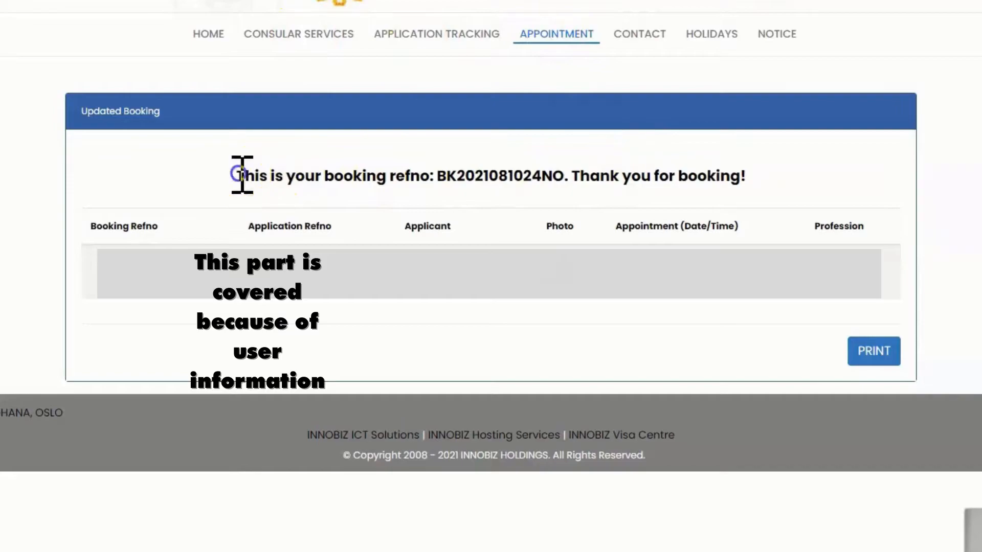
# - Check the booking reference line on the appointment confirmation and open the consular services page
pyautogui.moveTo(237, 175); pyautogui.dragTo(772, 186)
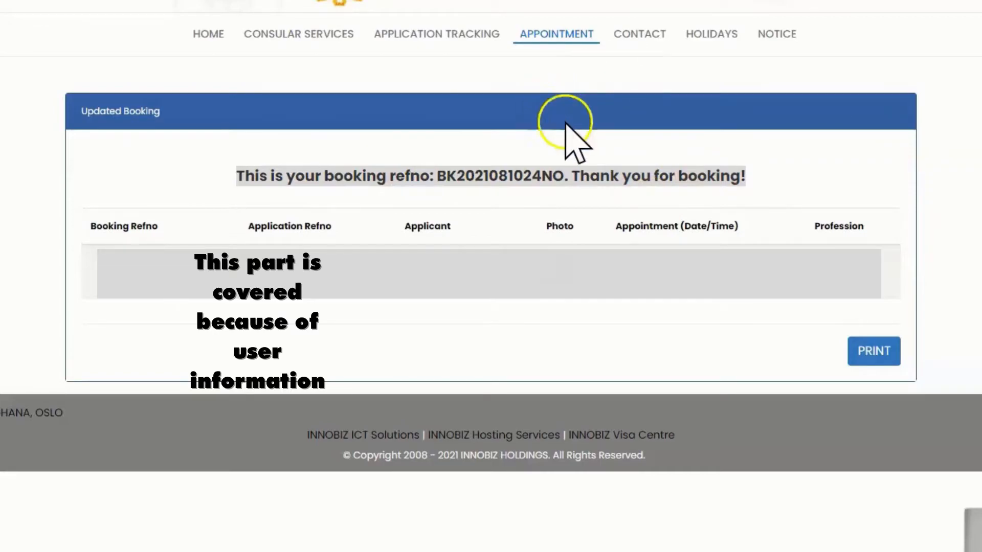
pyautogui.click(517, 176)
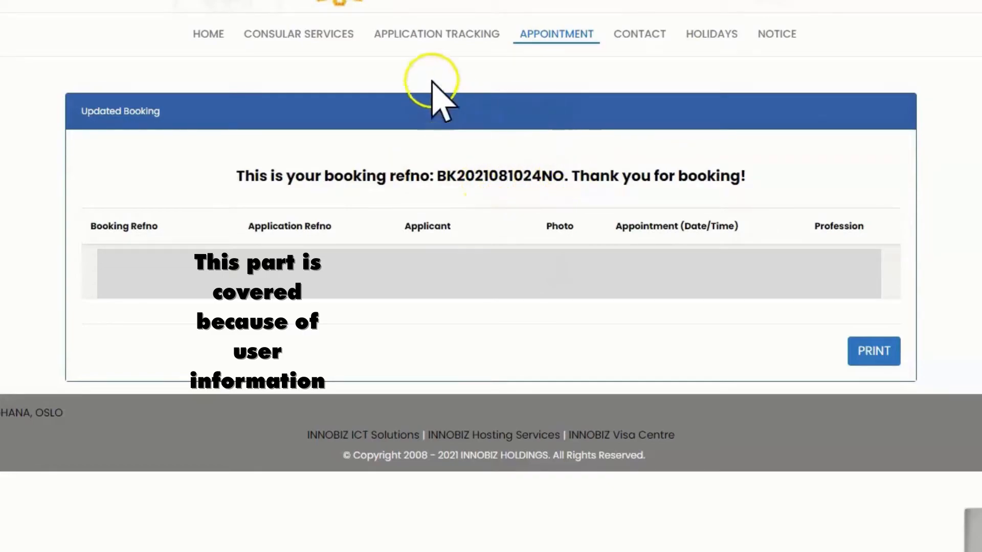
pyautogui.click(301, 35)
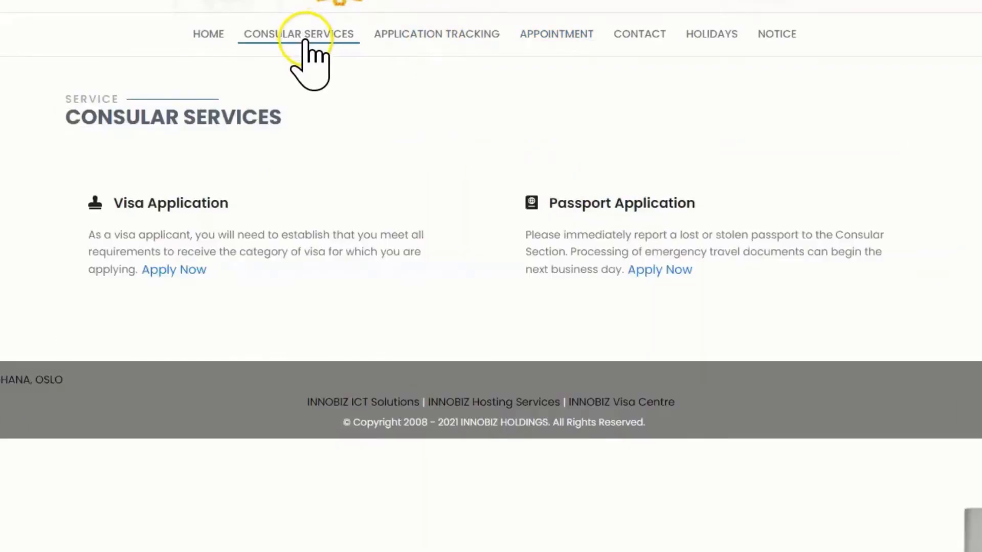